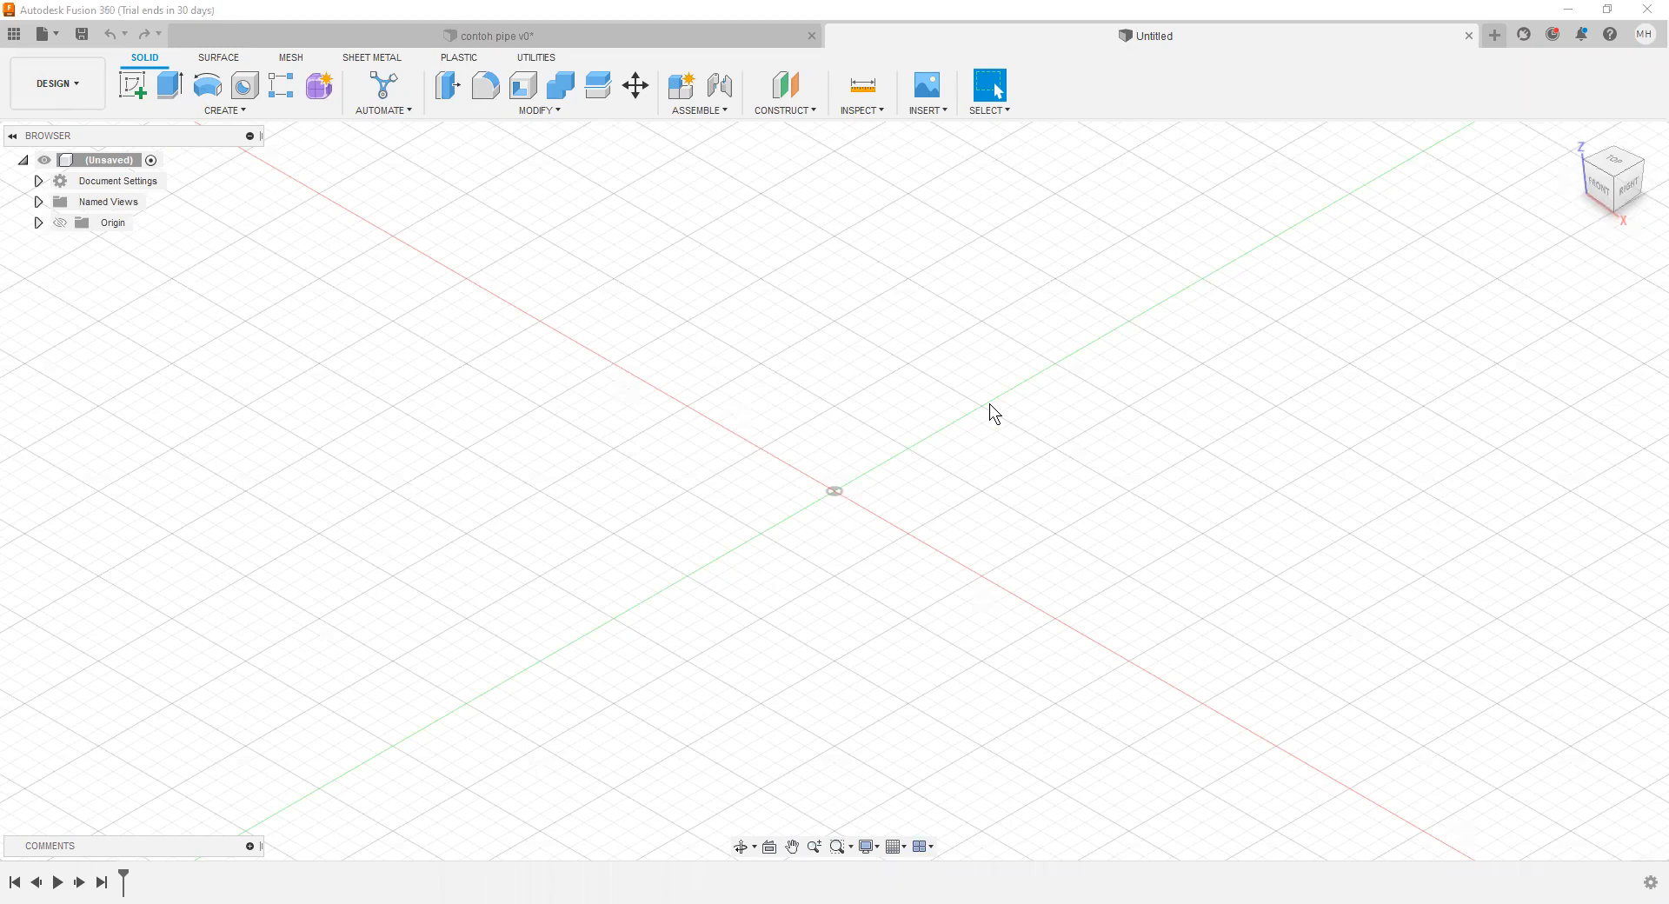
Step: Start a sketch on the horizontal XY plane and draw a circle of 25.4 mm diameter centred on the origin
click(132, 84)
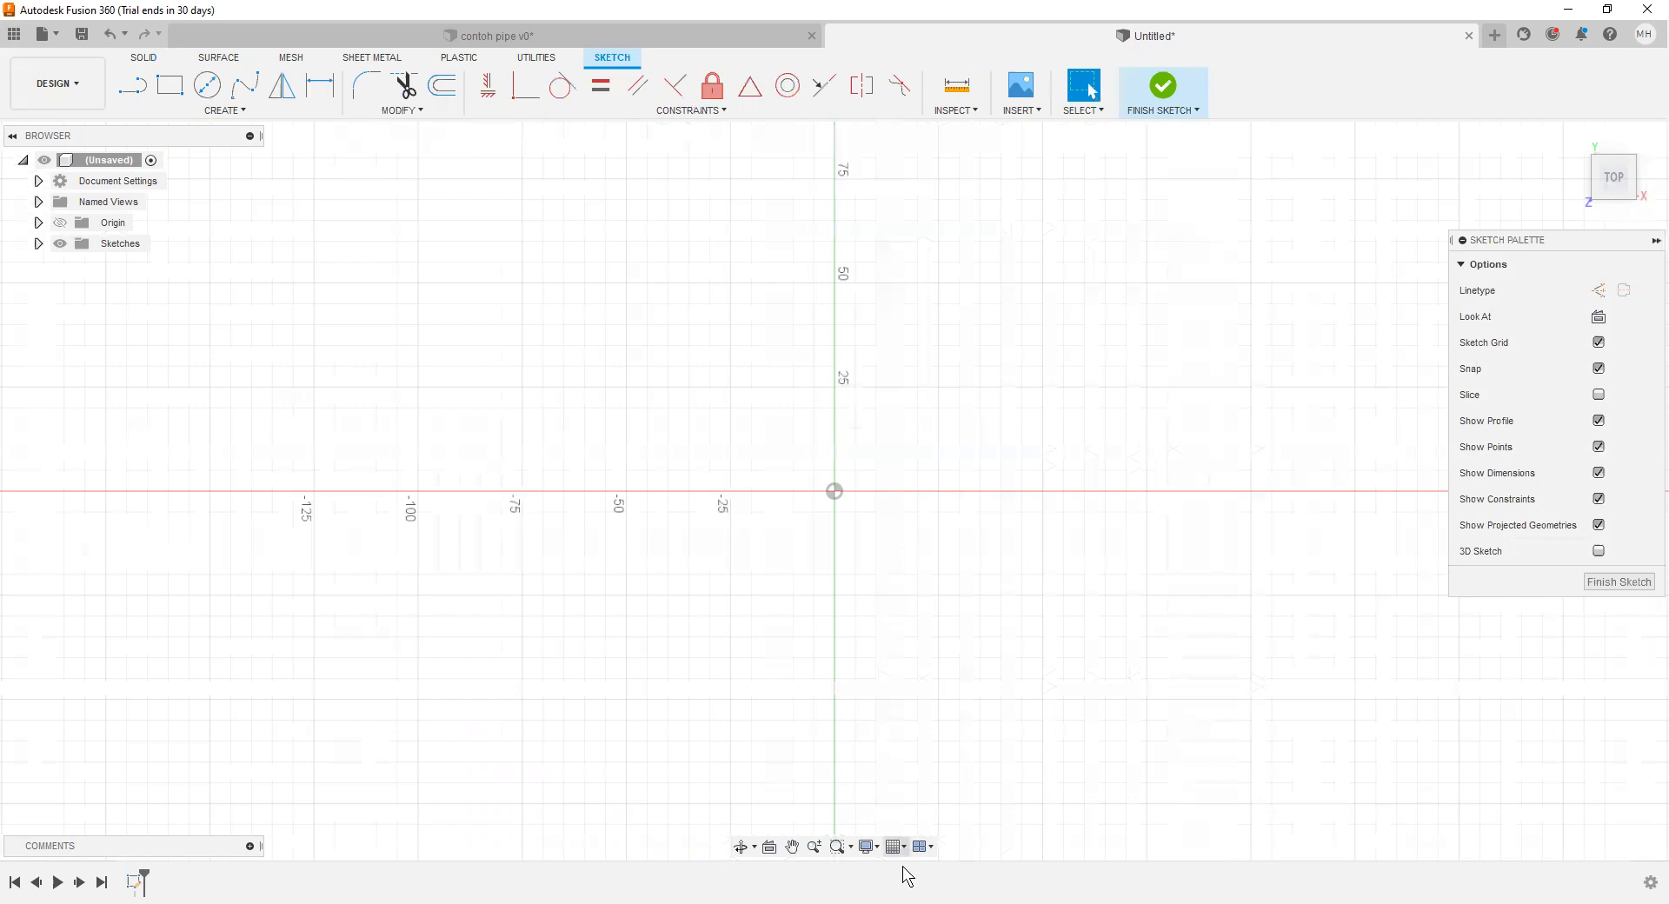
click(208, 87)
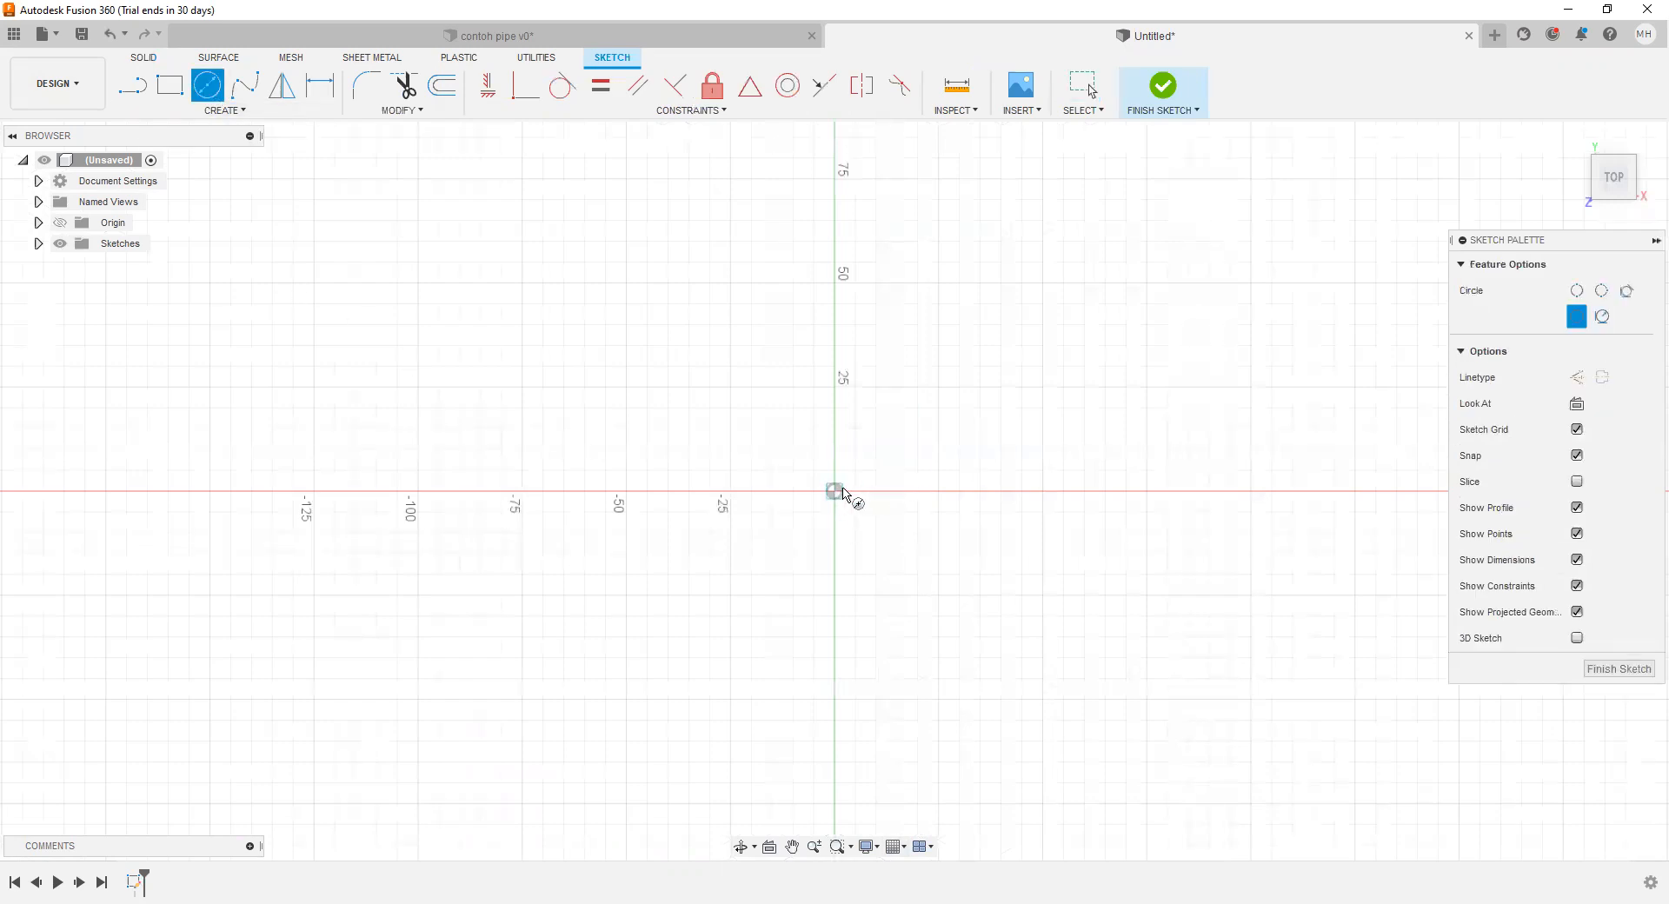
click(835, 491)
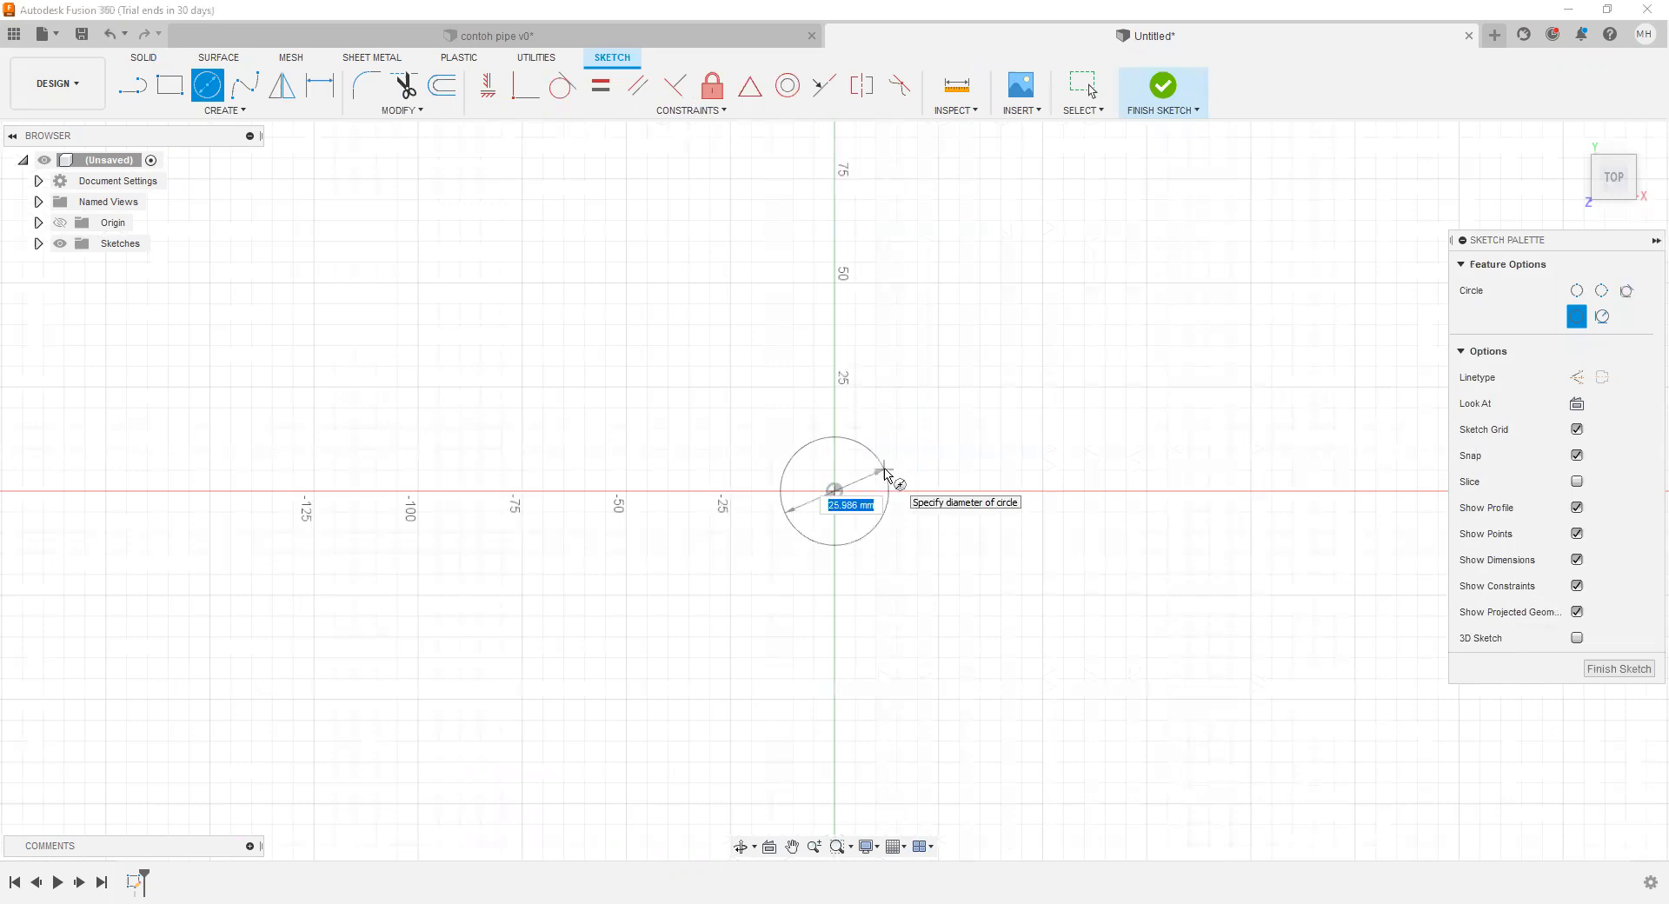
text(25.4)
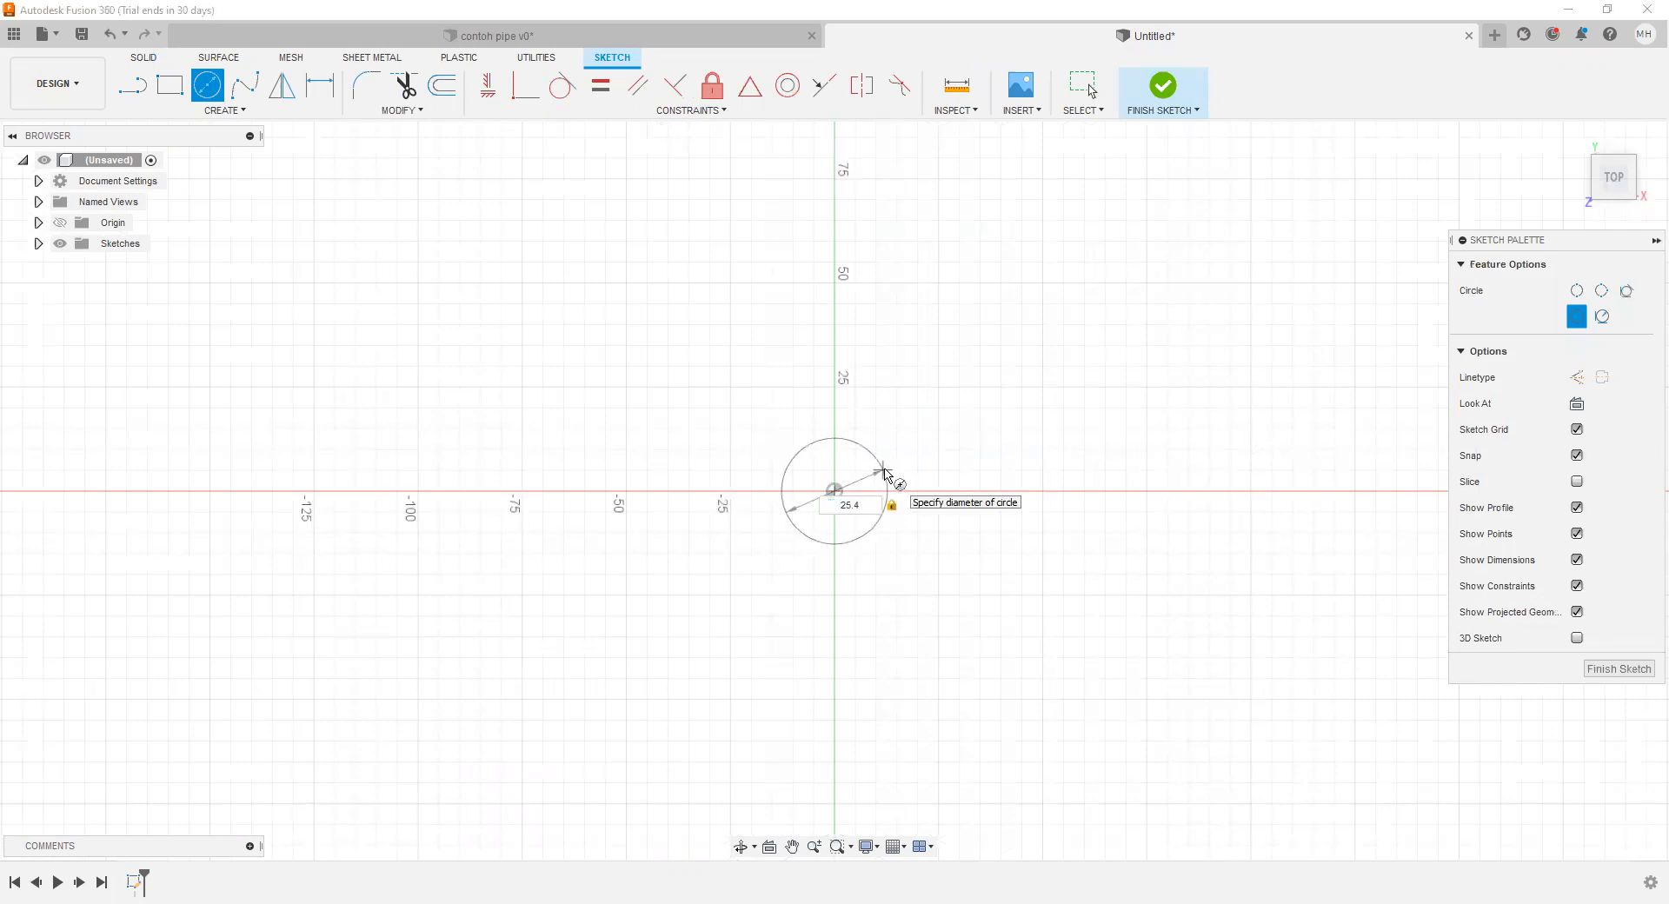
key(Return)
key(Escape)
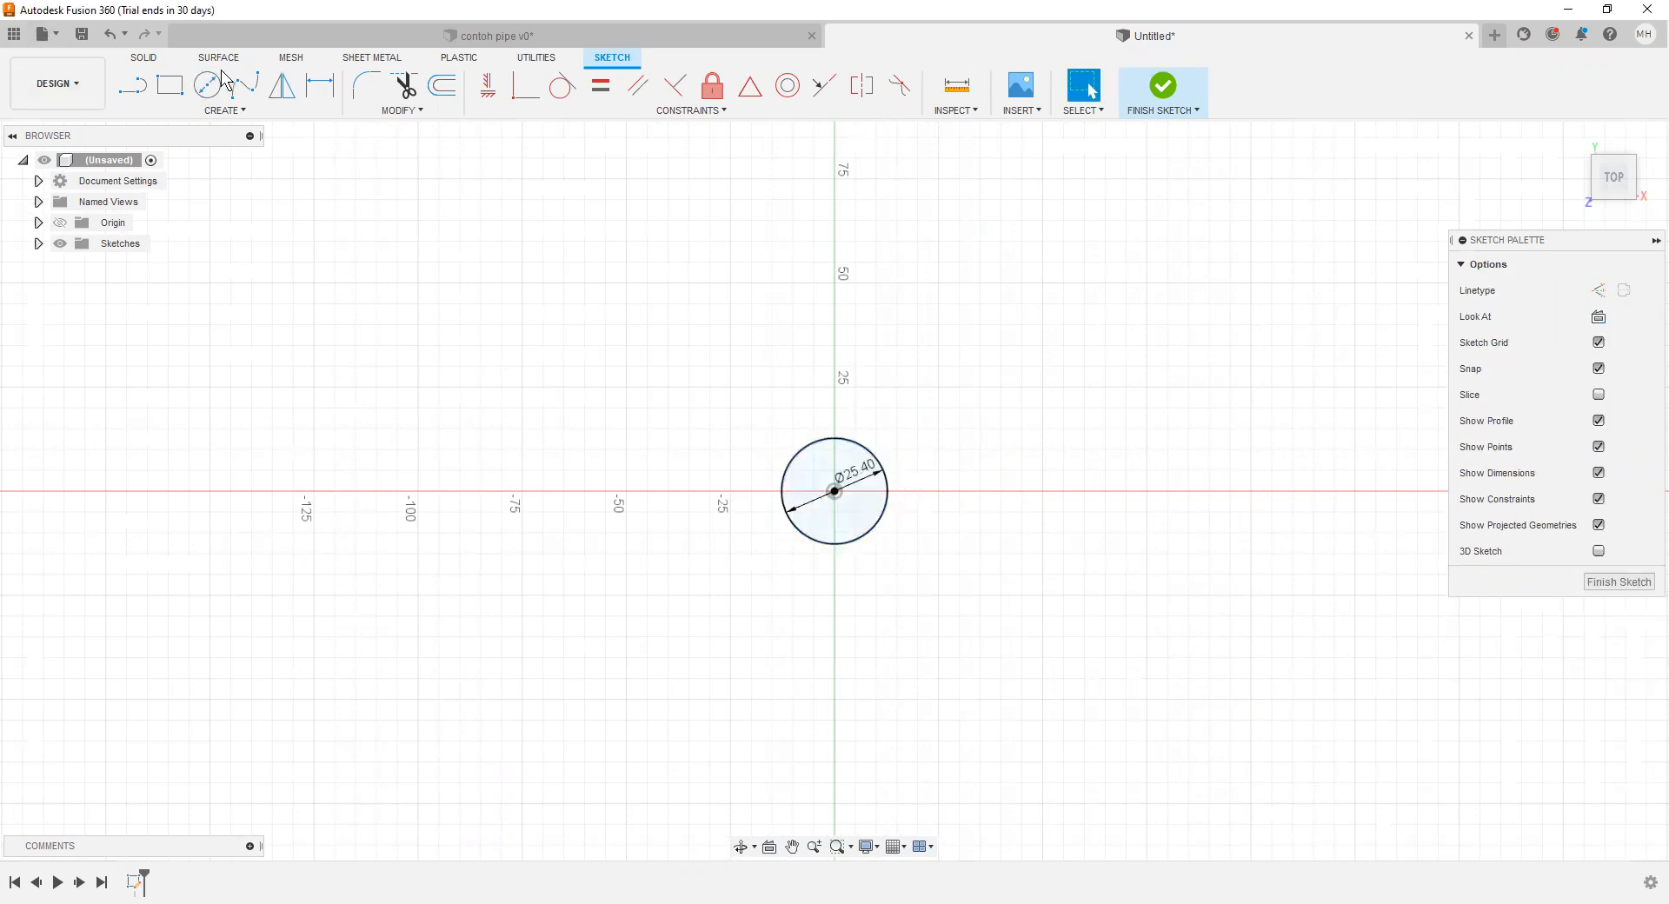
Step: Add a concentric circle of 27.5 mm diameter at the origin and finish the sketch
key(c)
click(835, 492)
text(27.5)
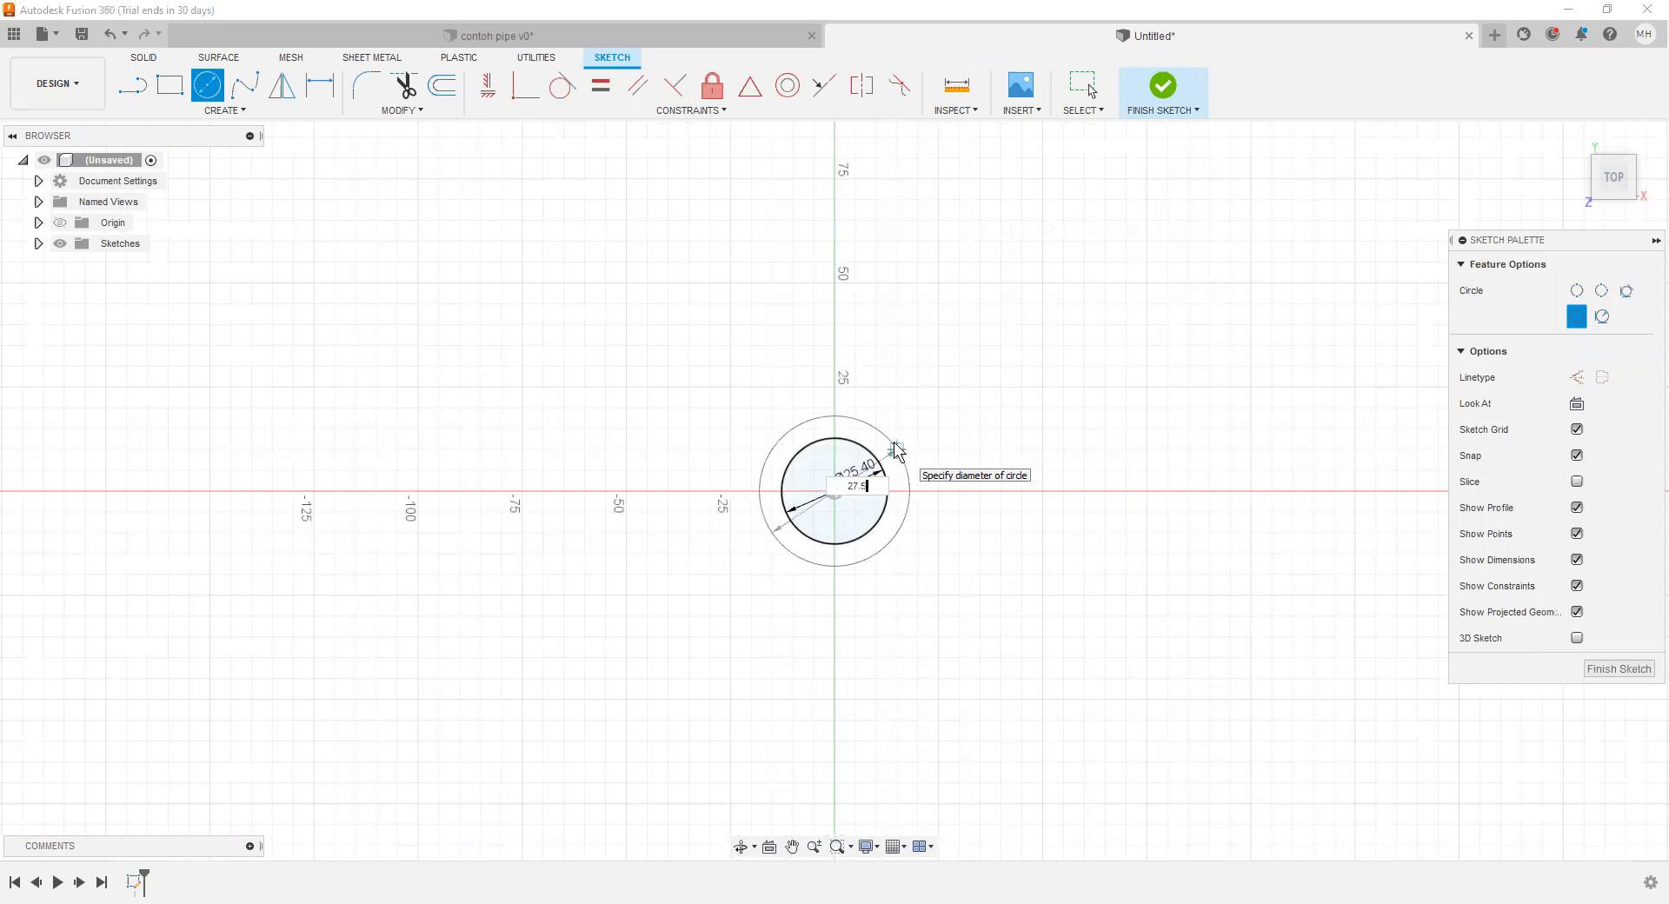
key(Return)
key(Escape)
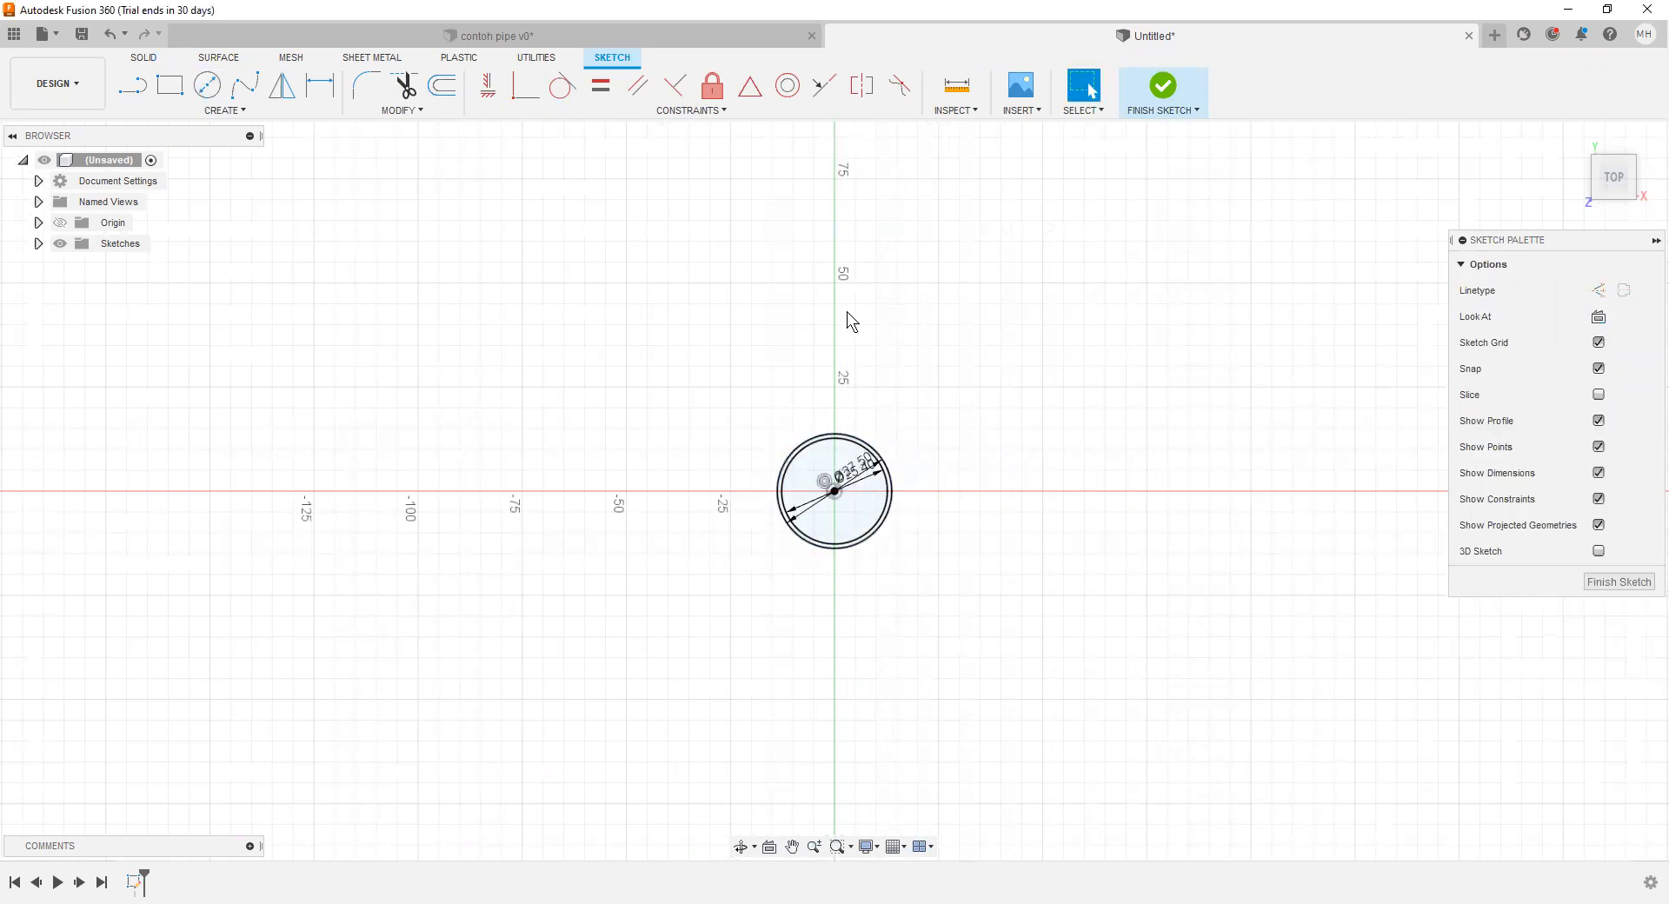
click(1163, 89)
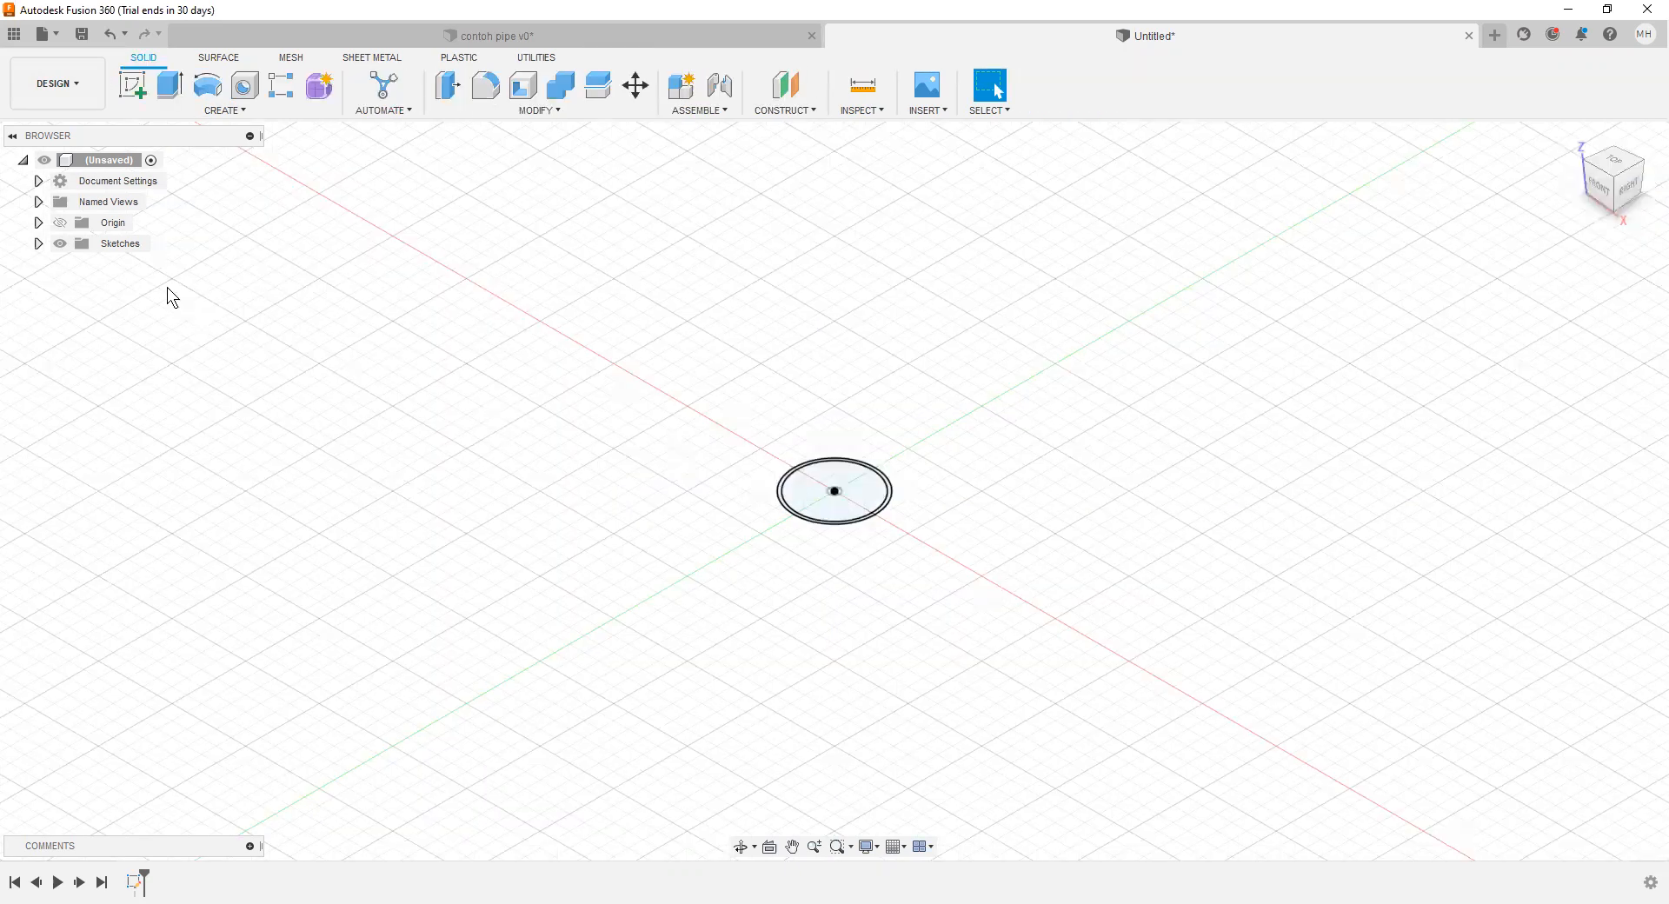
Step: Start a sketch on the vertical YZ plane and draw a vertical line up from the origin with a horizontal line from its upper end
click(139, 87)
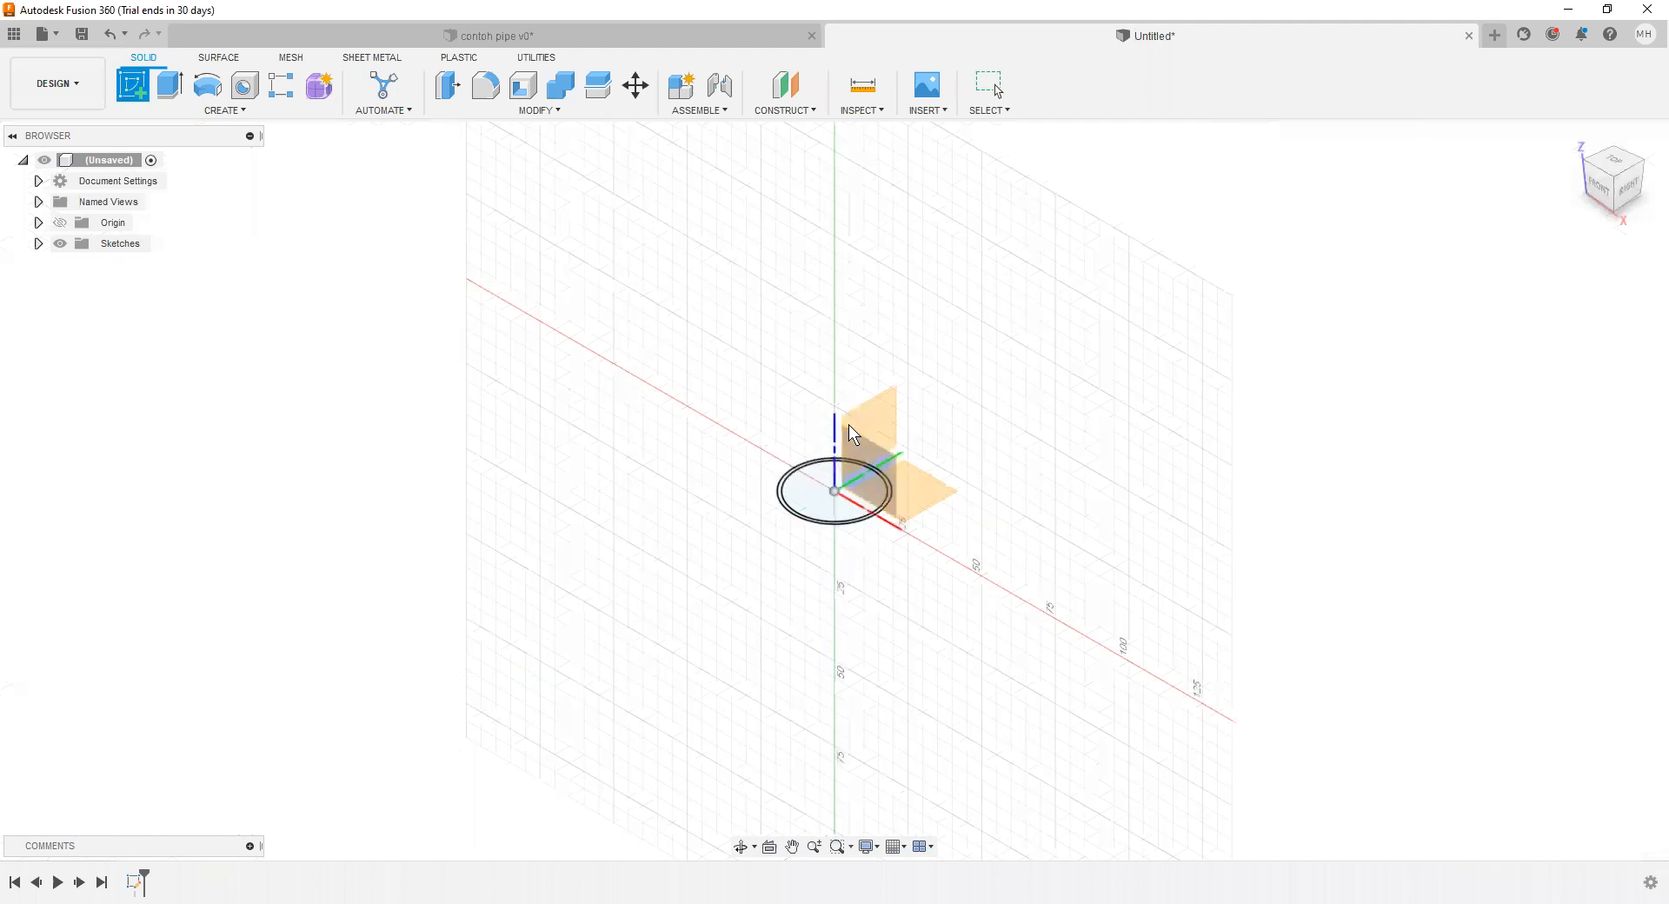
click(882, 407)
click(132, 85)
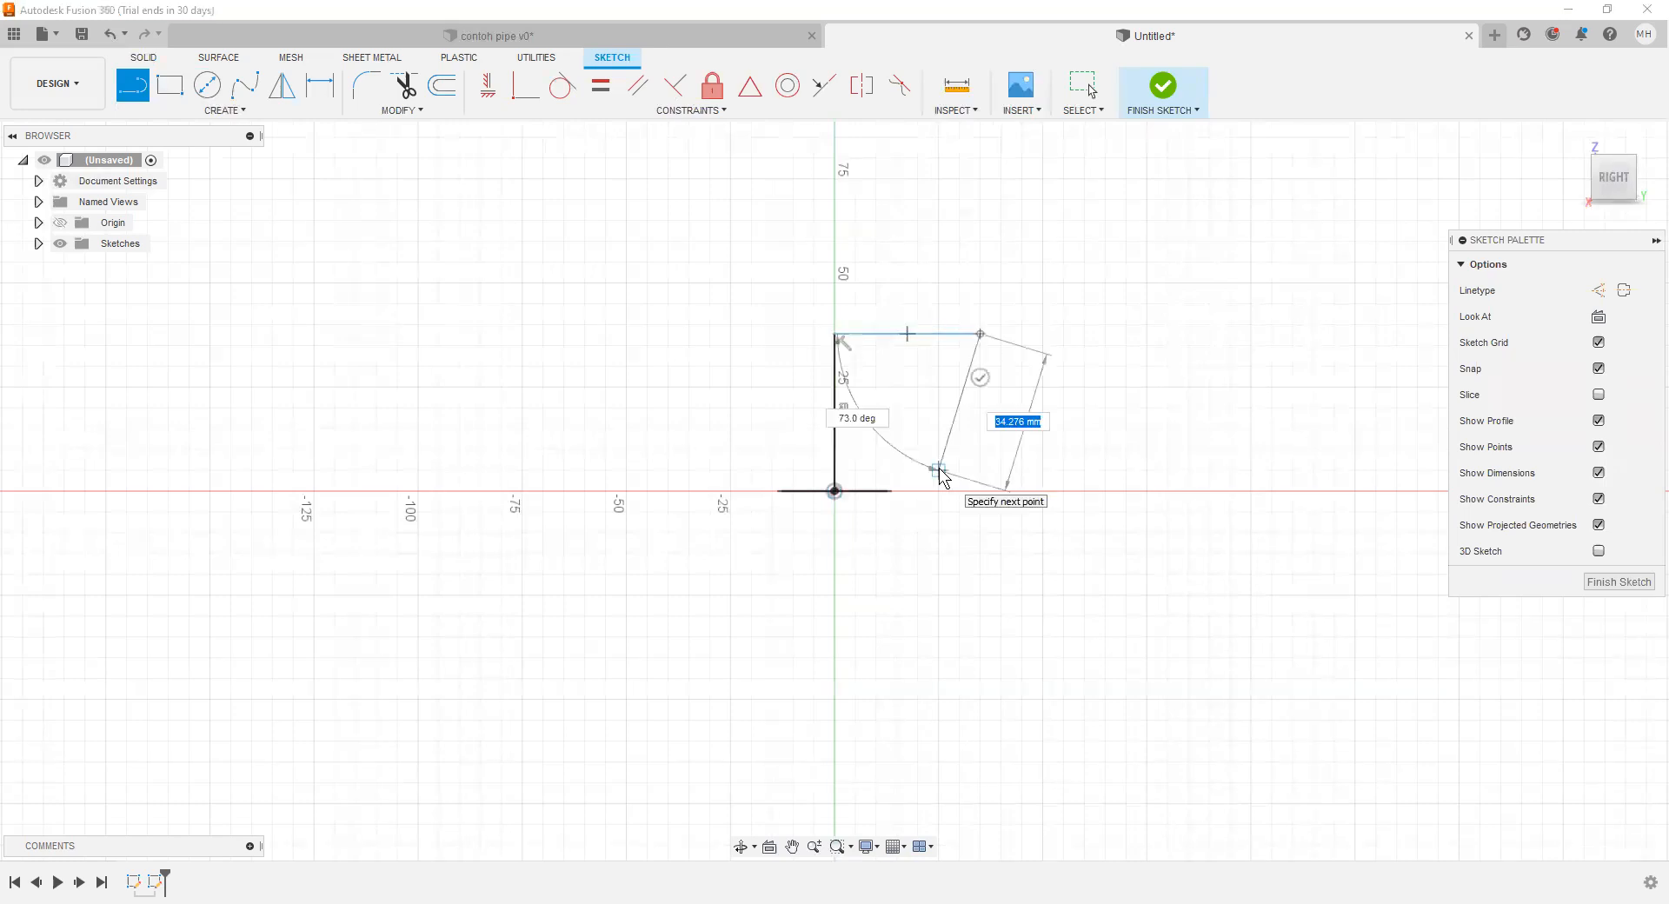
Step: Dimension the path's vertical line to 50 mm and its horizontal line to 25 mm
key(d)
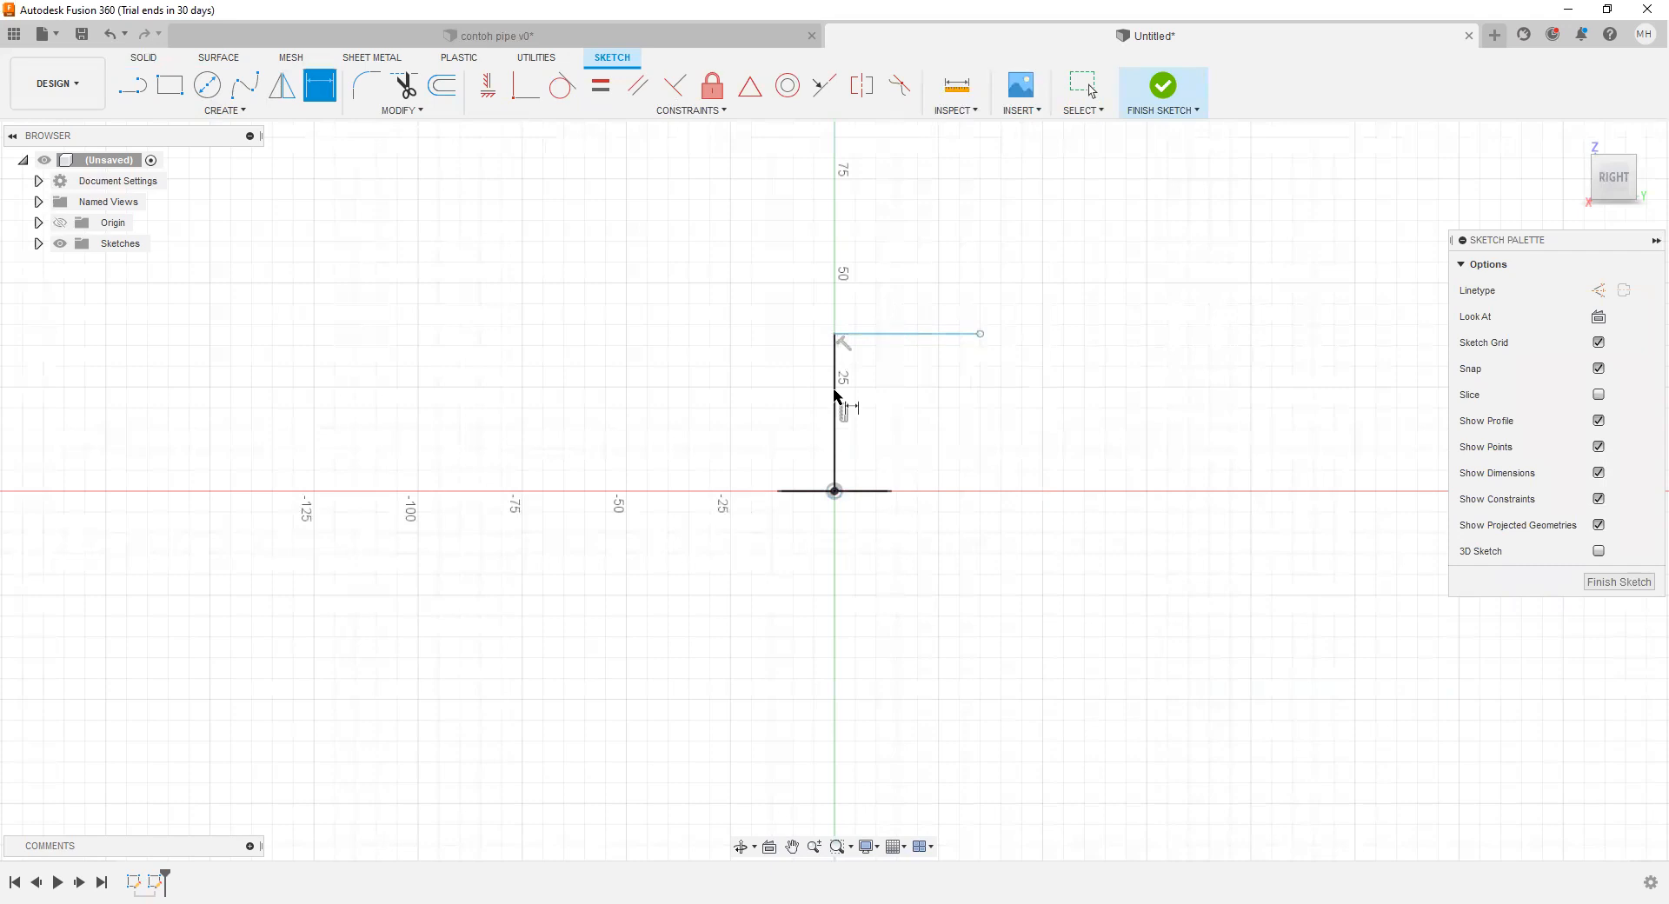
click(767, 398)
text(50)
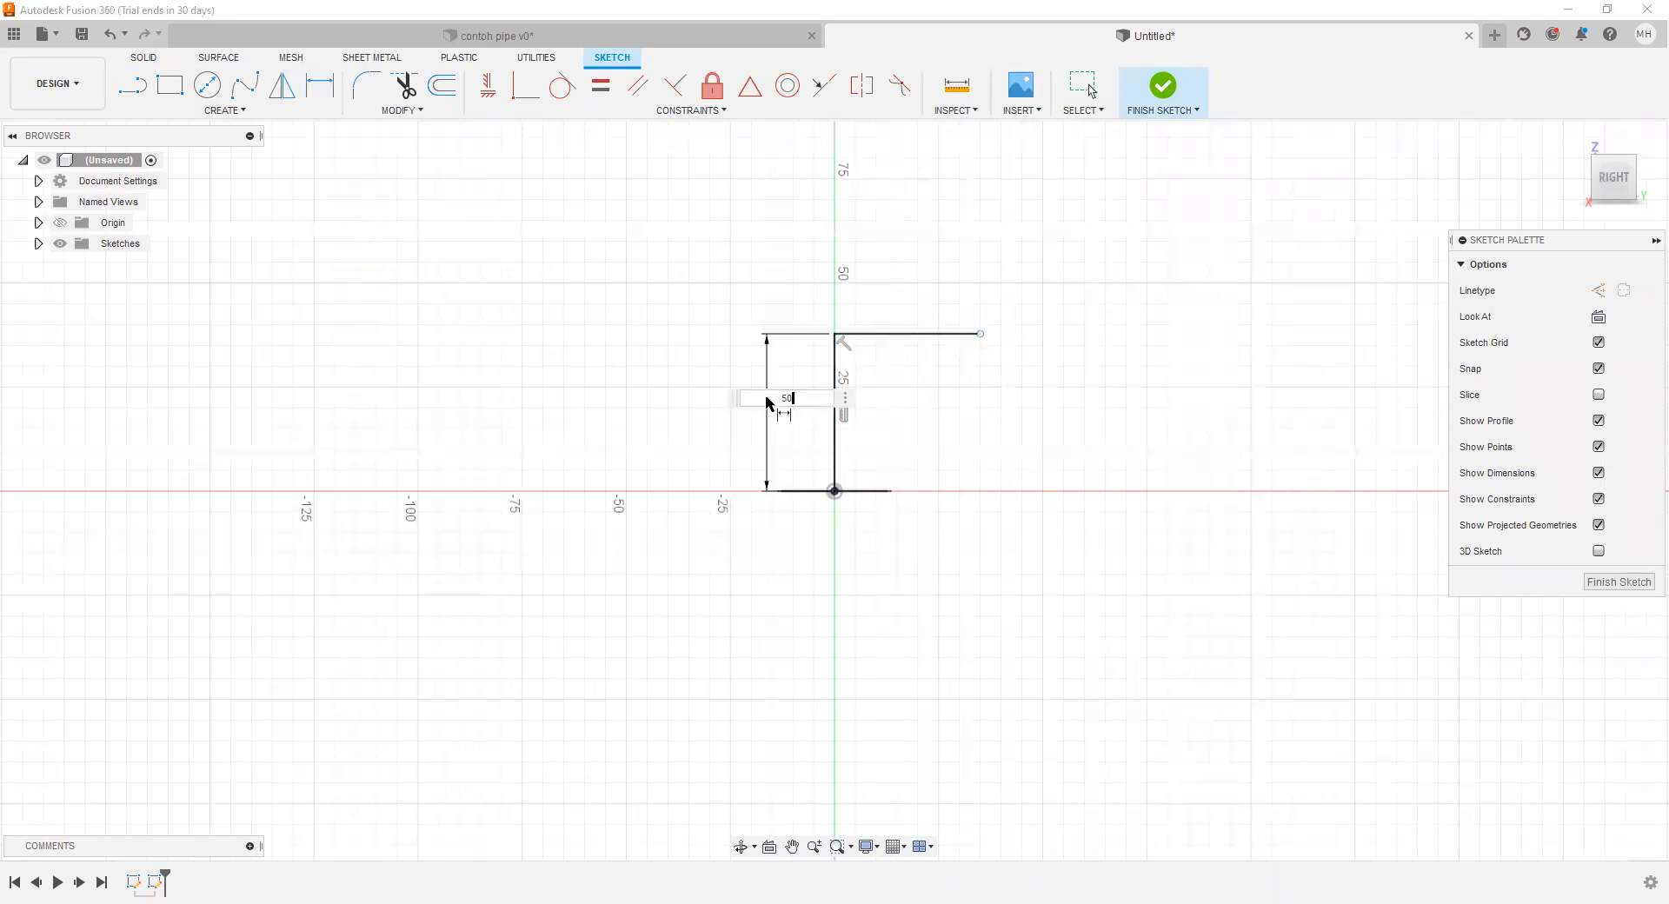
click(935, 236)
text(25)
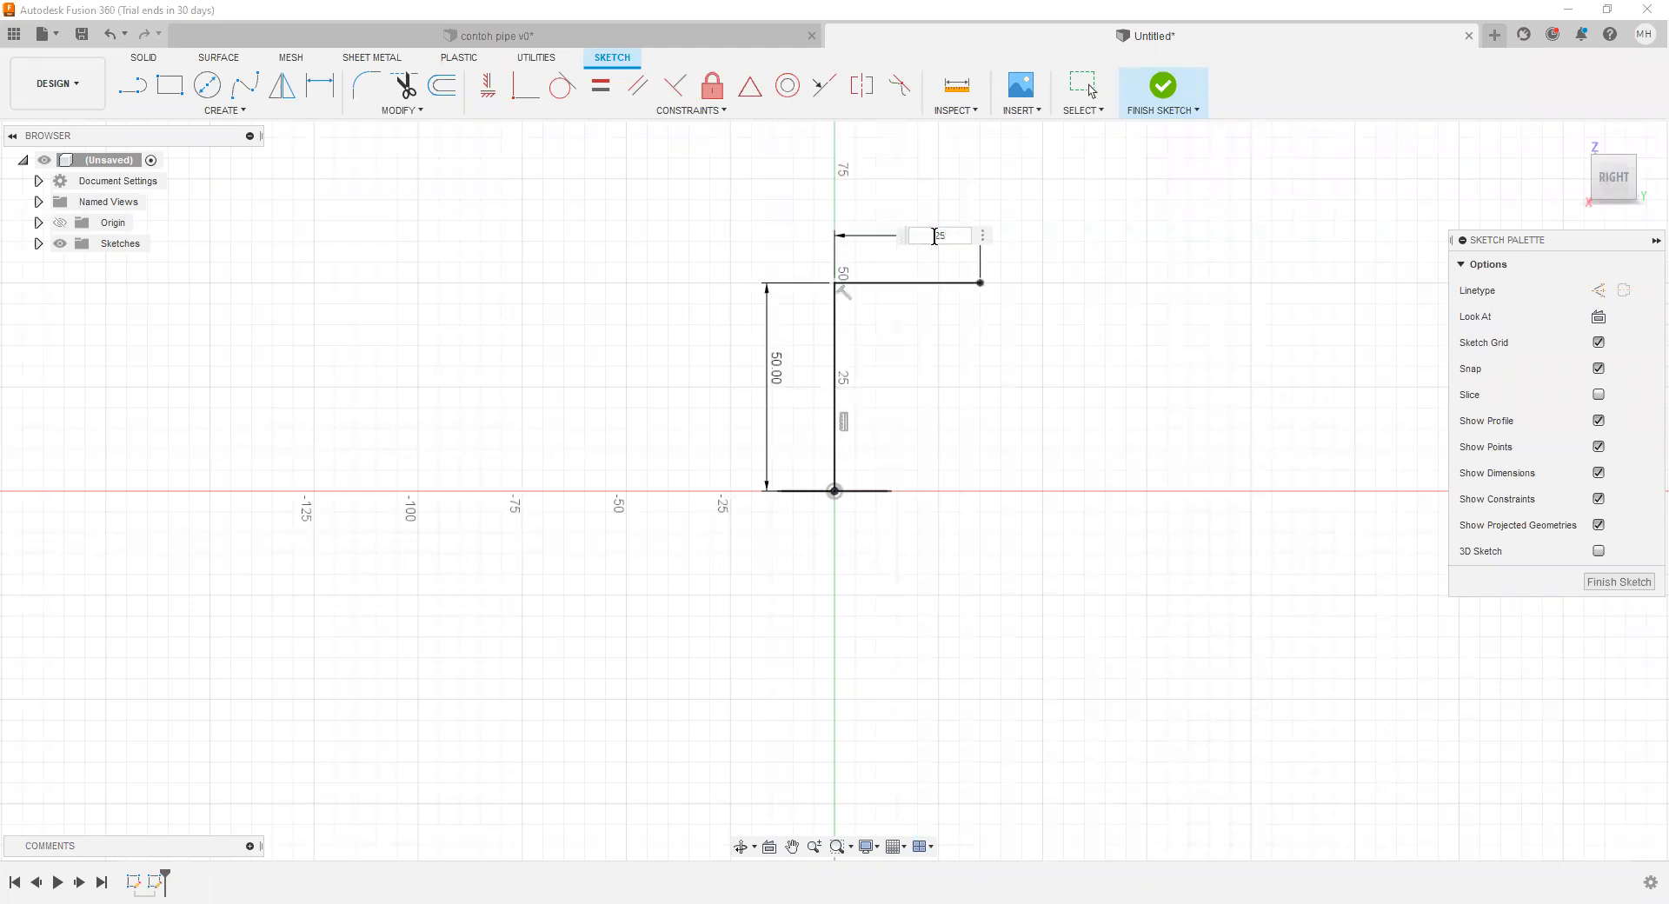
key(Return)
Step: Round the corner between the two path lines with a 10 mm fillet and finish the sketch
key(f)
click(893, 283)
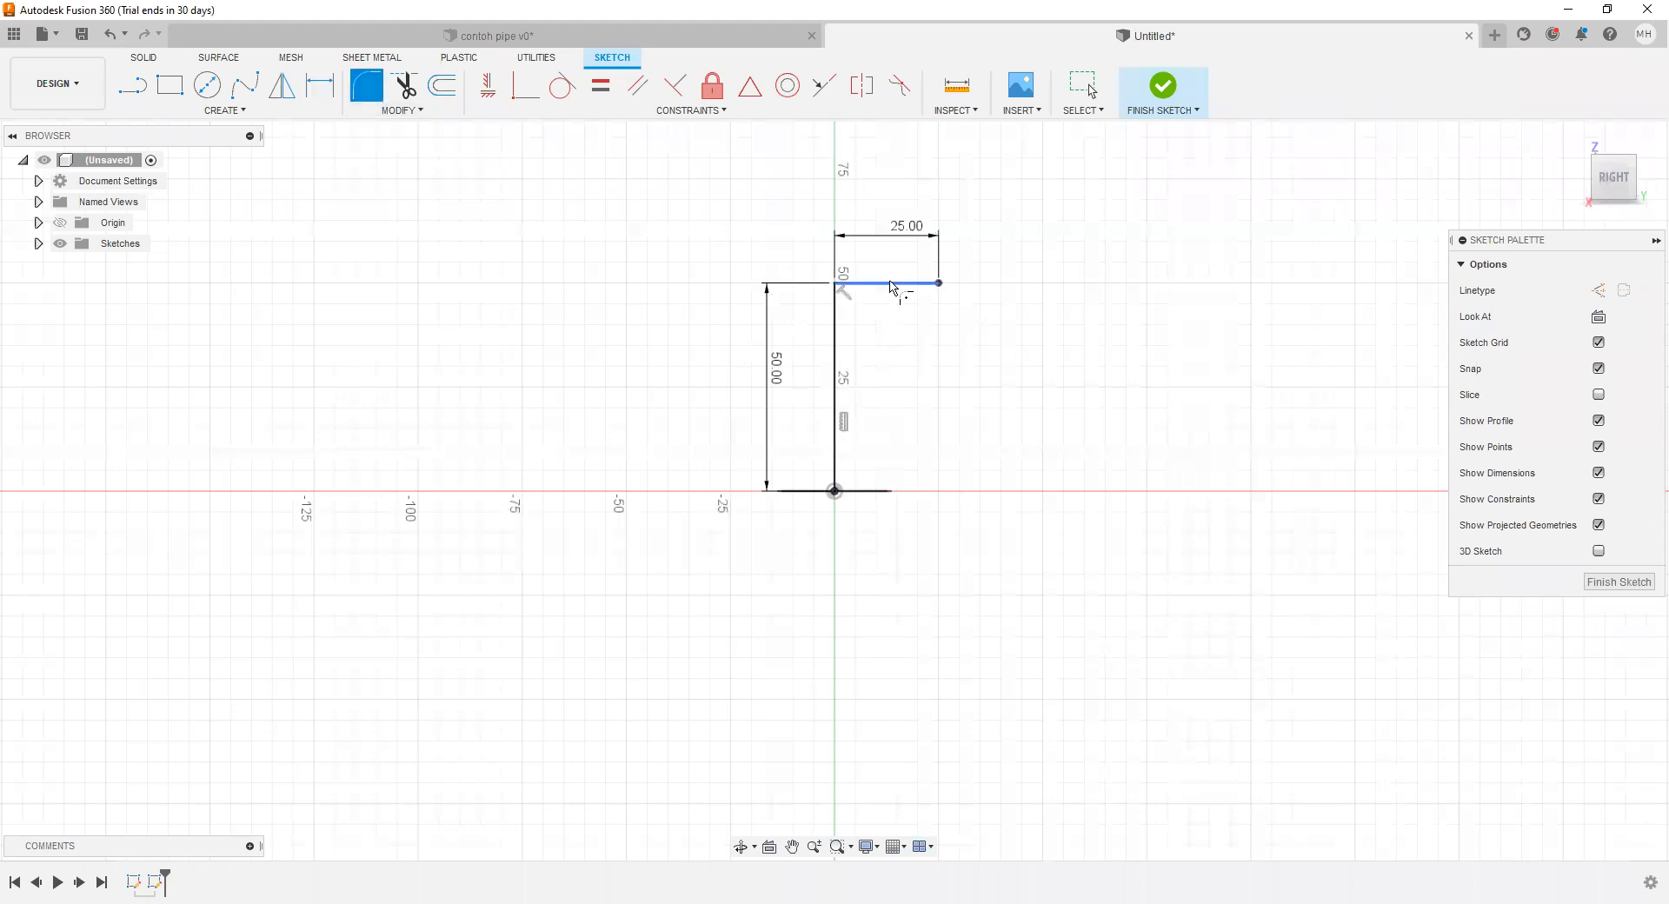
click(836, 317)
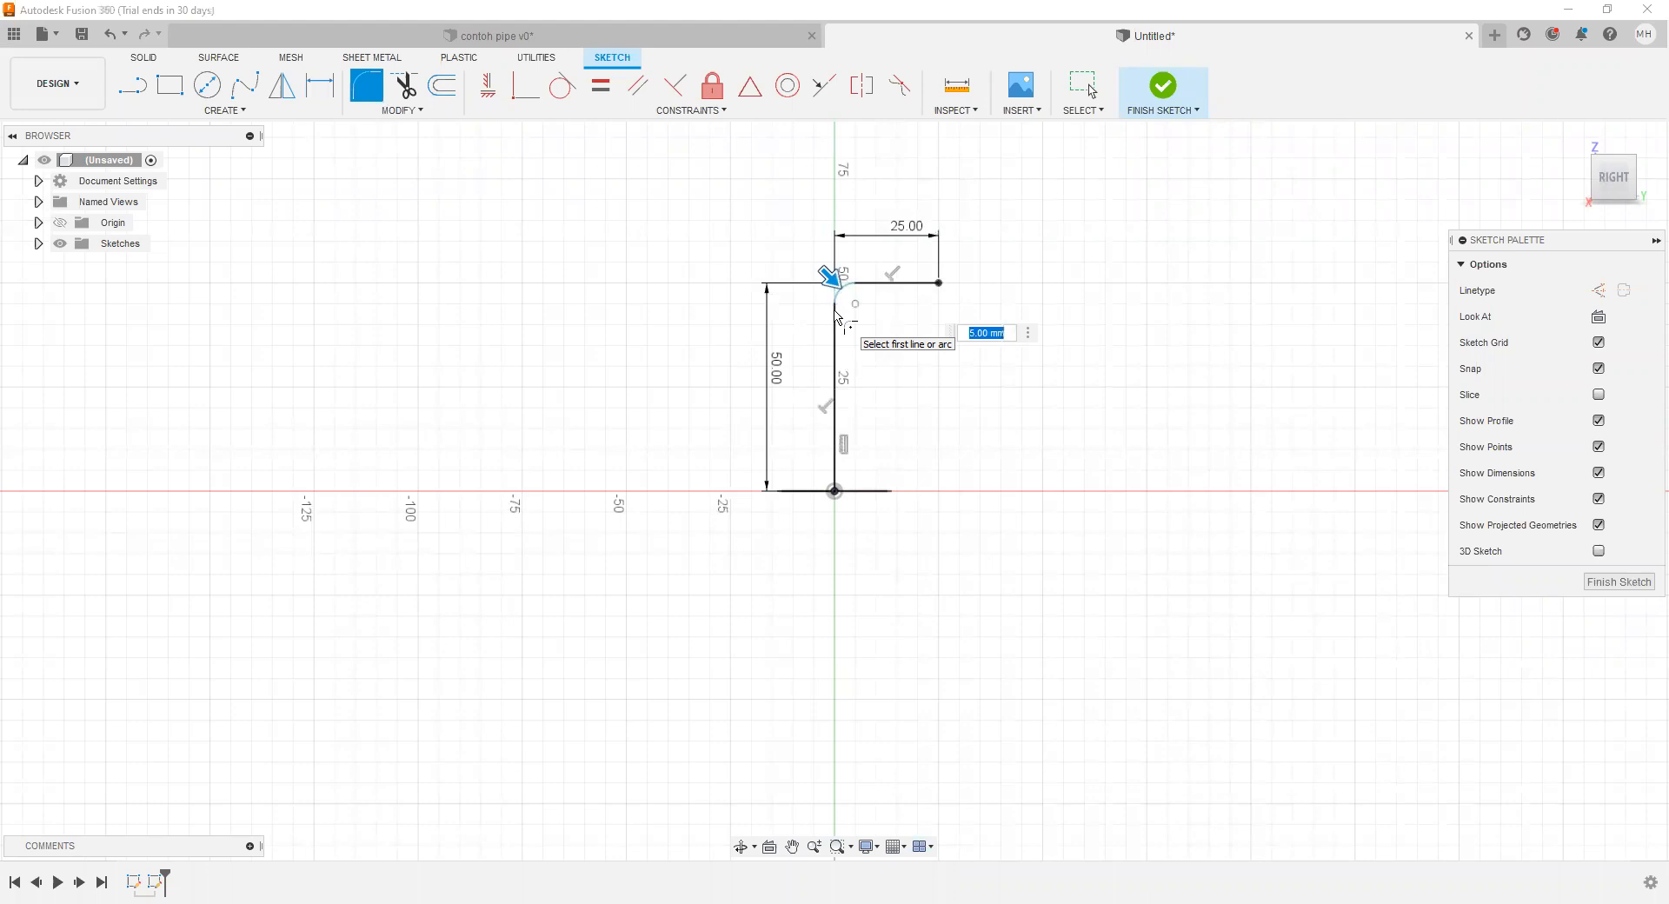
text(10)
key(Return)
click(1163, 86)
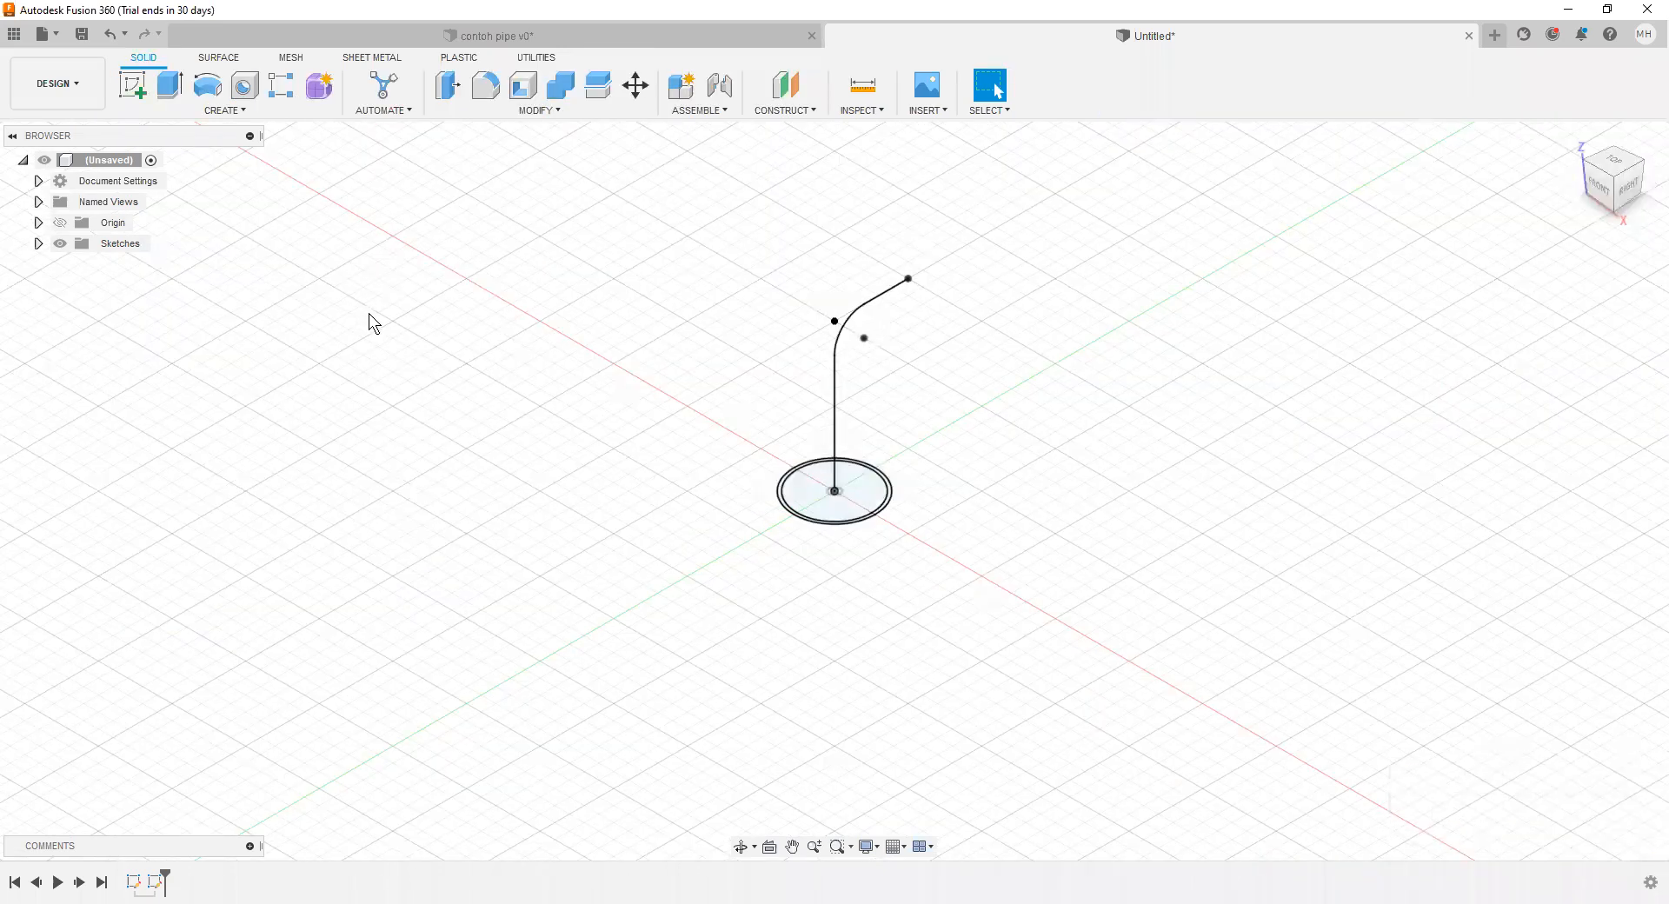
Step: Sweep the ring profile between the two circles along the bent path as a new body with perpendicular orientation
click(206, 109)
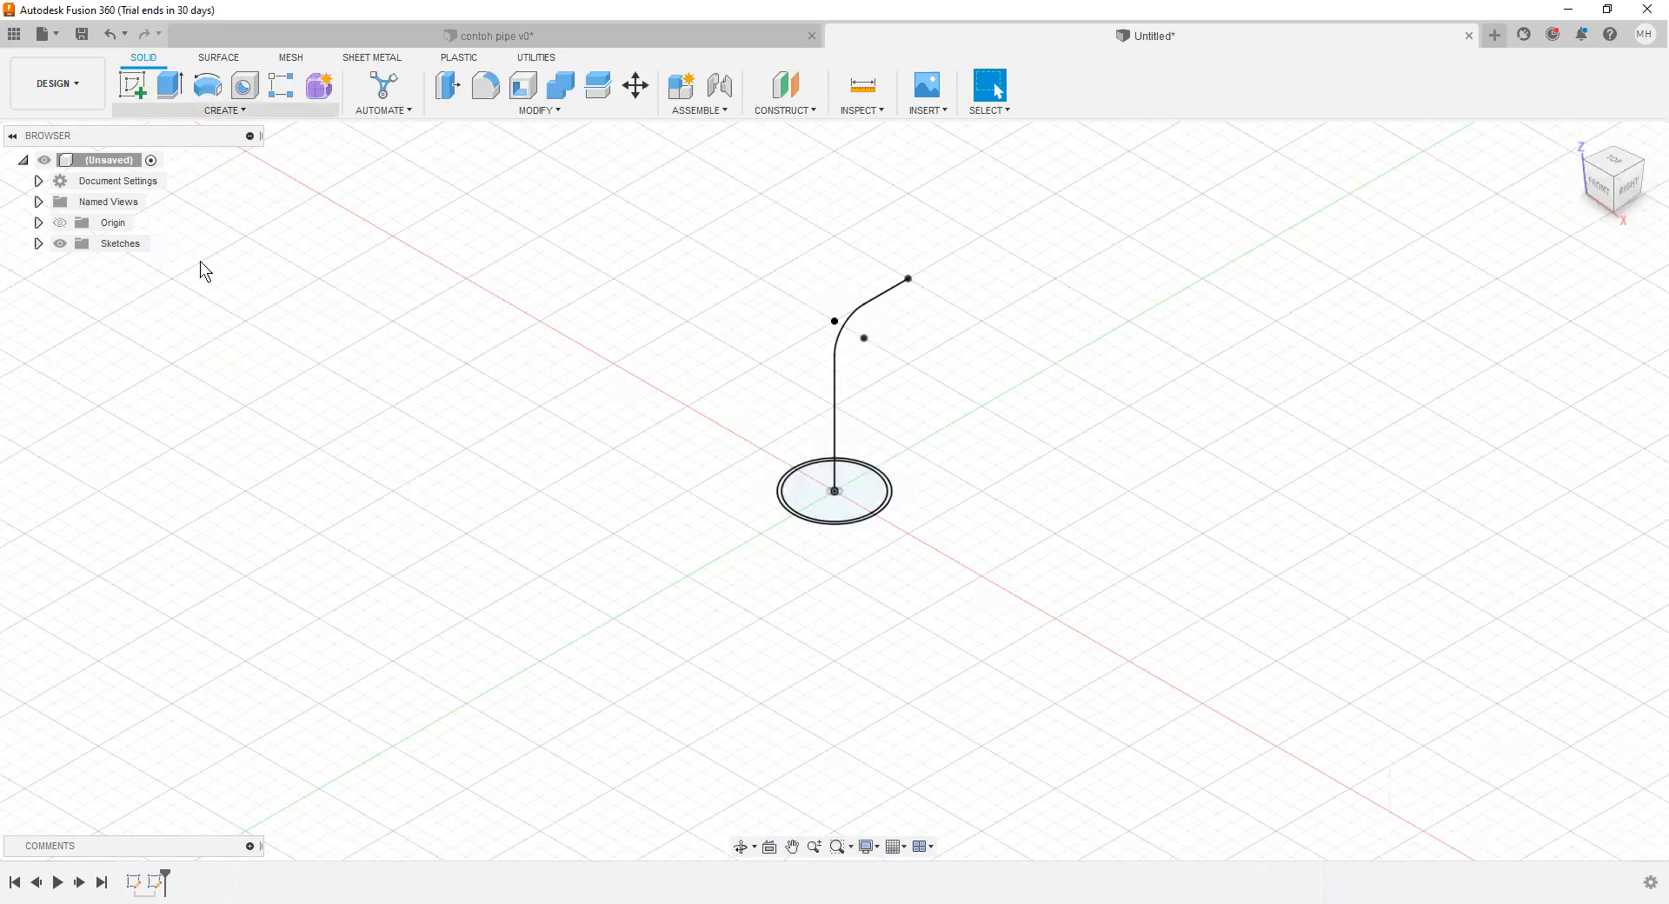
click(186, 245)
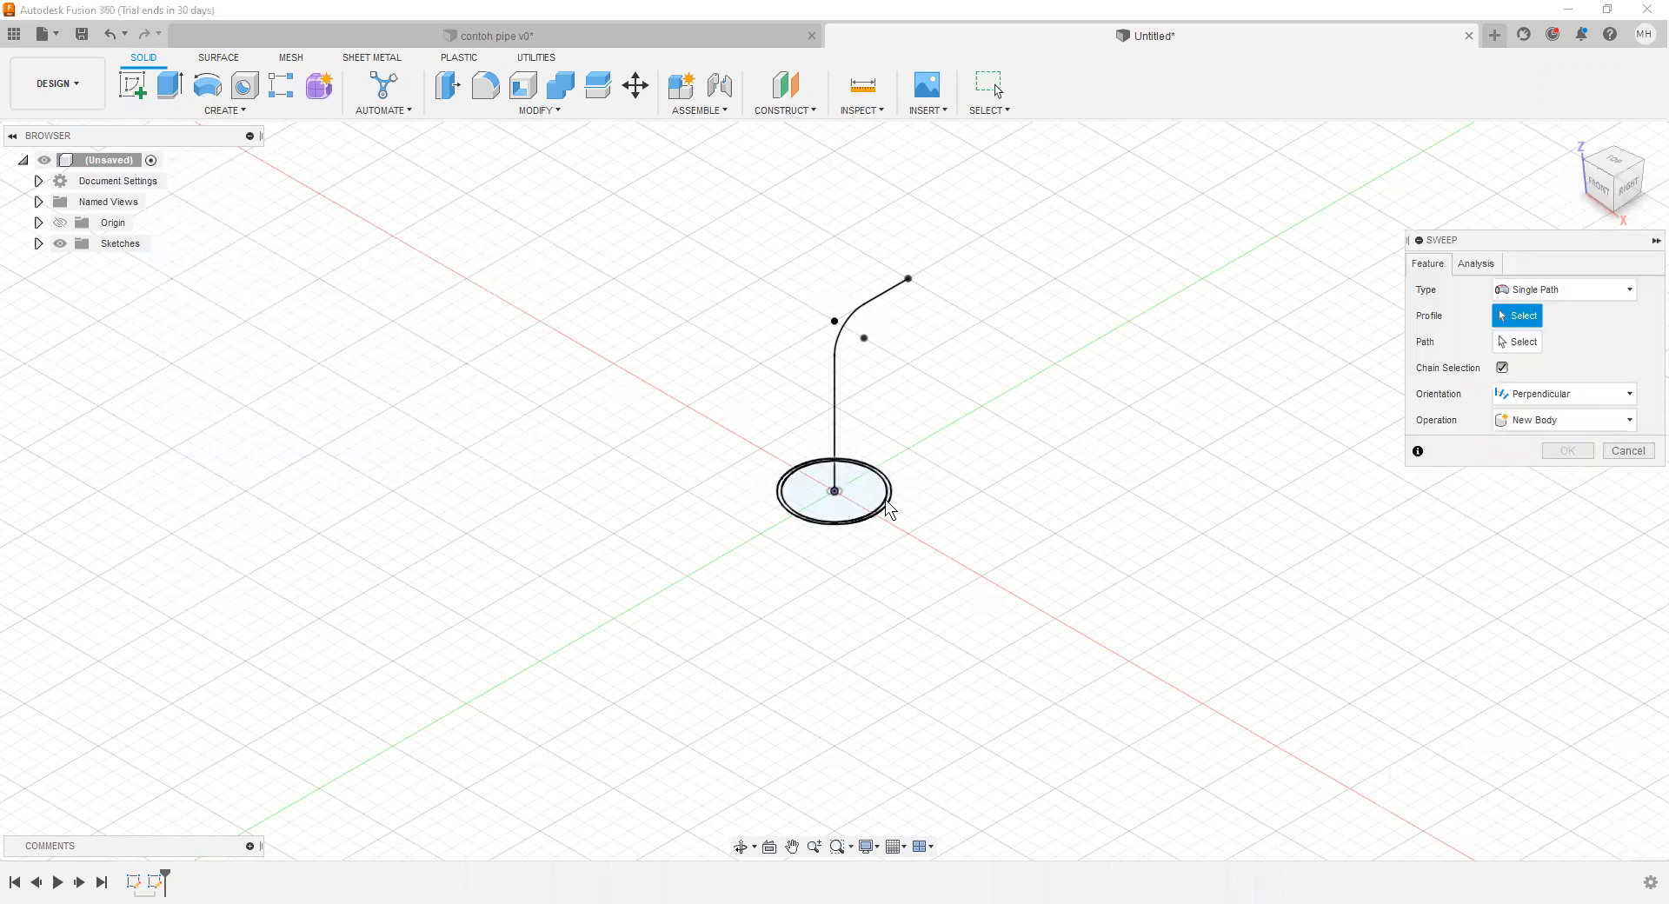
click(885, 499)
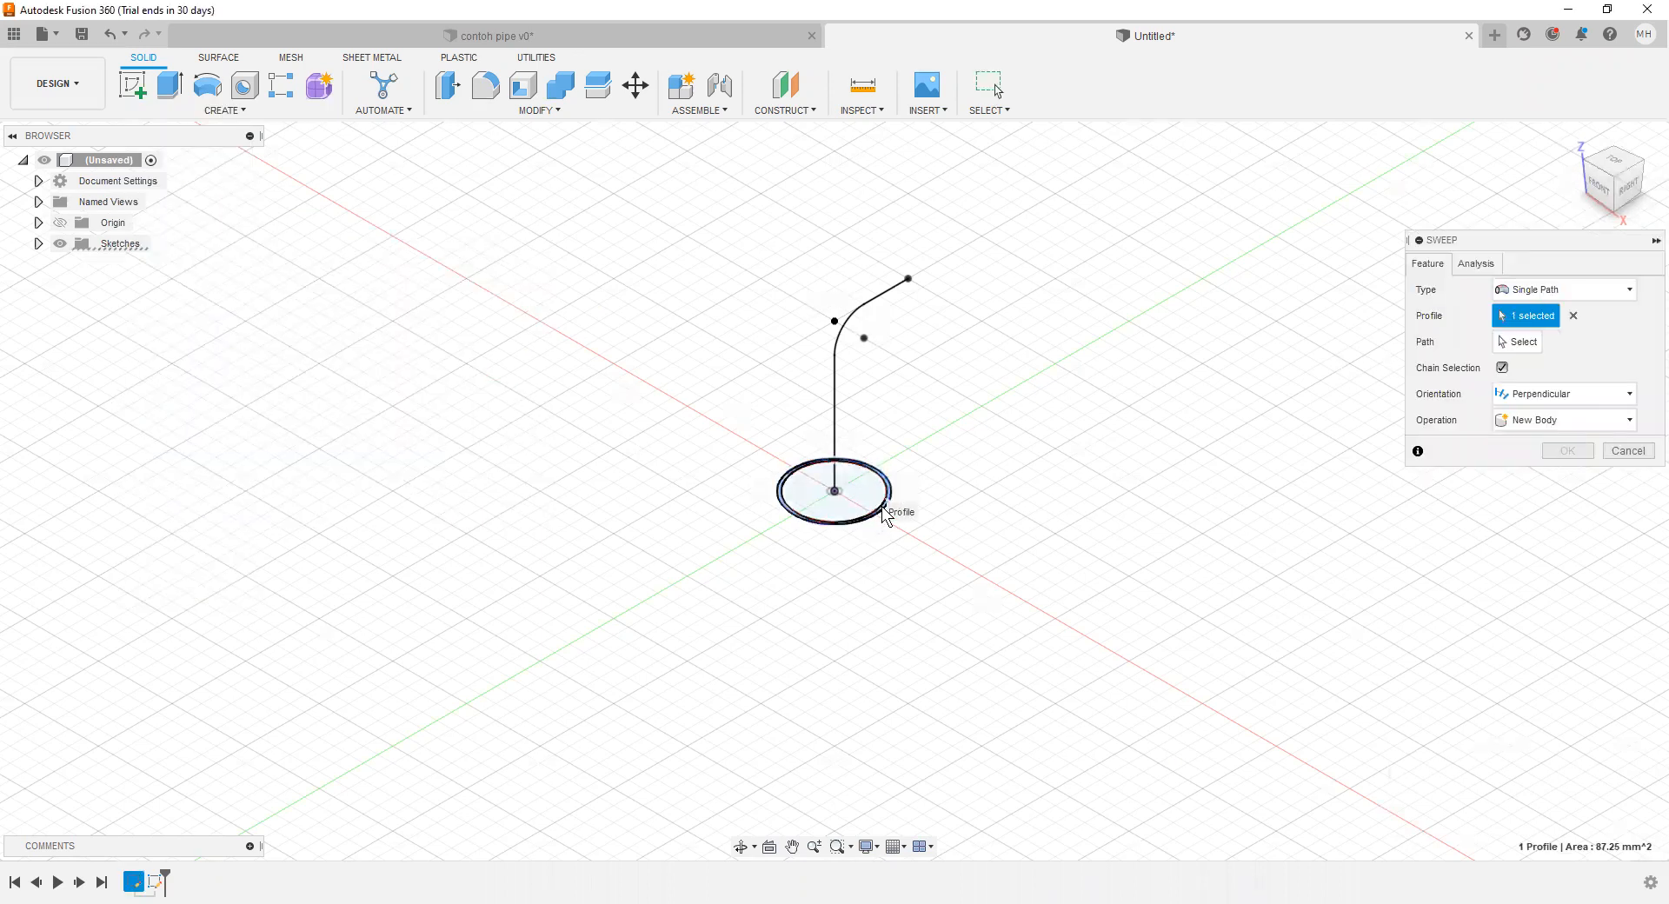
click(1573, 316)
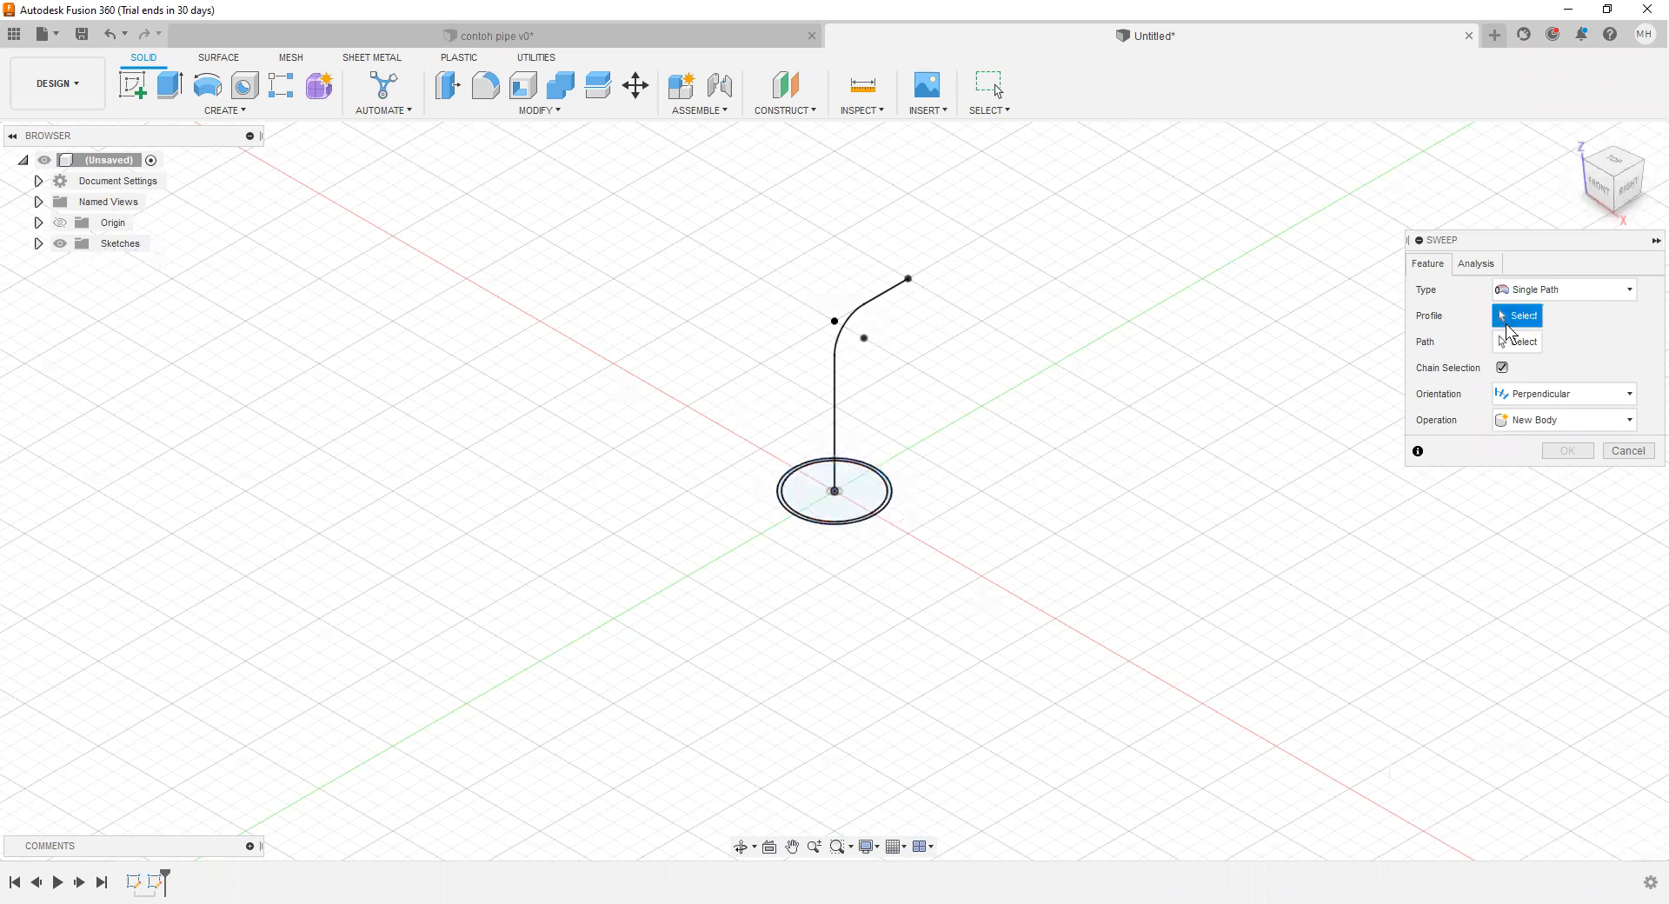
scroll(792, 528, down, 3)
scroll(873, 523, up, 4)
scroll(849, 481, up, 4)
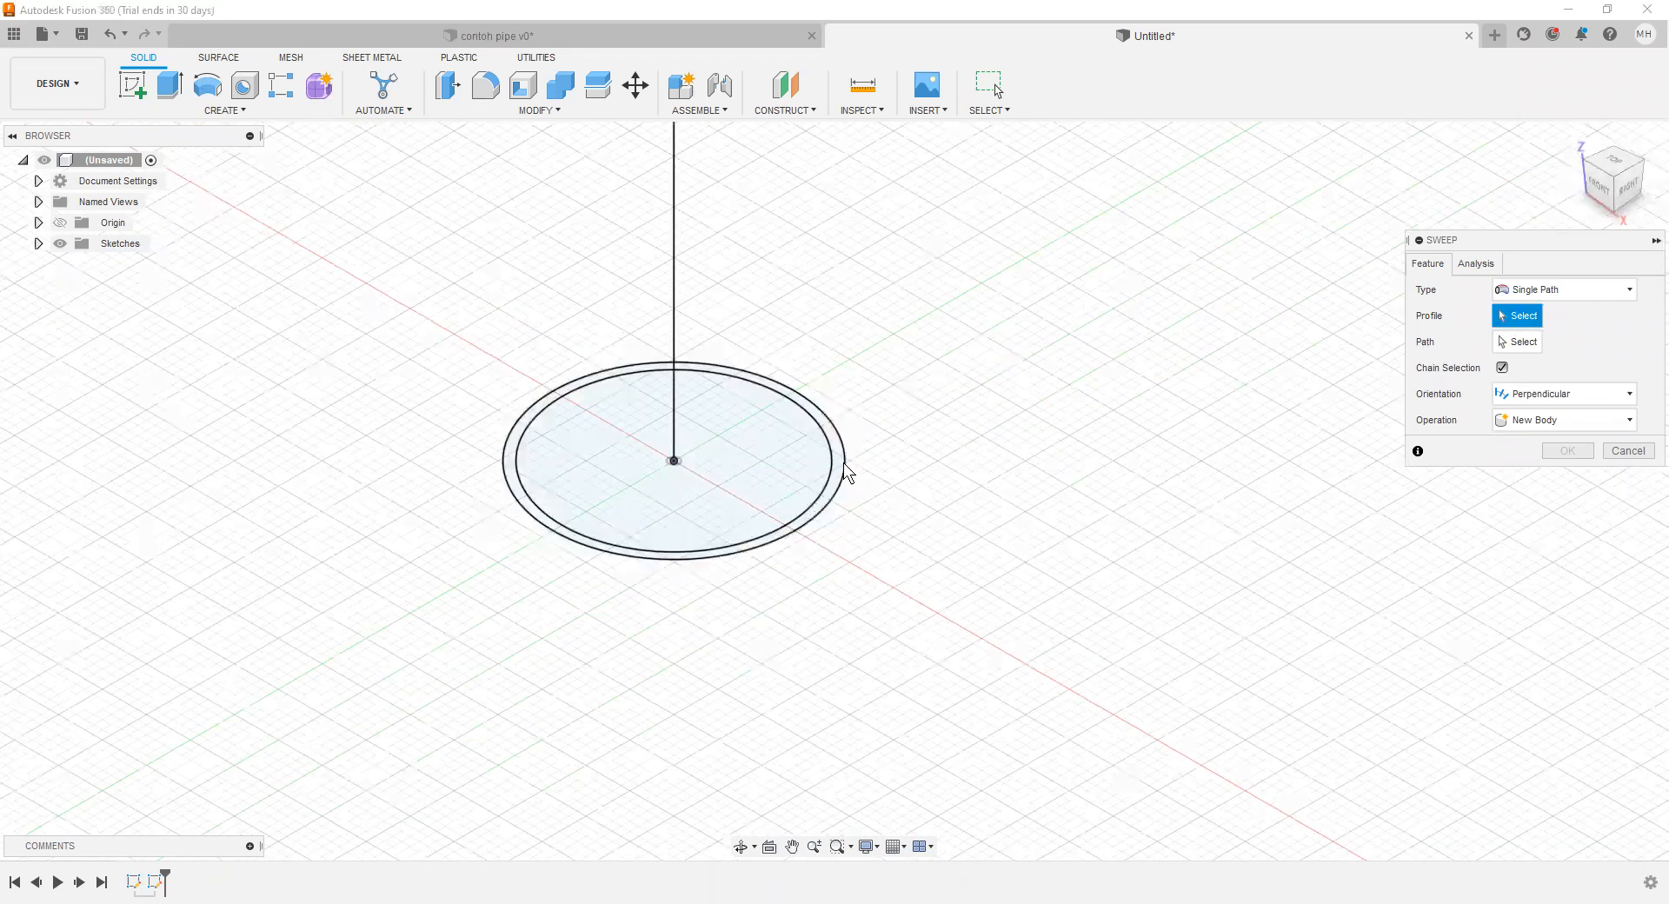
click(831, 466)
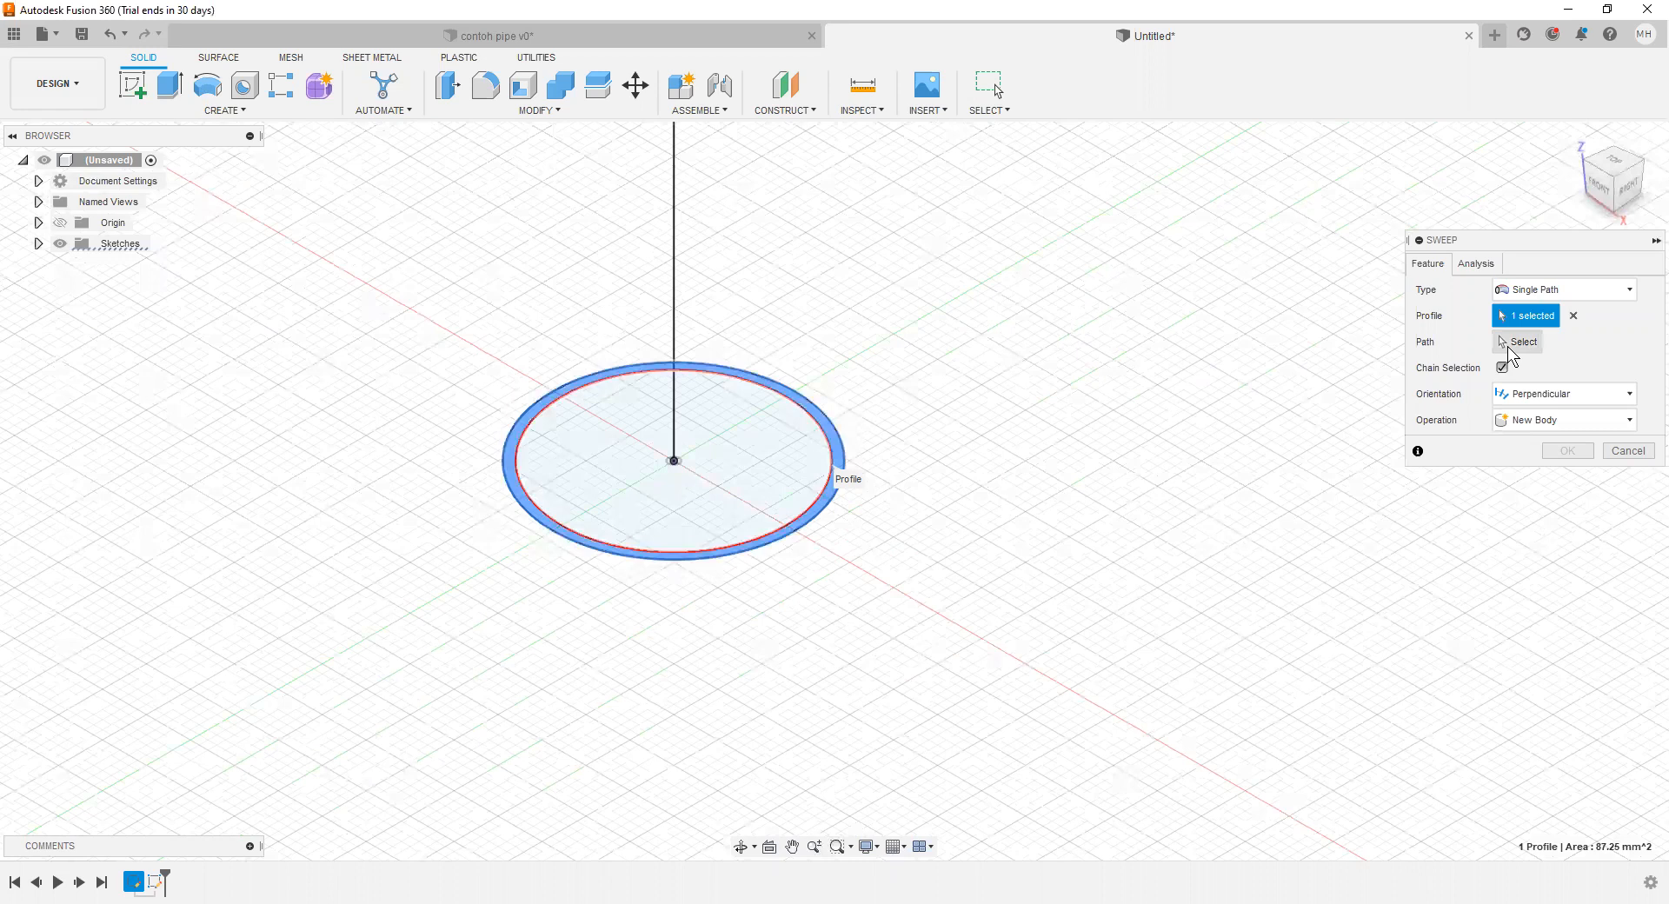
click(683, 296)
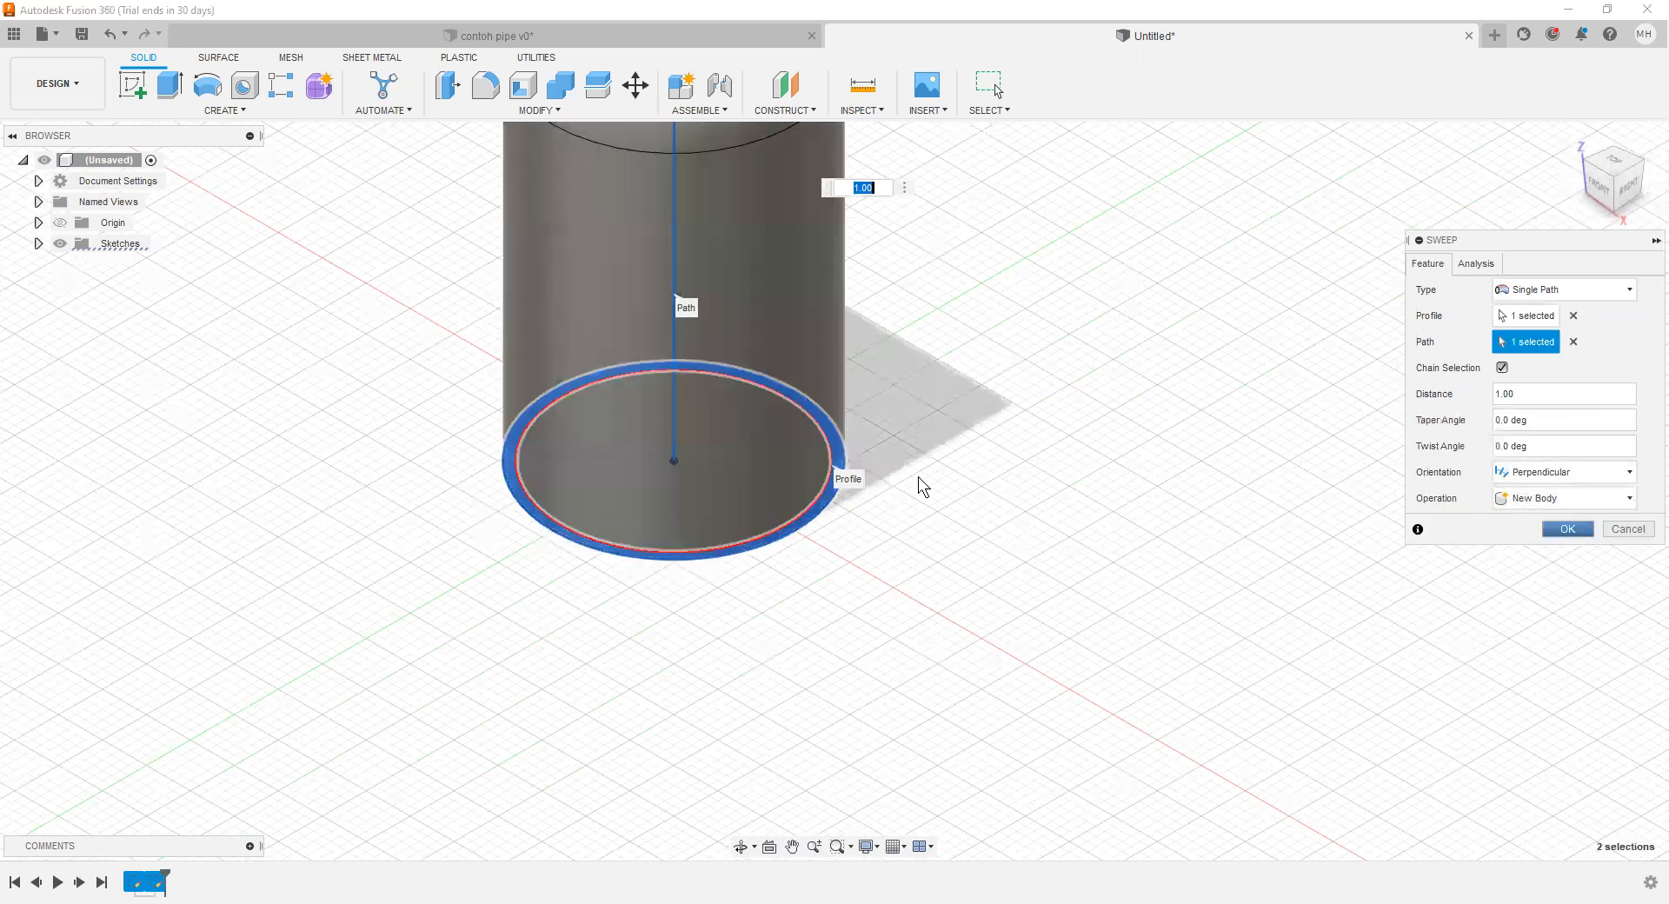
key(Return)
Step: Examine the swept pipe elbow from several angles, including its open end
scroll(947, 440, down, 5)
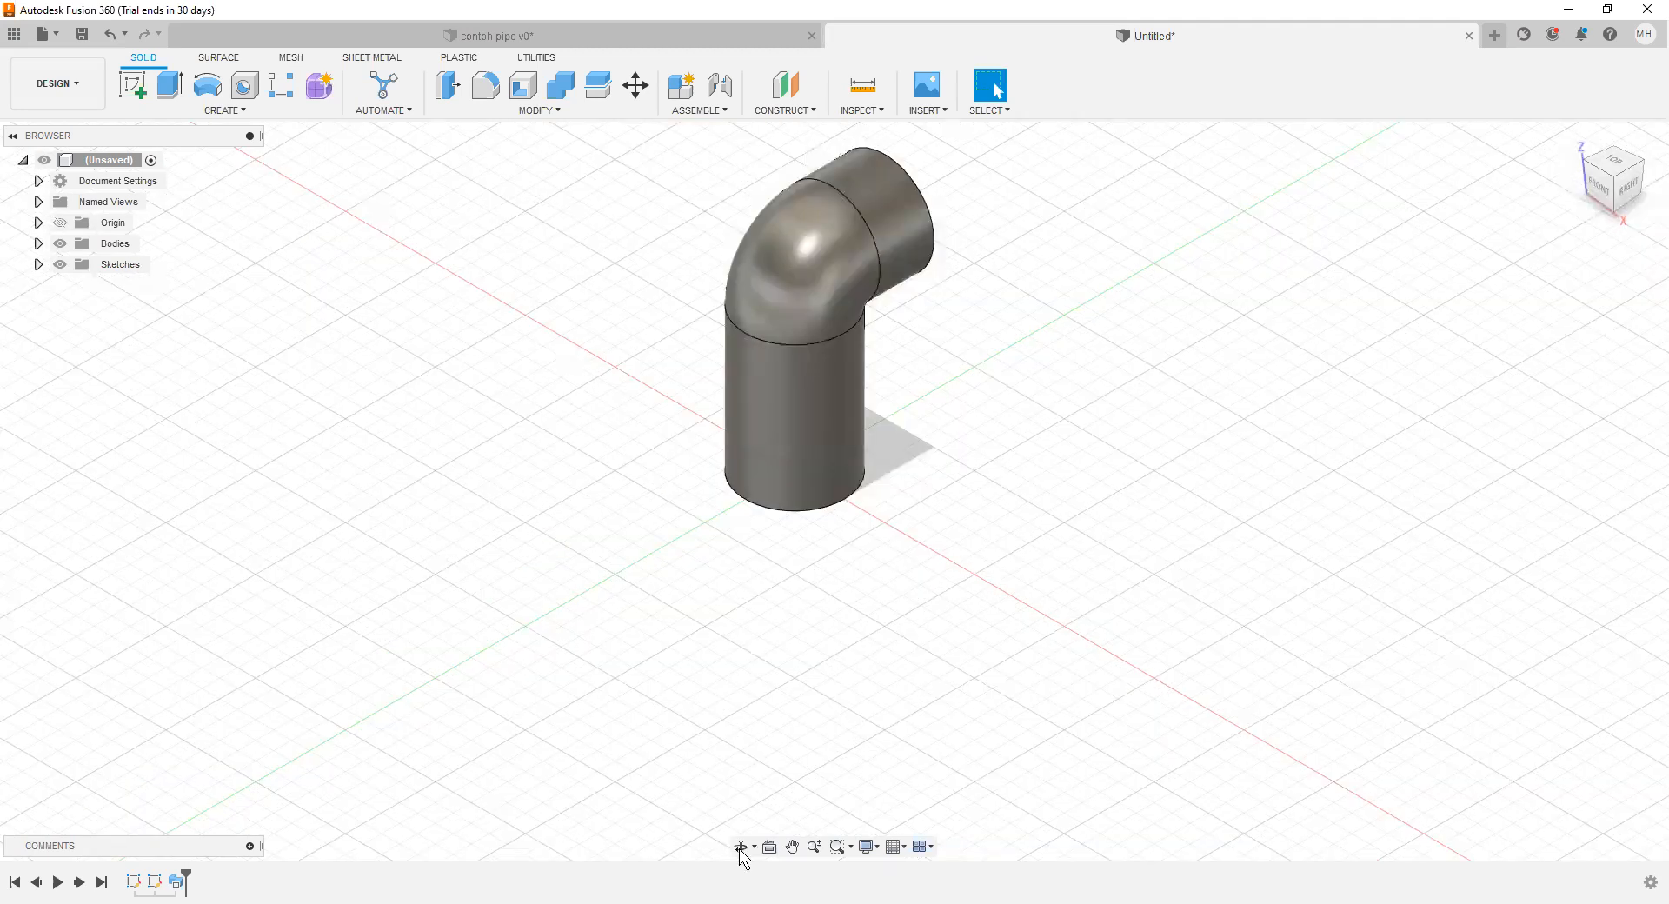
click(740, 847)
drag(937, 457, 774, 489)
drag(762, 431, 794, 452)
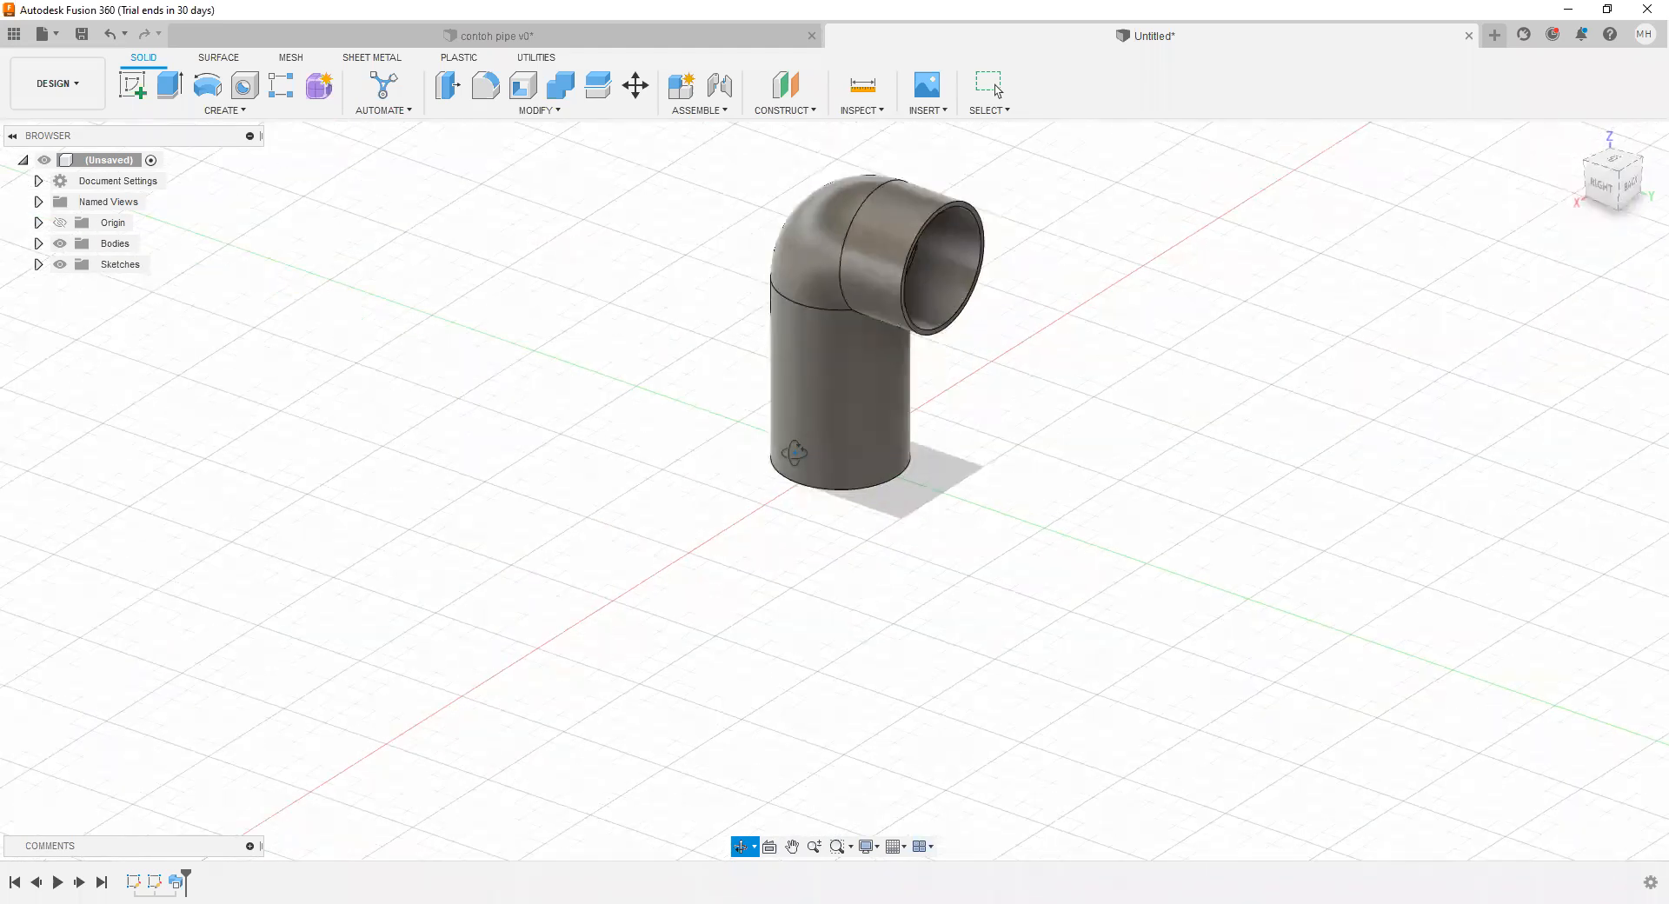
click(756, 848)
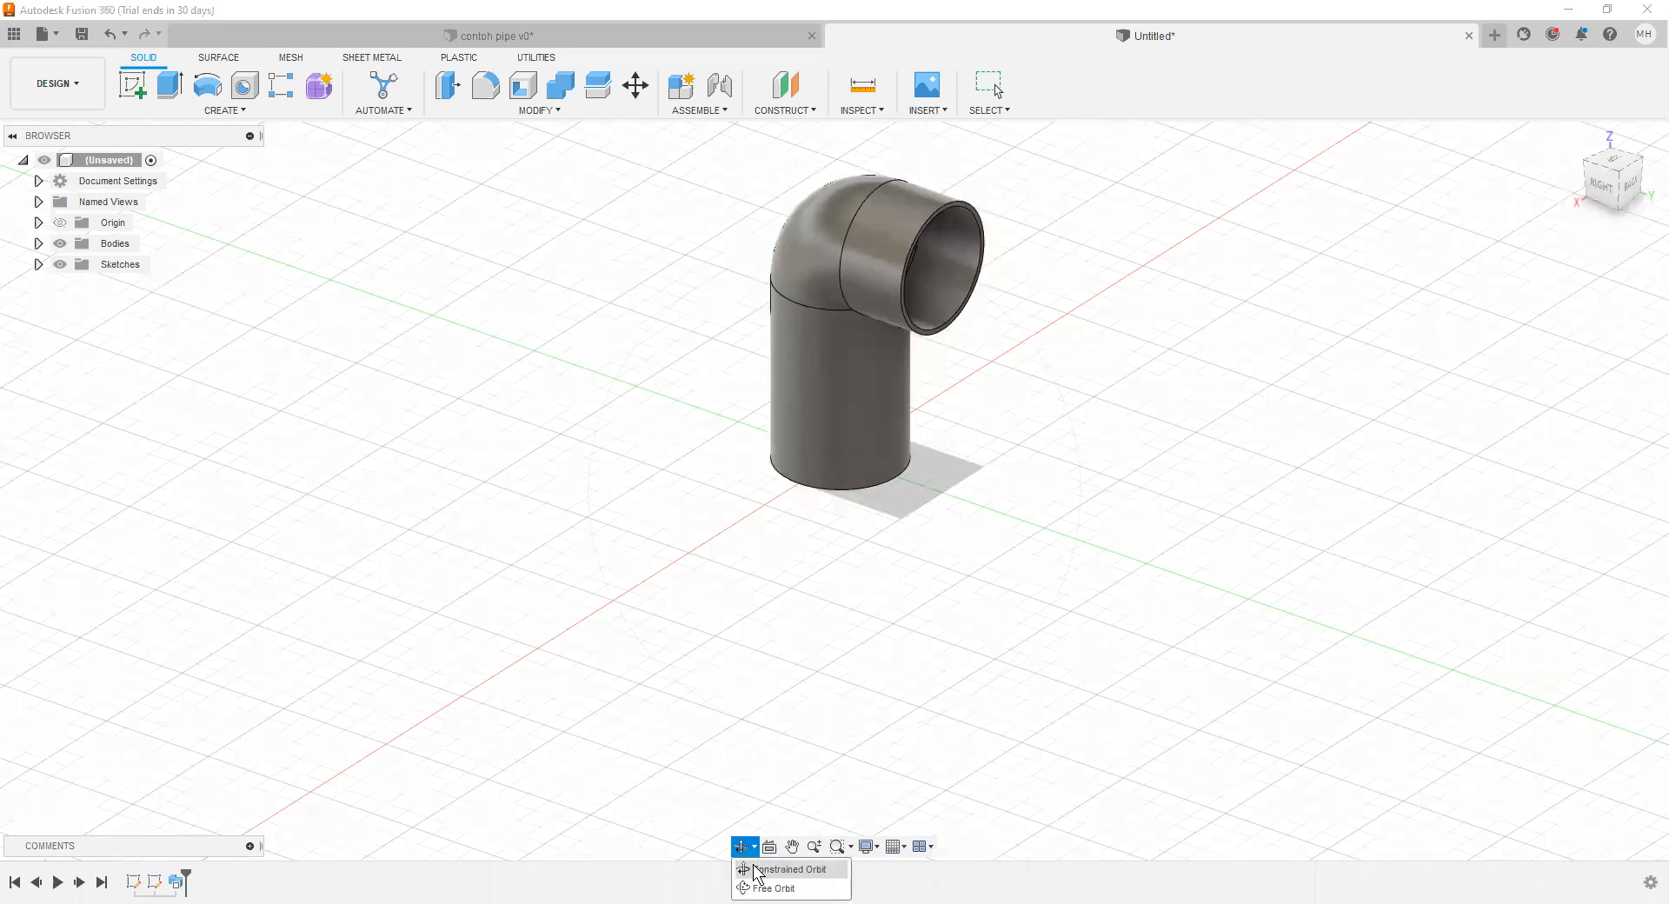
click(843, 670)
key(Escape)
scroll(996, 522, up, 1)
scroll(987, 518, down, 4)
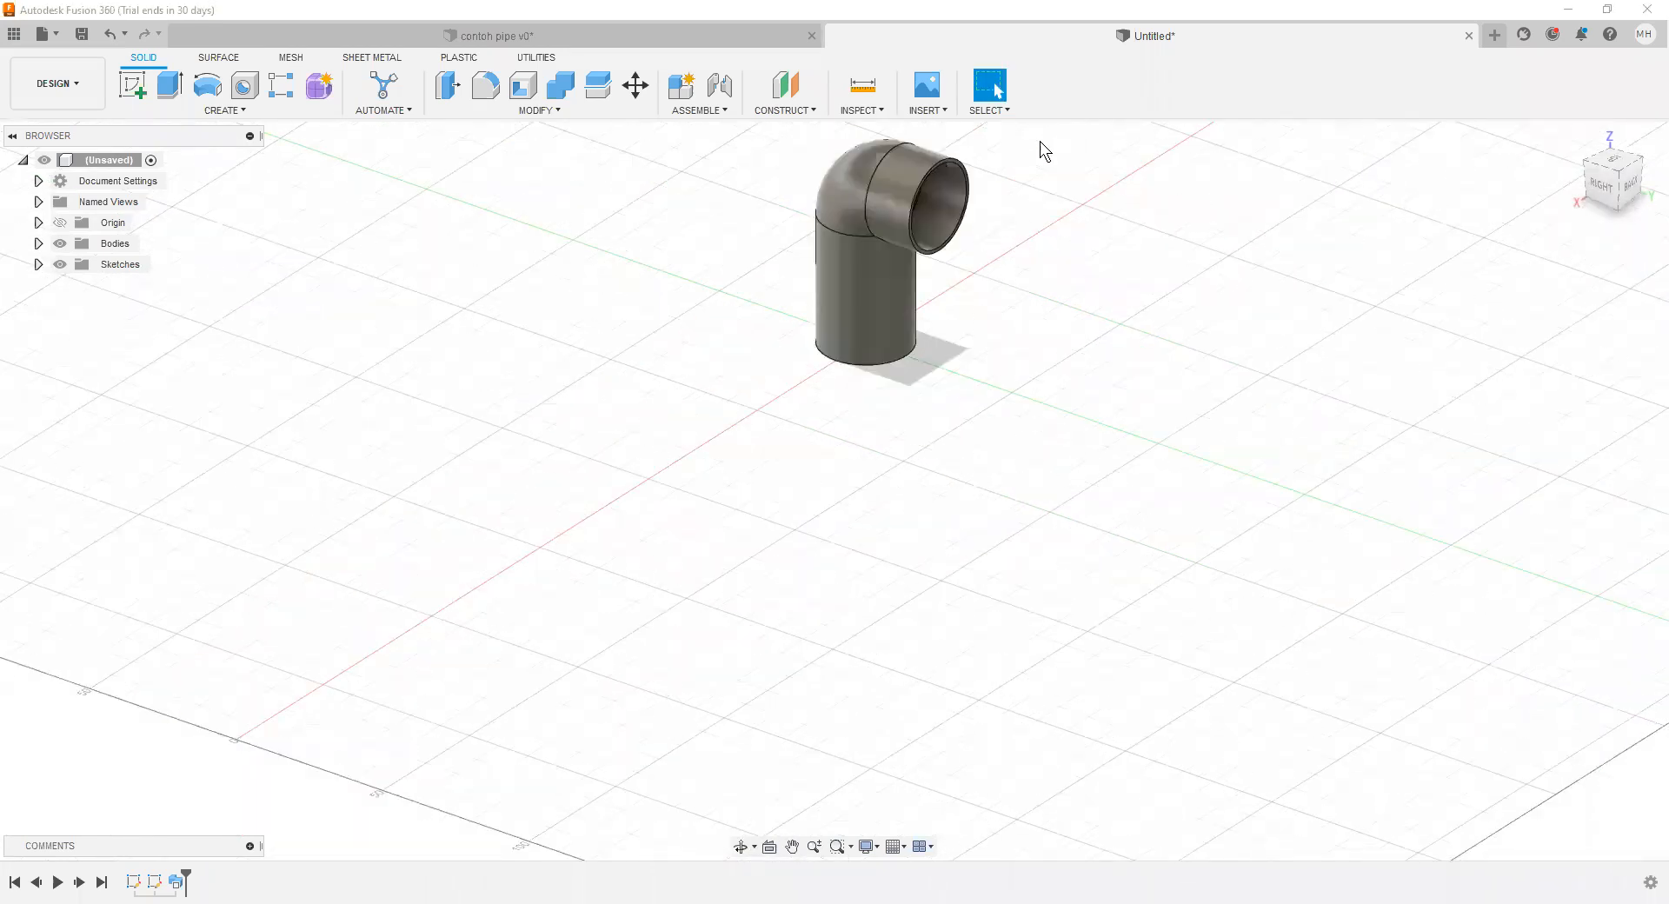
scroll(1040, 142, down, 1)
click(790, 847)
drag(976, 451, 874, 615)
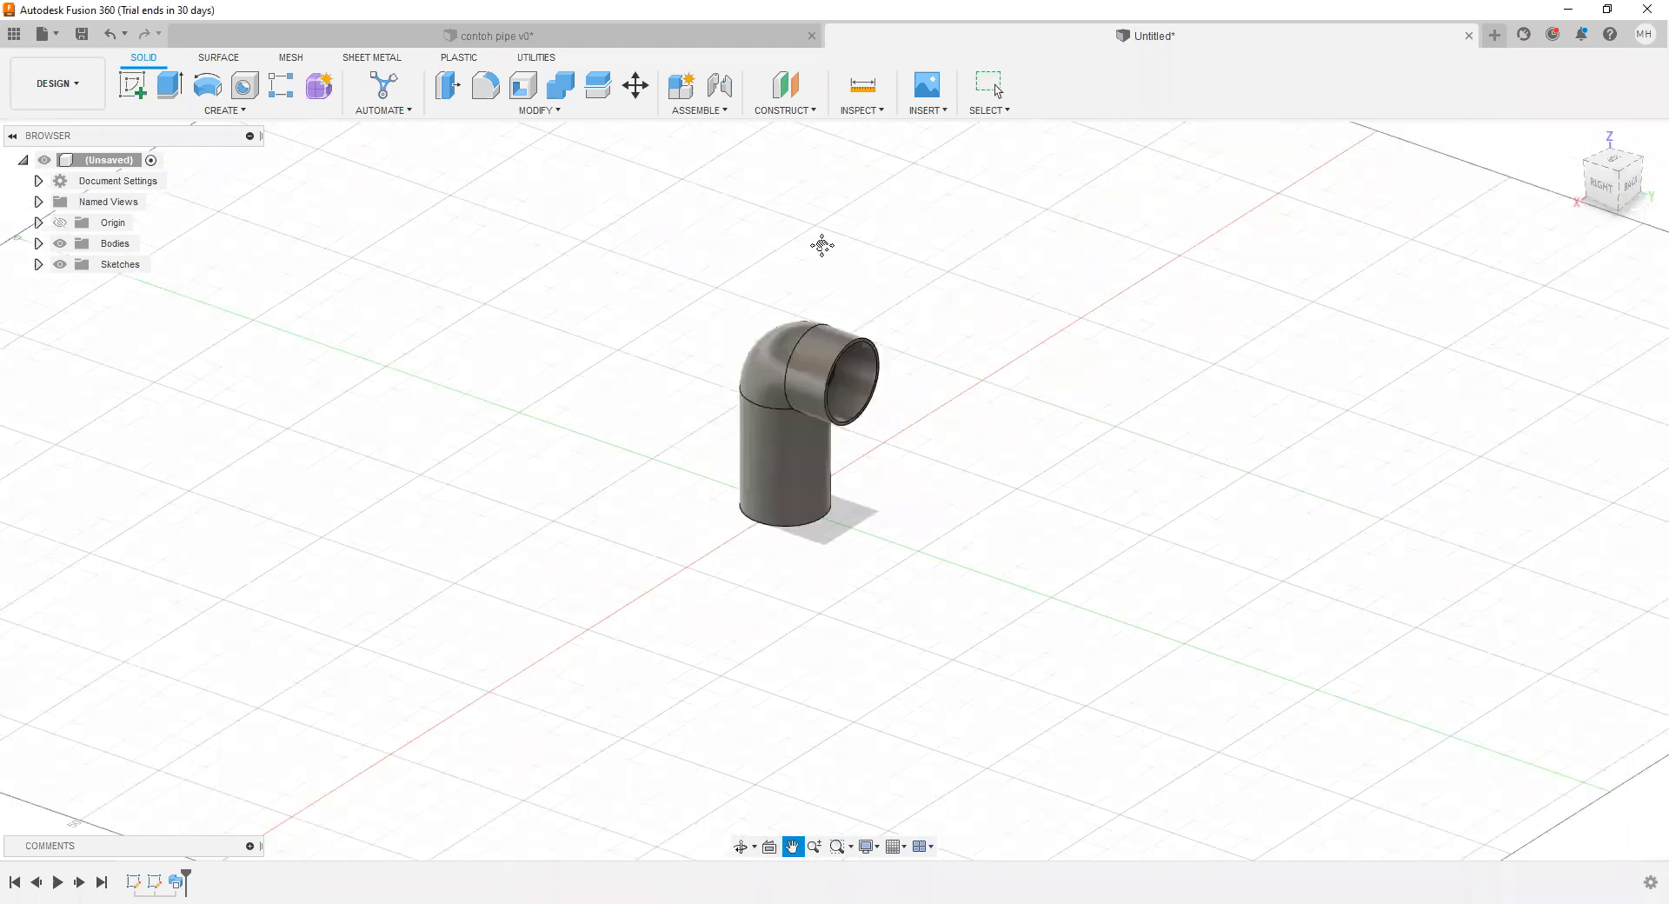
Step: Switch to the Manufacture workspace and bring up its additive manufacturing tools
click(78, 77)
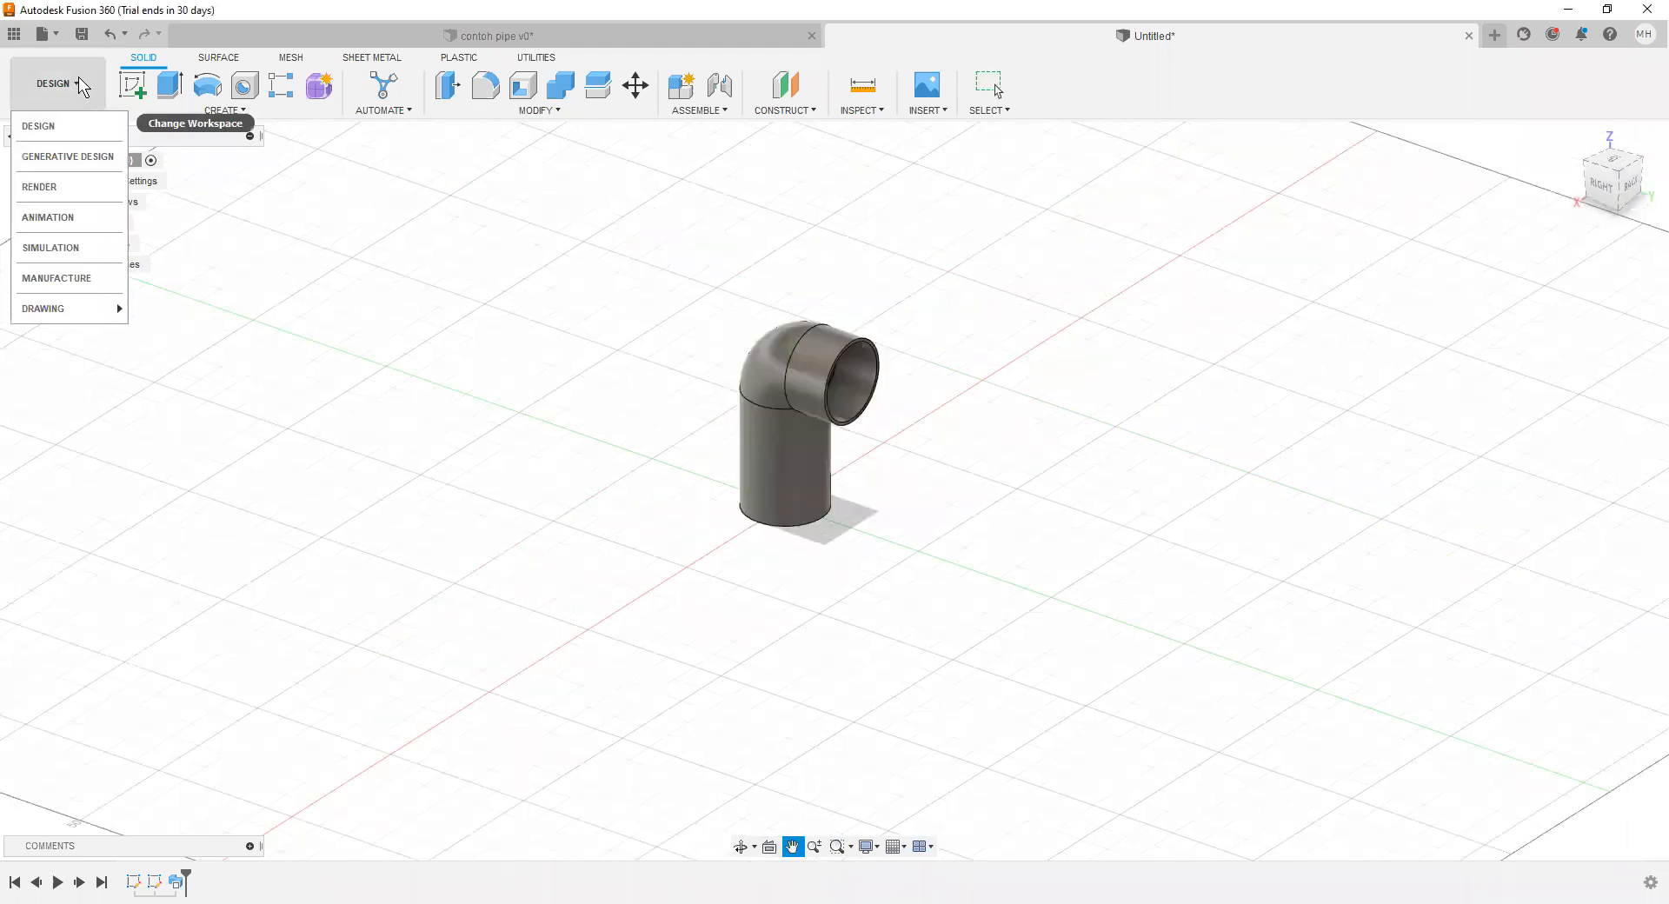
click(59, 275)
click(146, 57)
click(215, 57)
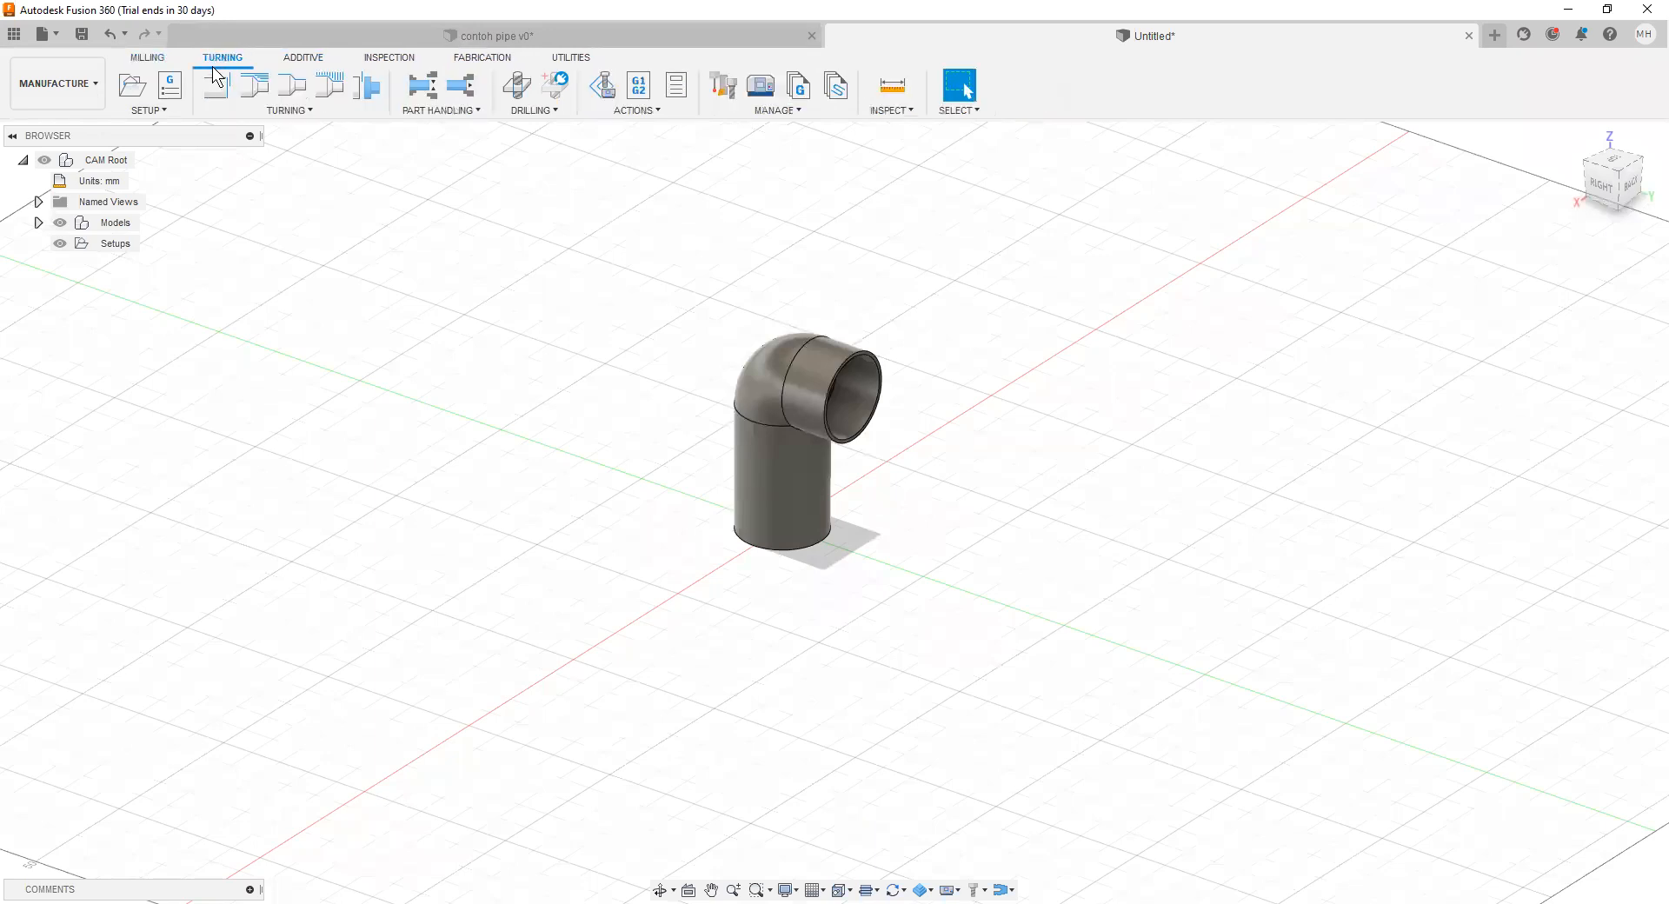
click(316, 55)
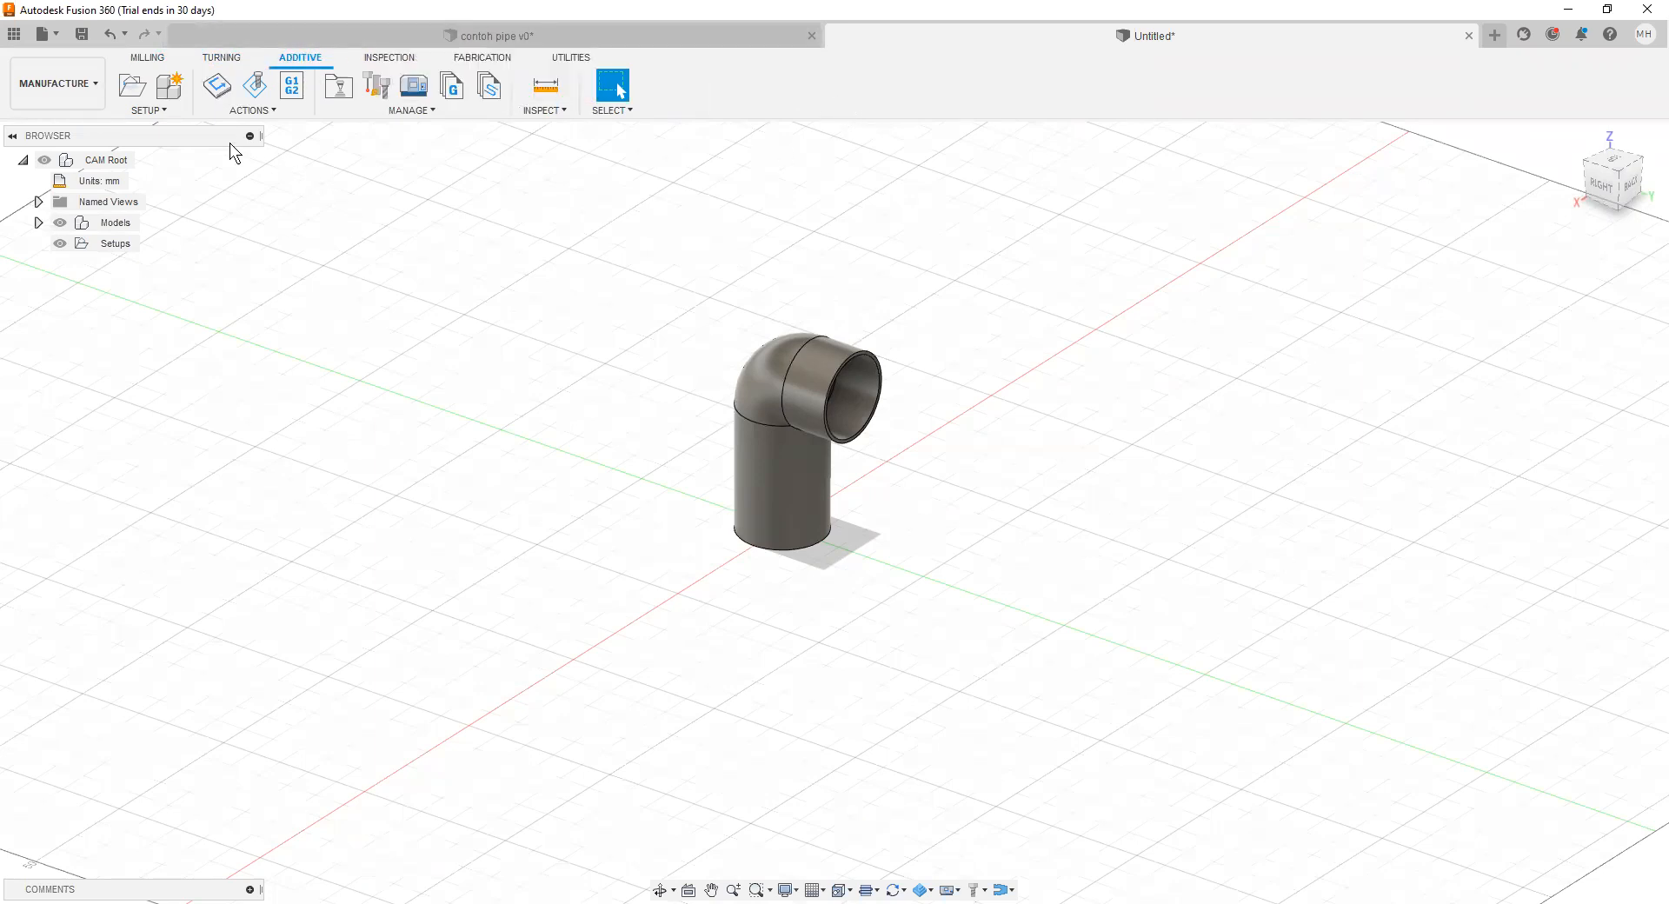
Step: Create a new additive setup for the pipe elbow and assign the Anet A8 printer from the Fusion 360 library
click(137, 93)
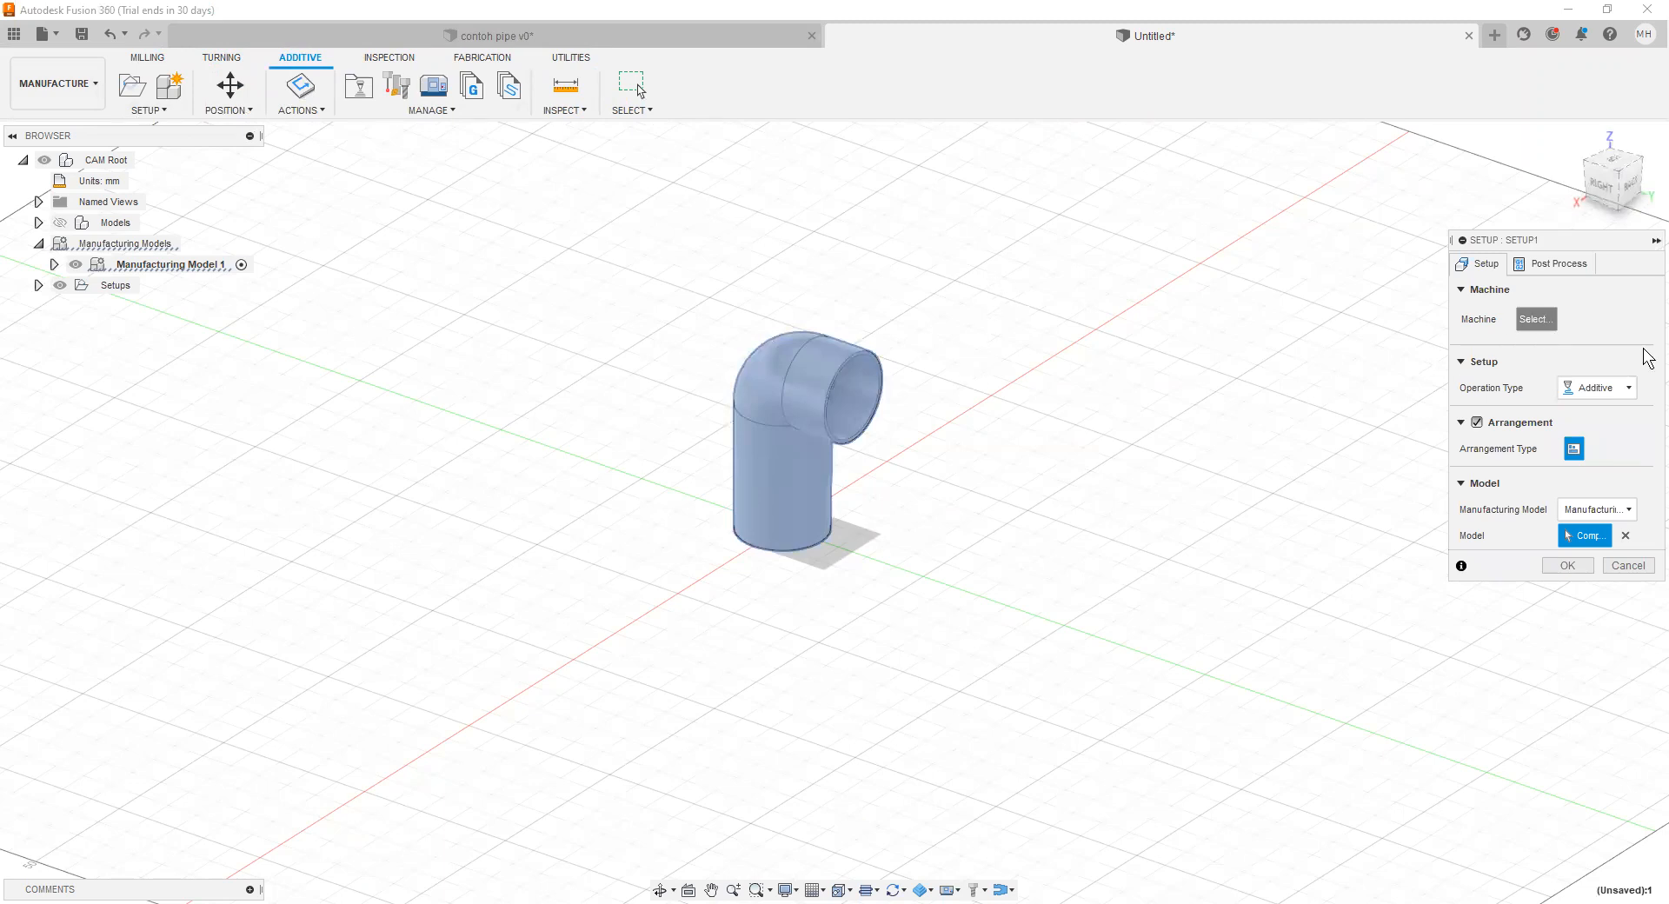
click(1534, 320)
click(490, 346)
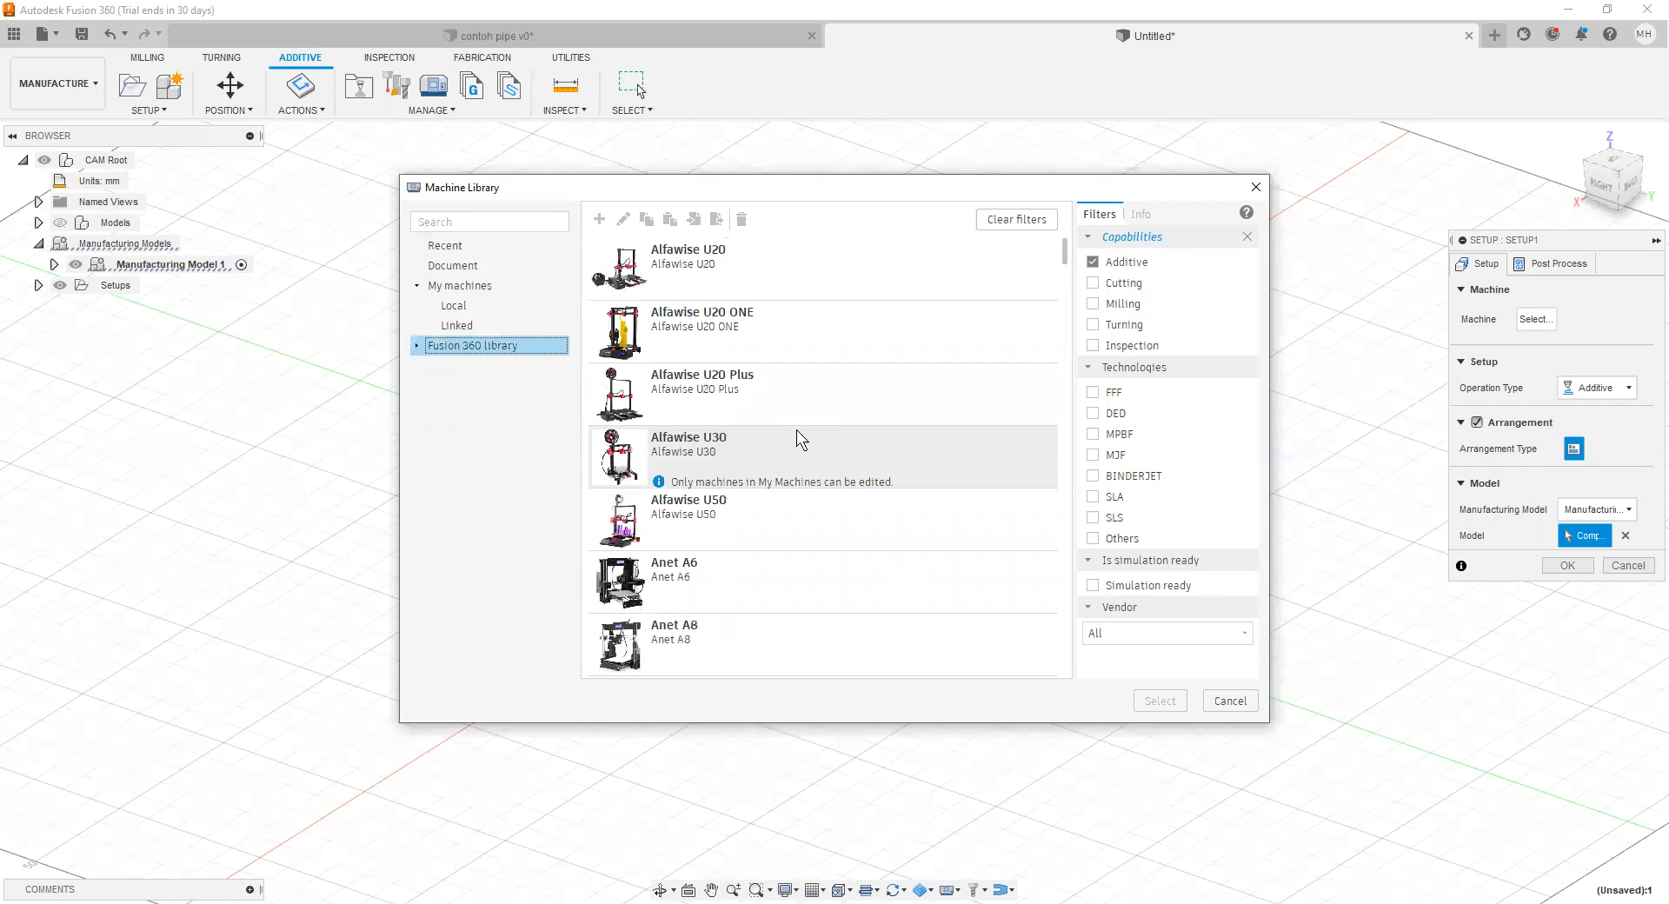
scroll(847, 271, down, 3)
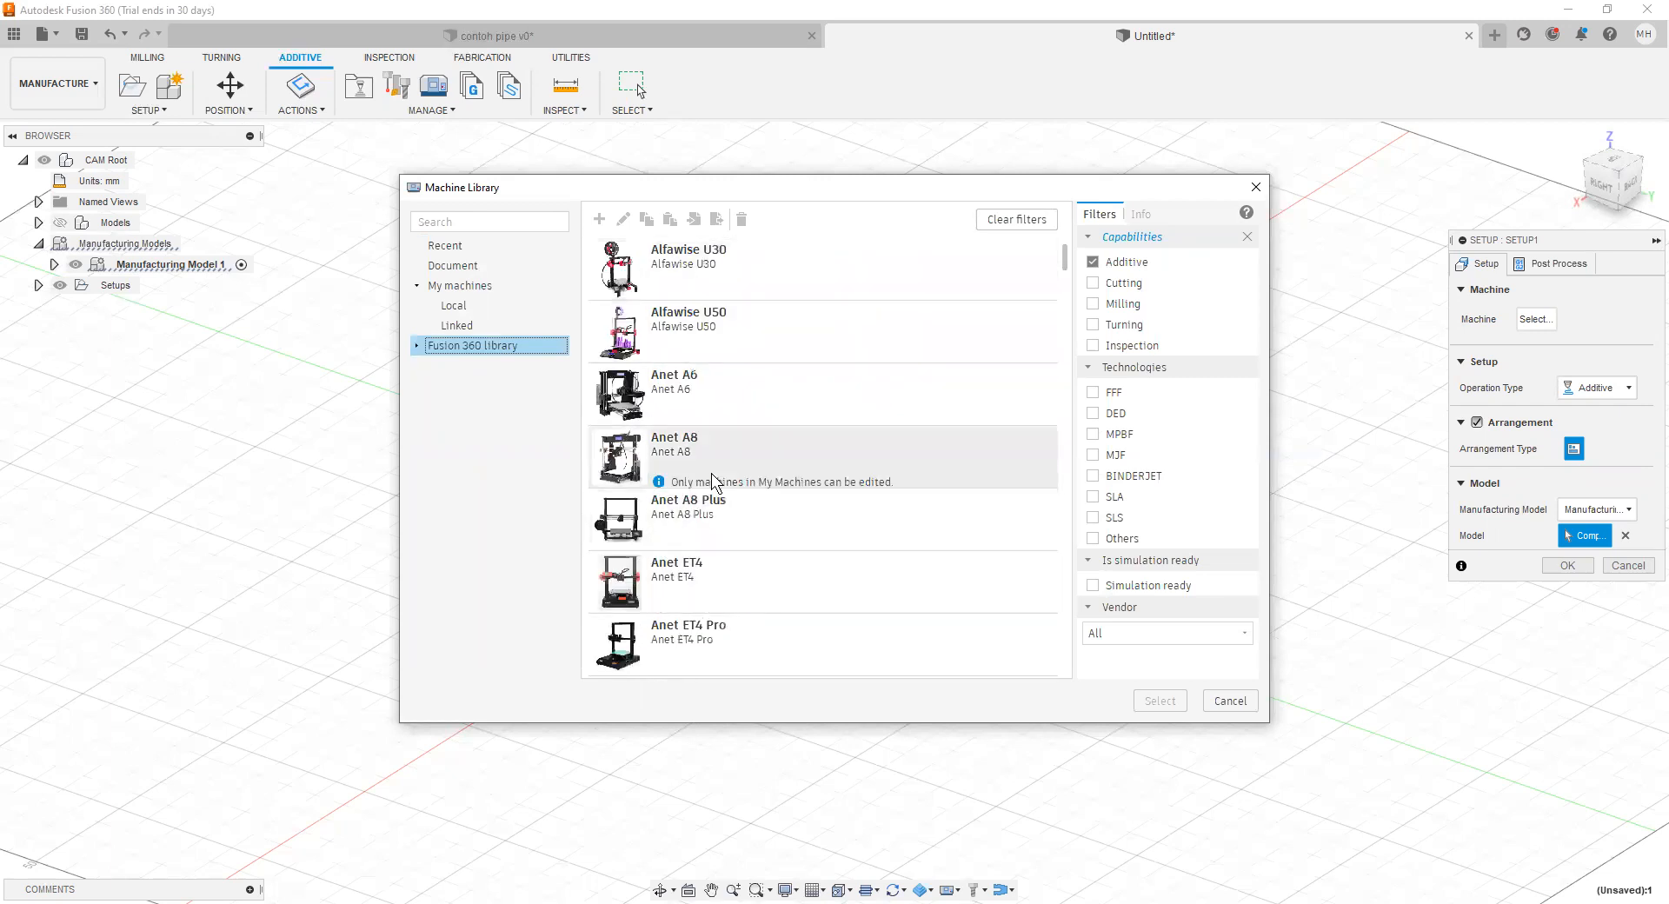
click(741, 454)
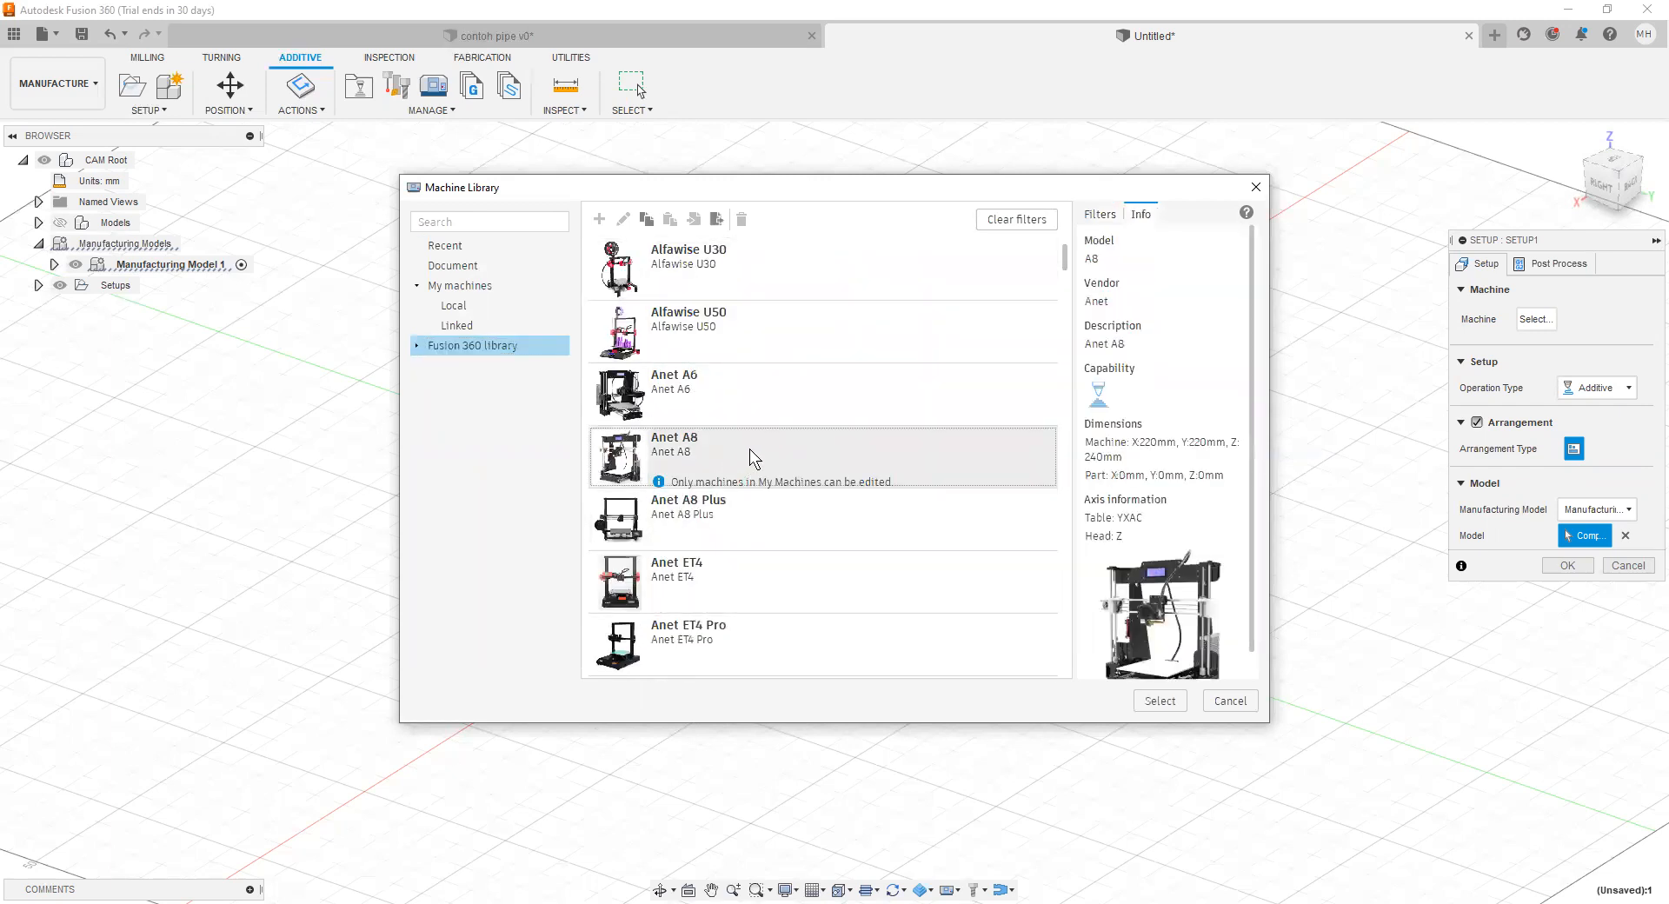
click(1164, 702)
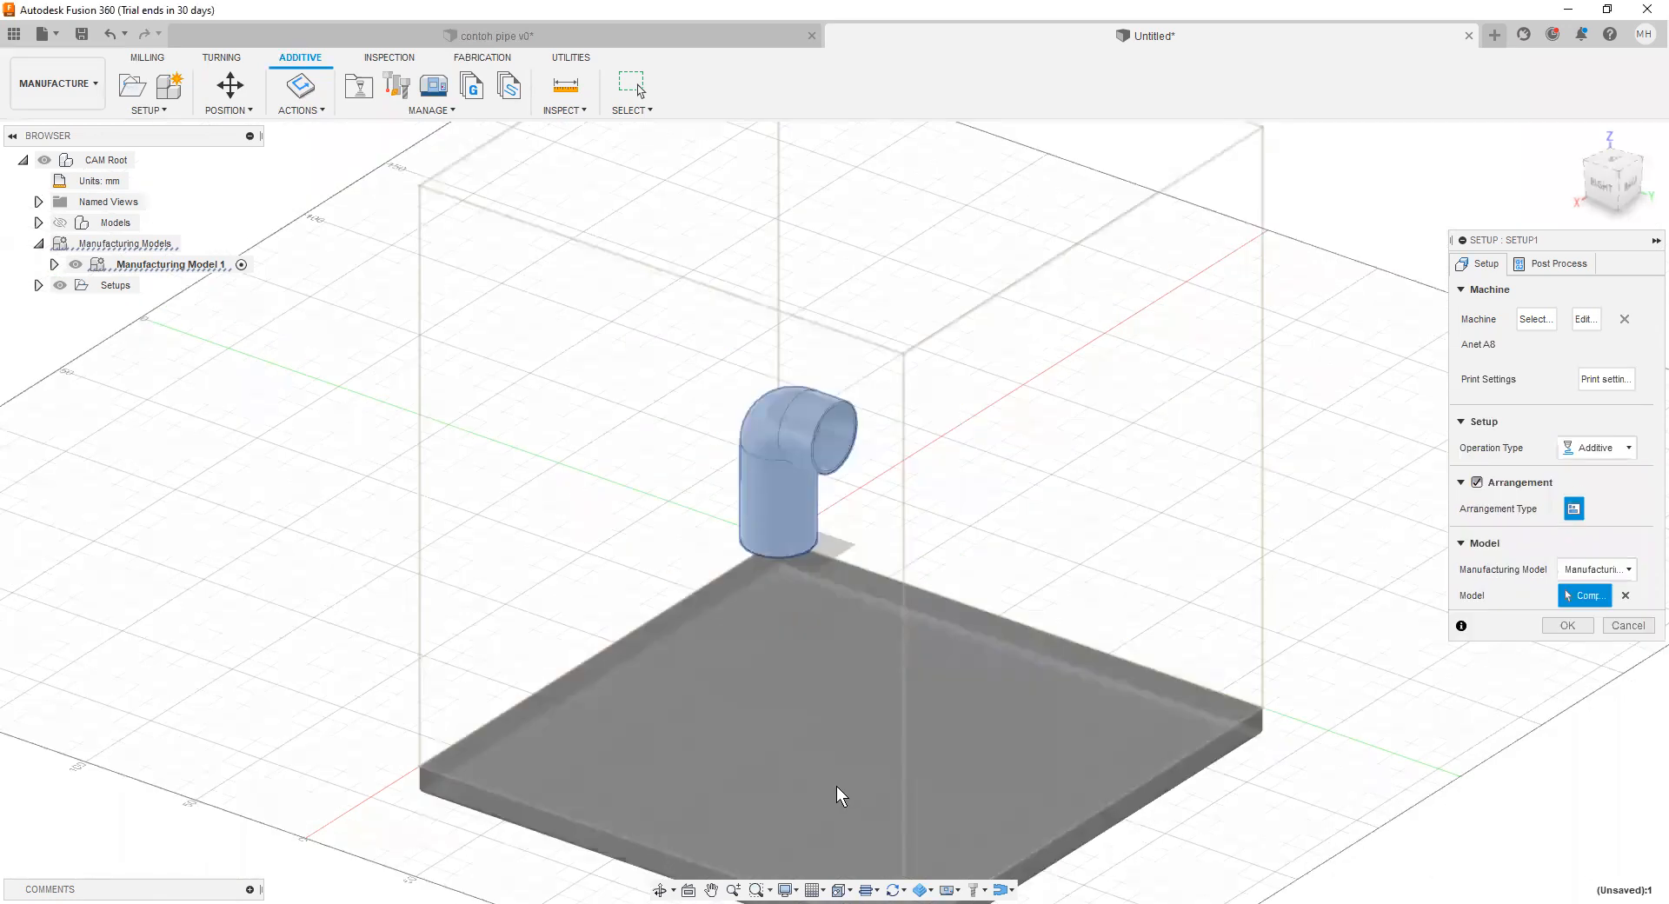
Step: Edit the Anet A8 machine definition to set the platform origin to X 110 mm and Y 110 mm
scroll(880, 714, up, 1)
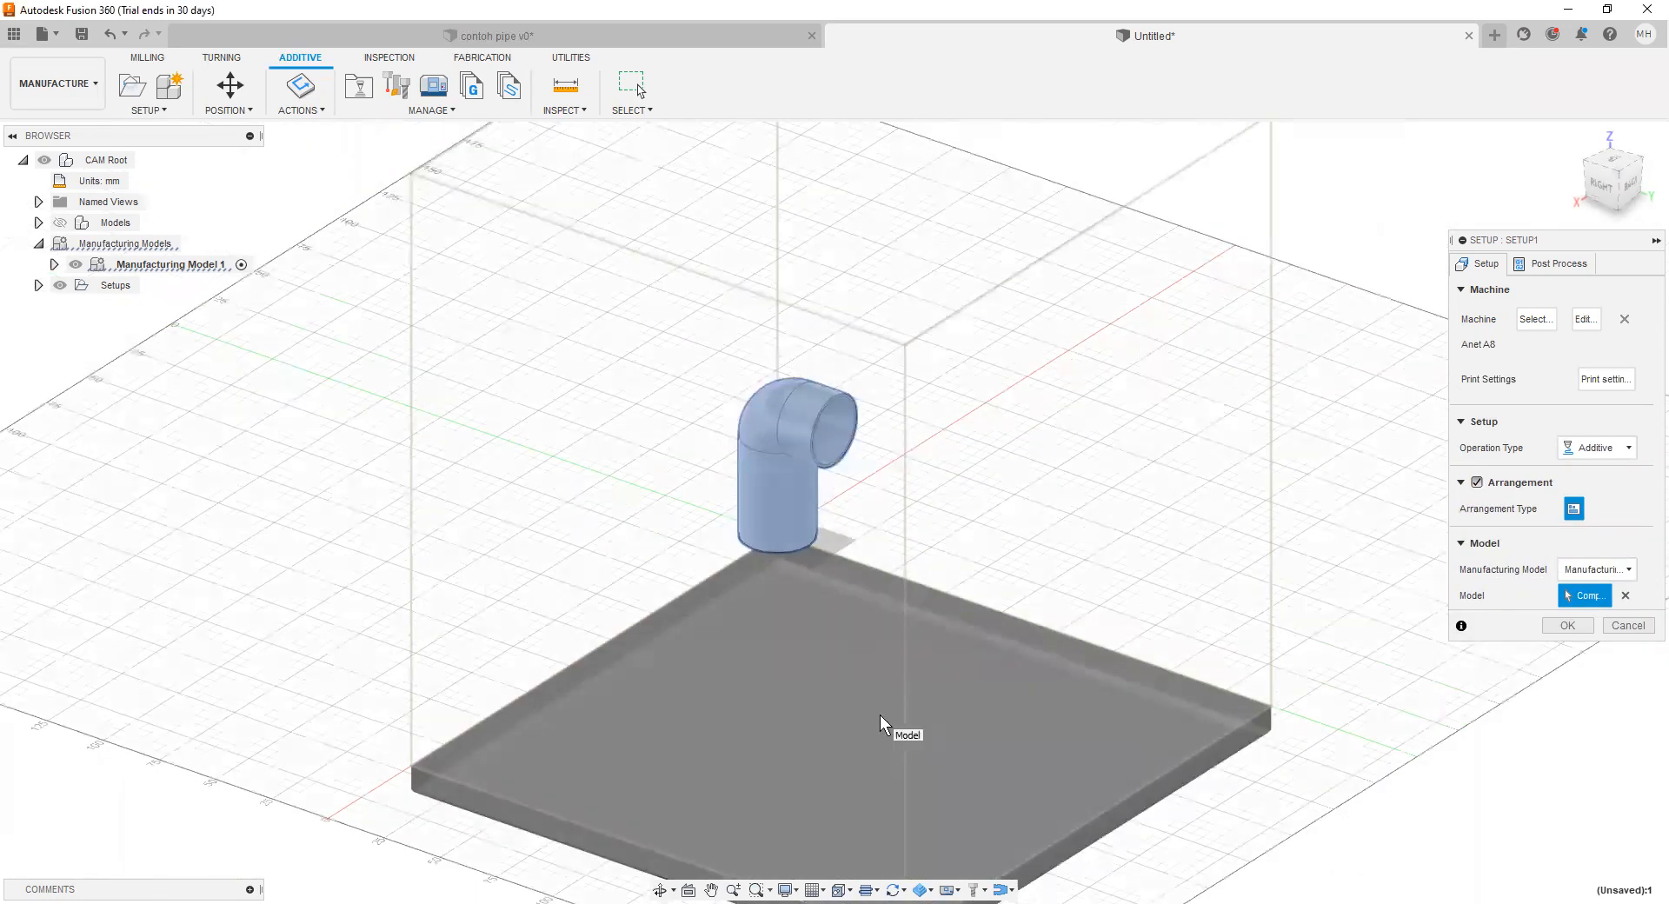
scroll(1315, 532, down, 1)
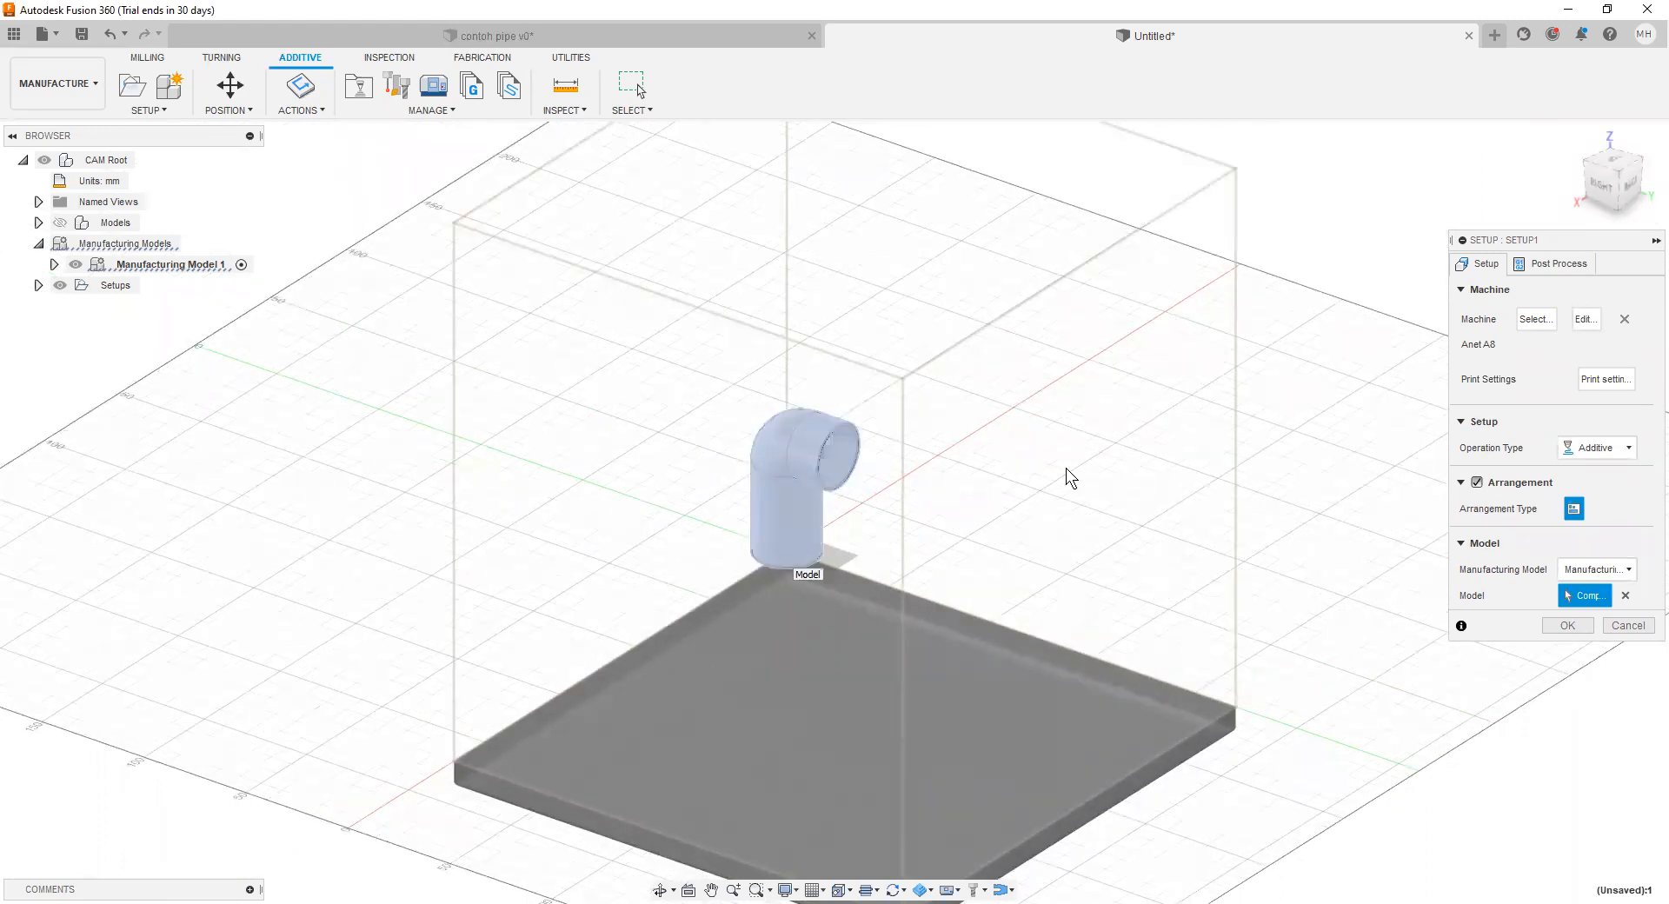
click(1585, 321)
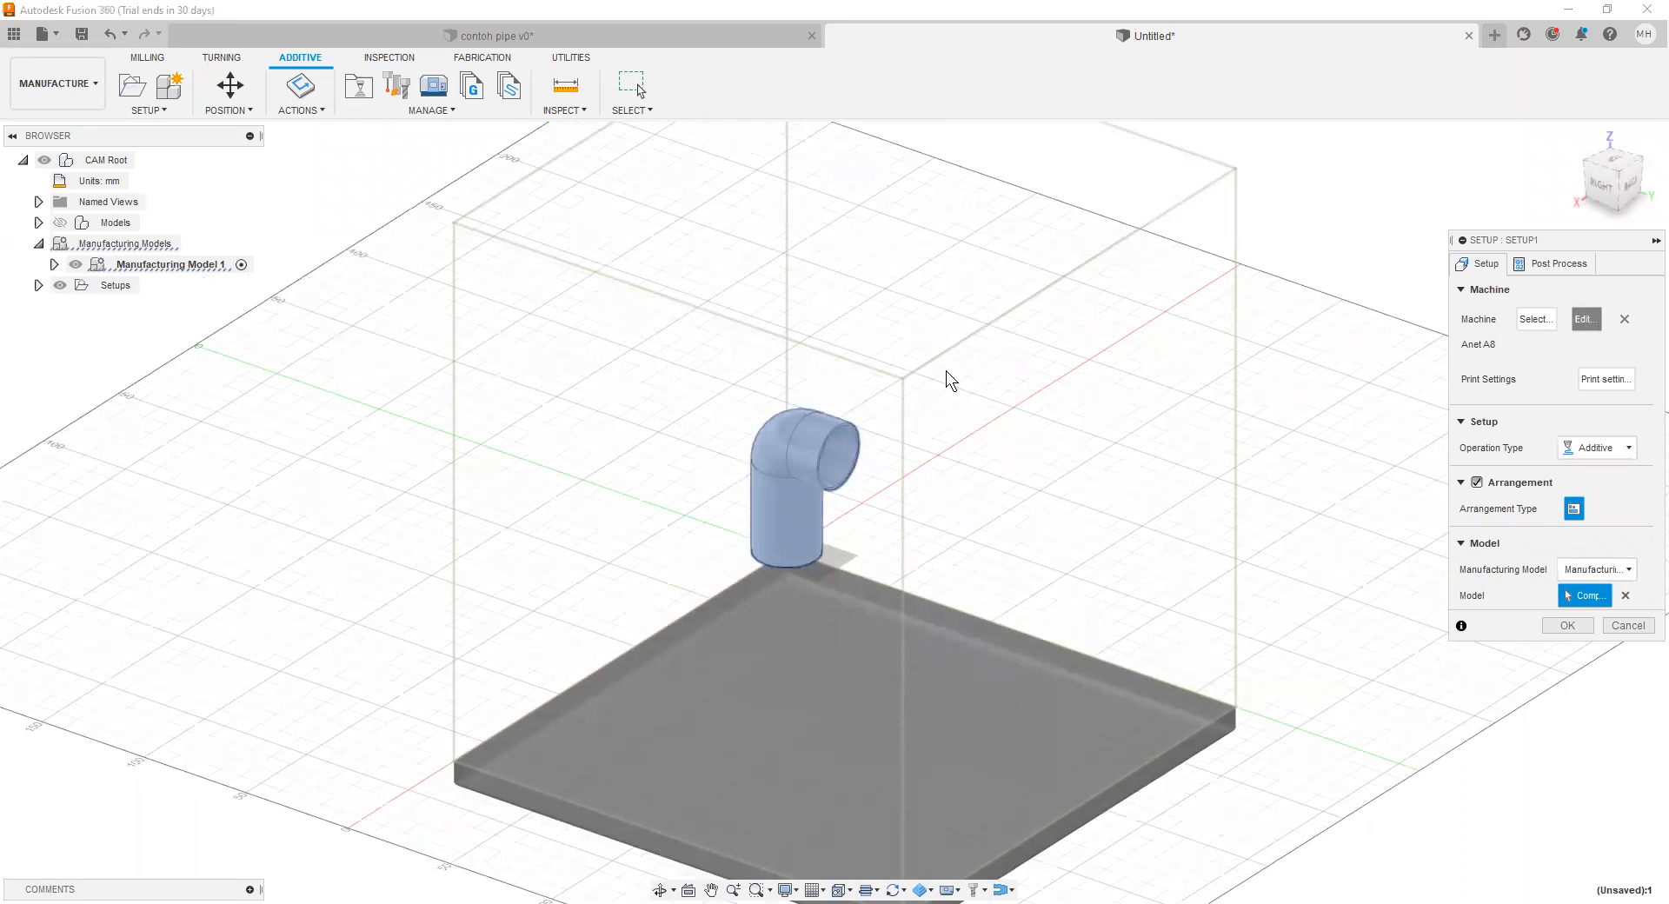
click(160, 316)
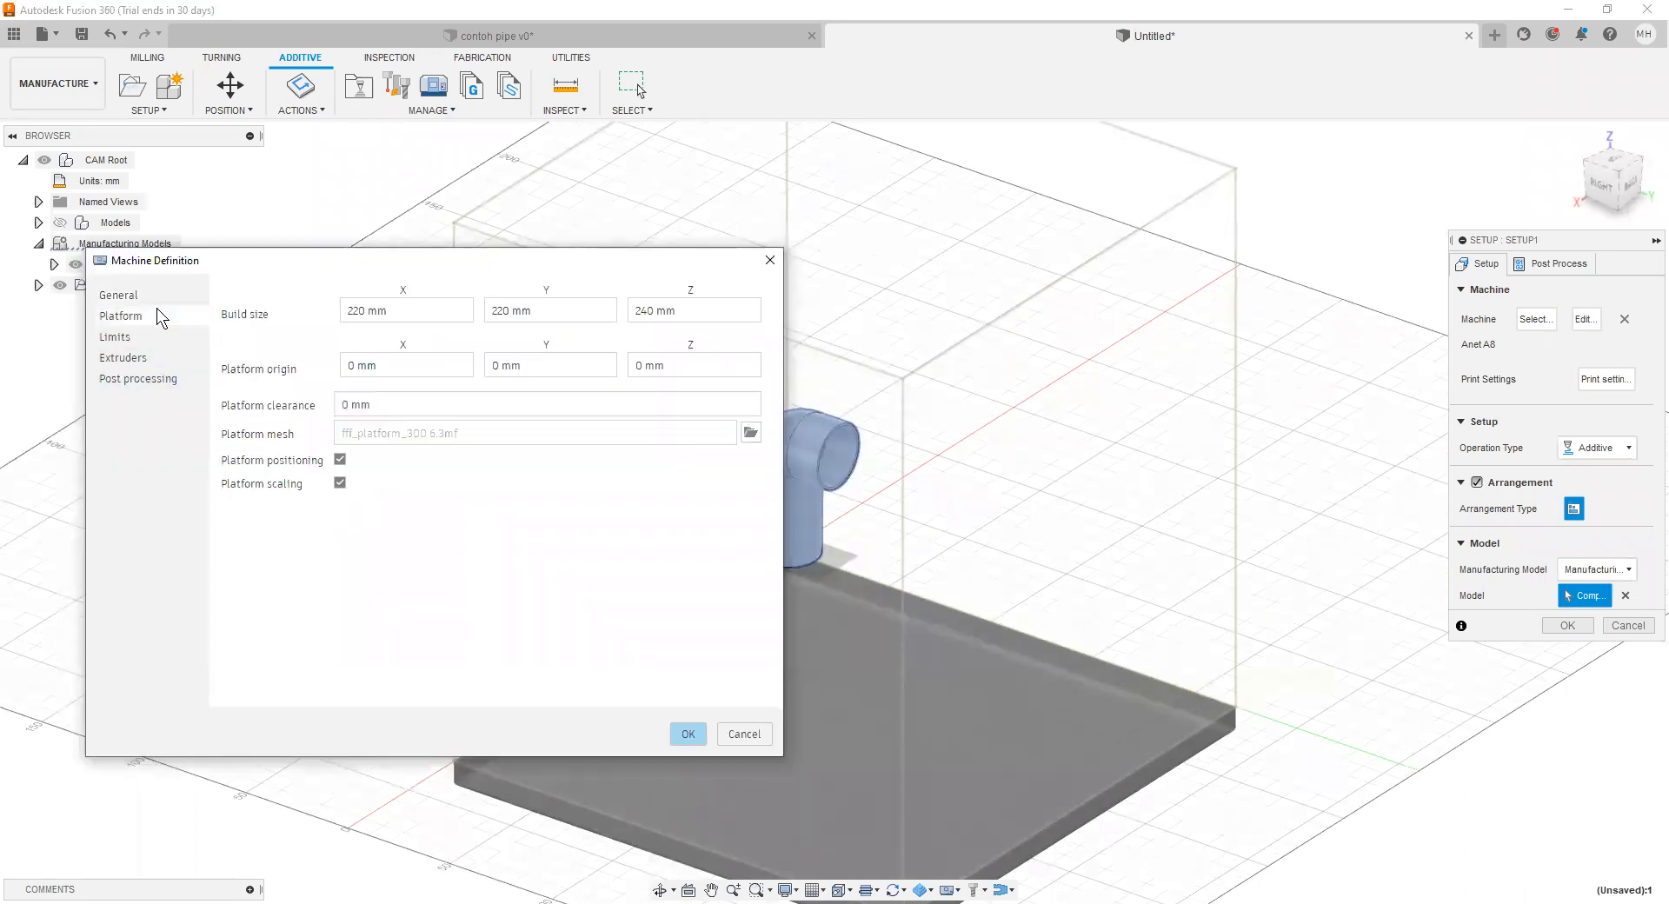
click(406, 368)
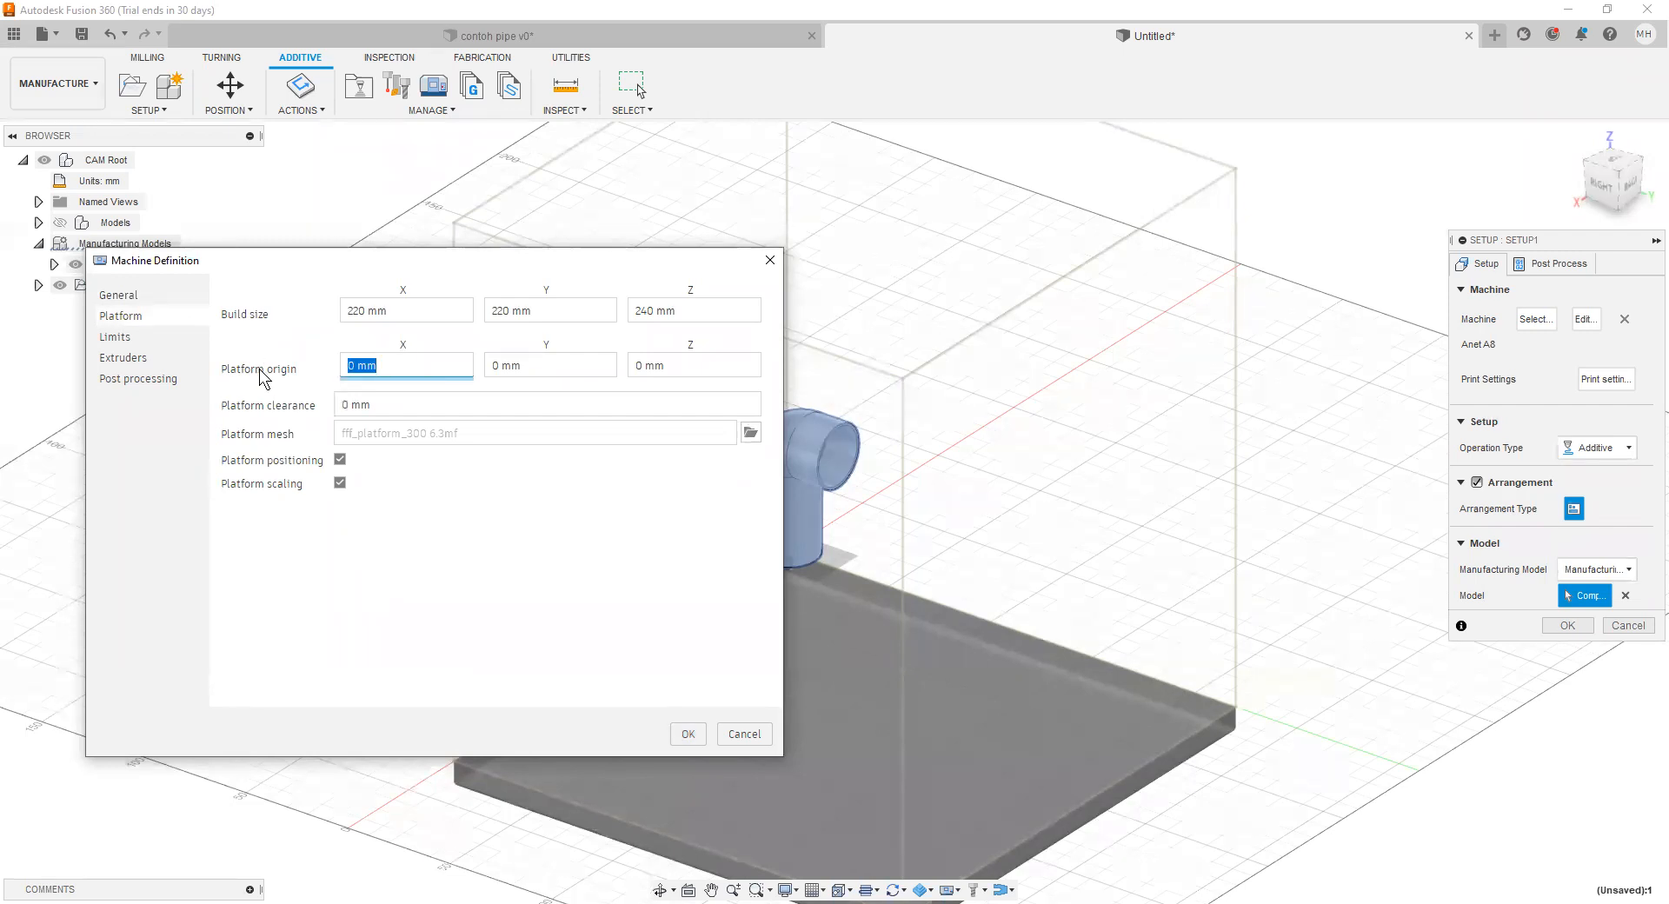
text(110)
click(536, 368)
drag(536, 368, 481, 366)
text(100)
key(BackSpace)
key(BackSpace)
text(10)
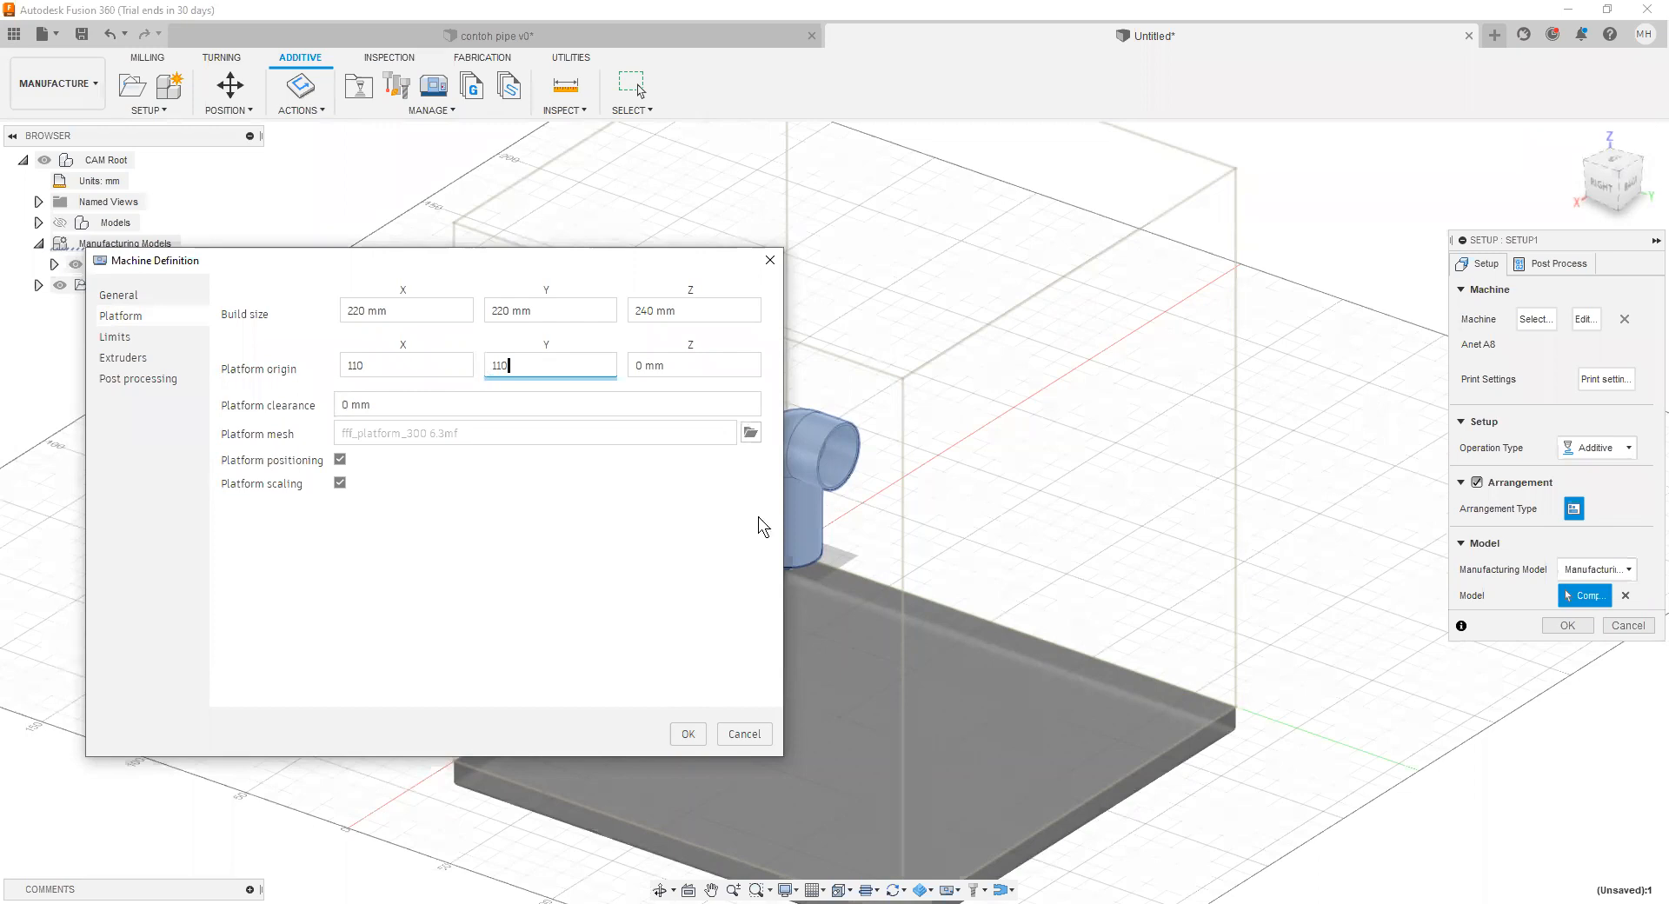
key(Return)
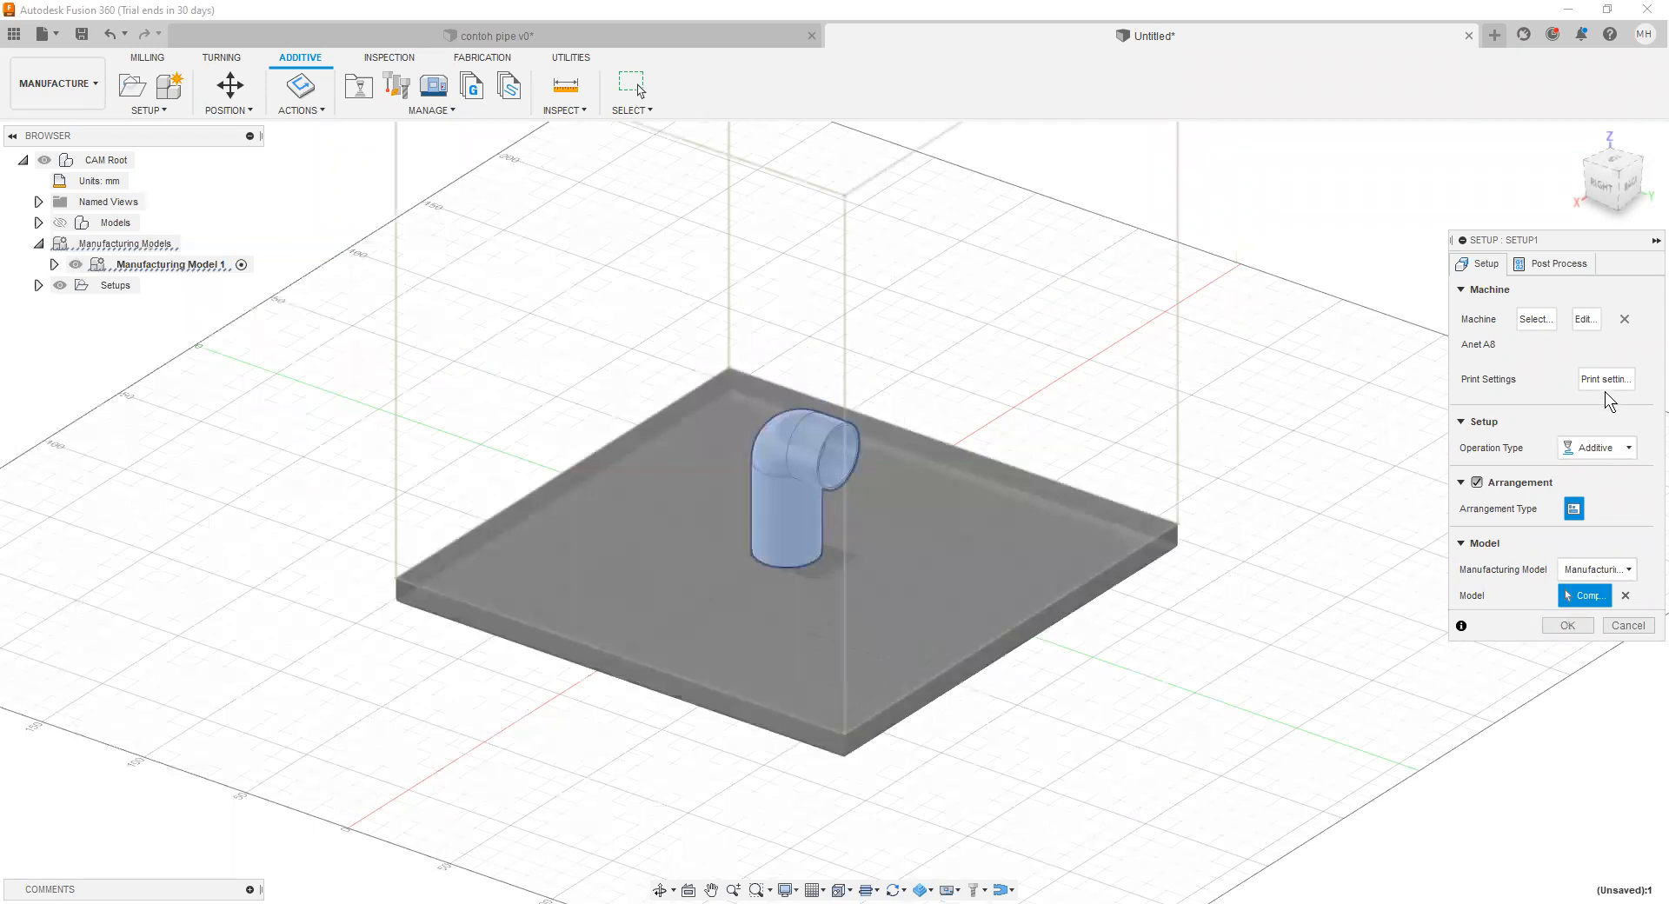
Step: Review the Anet A8's platform, limits and extruder settings, and browse the printers in the Fusion 360 machine library
click(1591, 322)
click(130, 316)
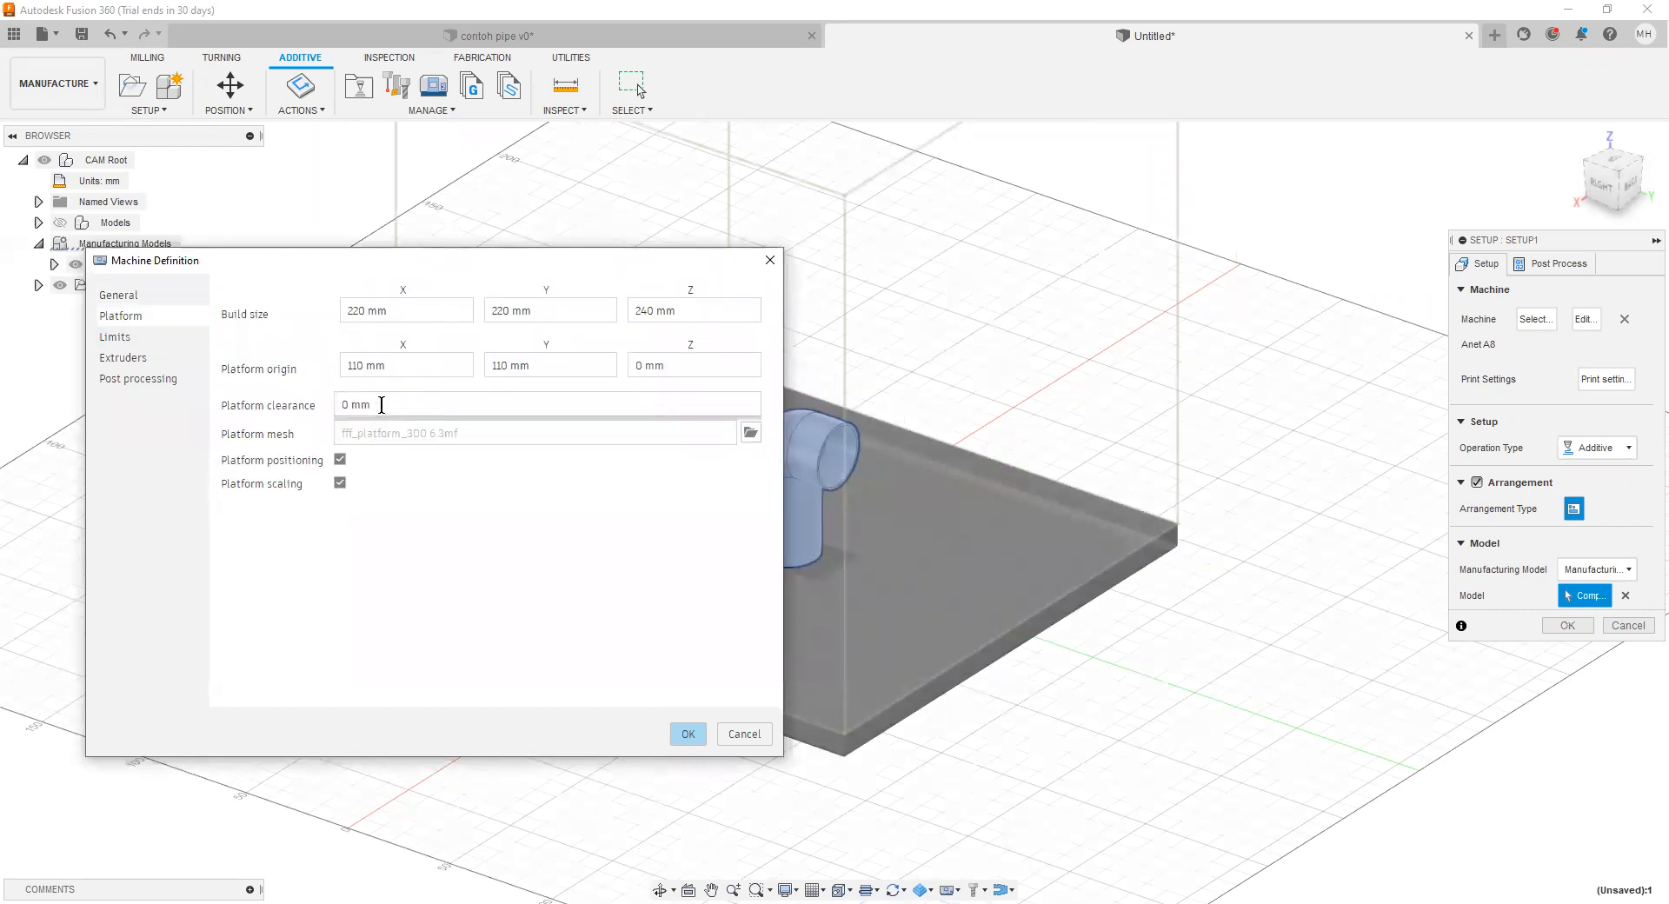
click(136, 334)
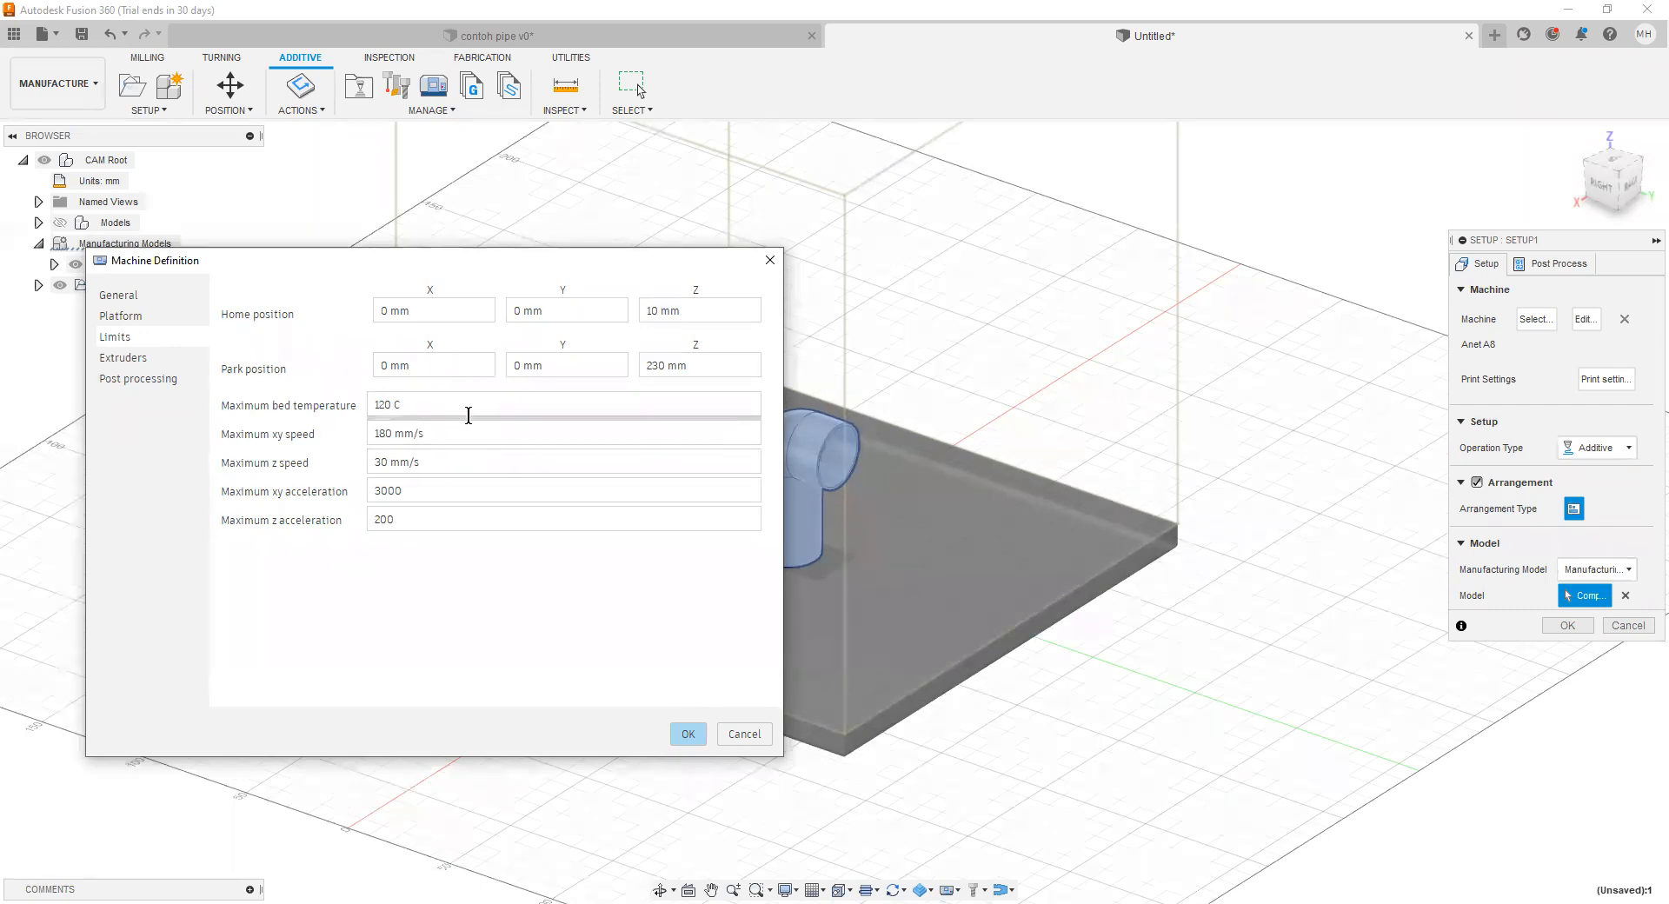
click(439, 462)
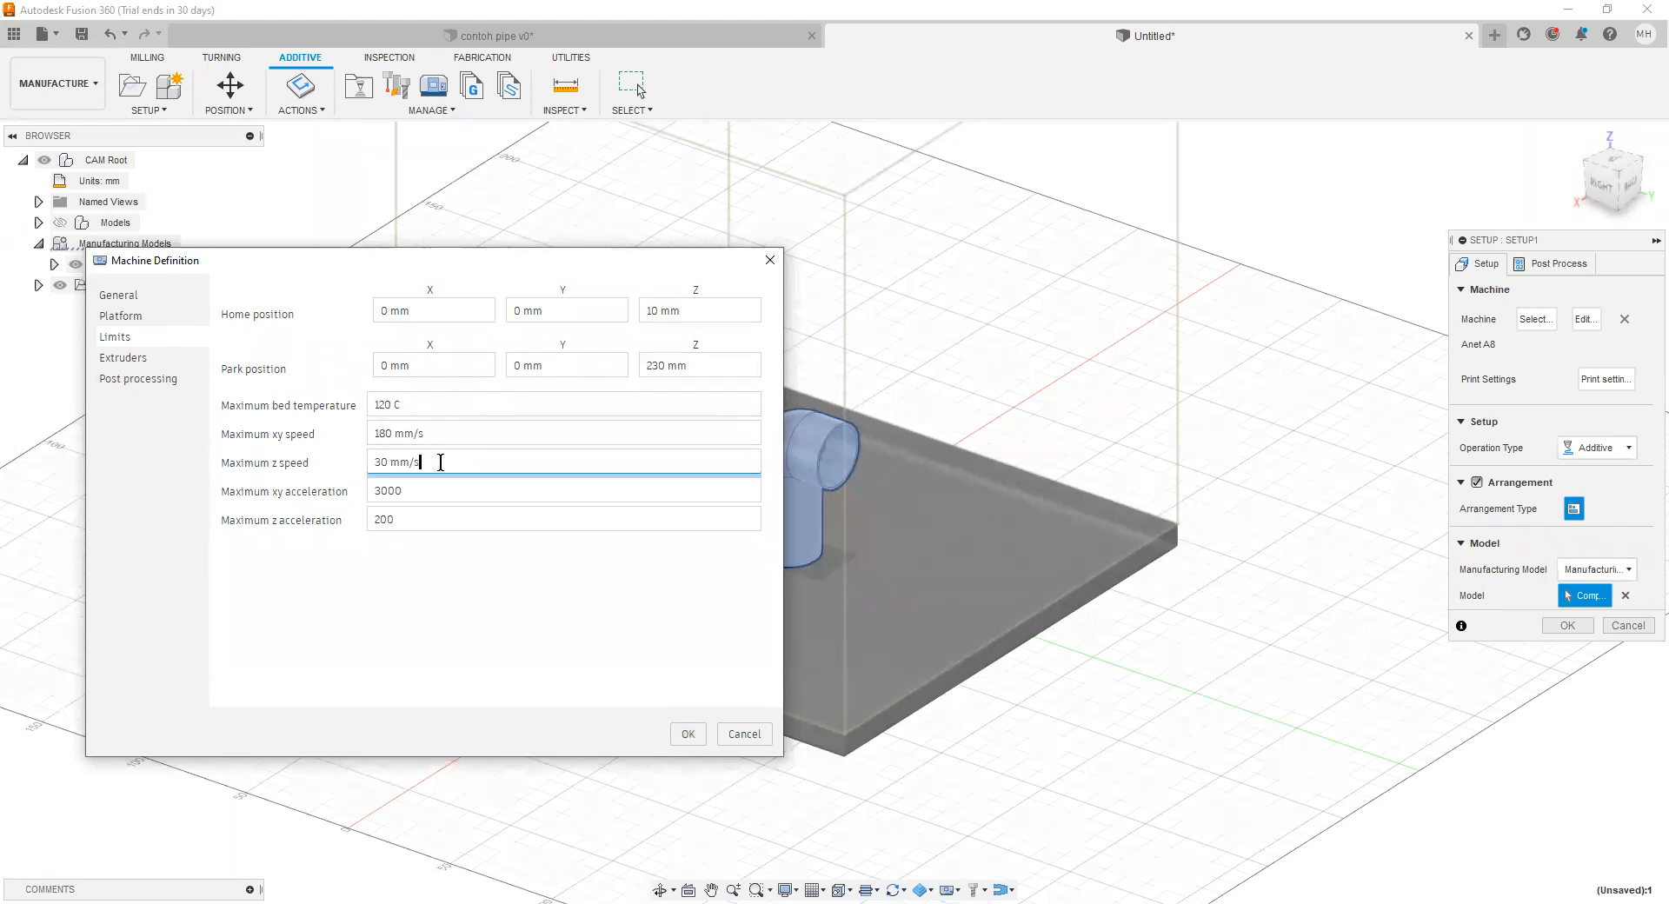
click(405, 492)
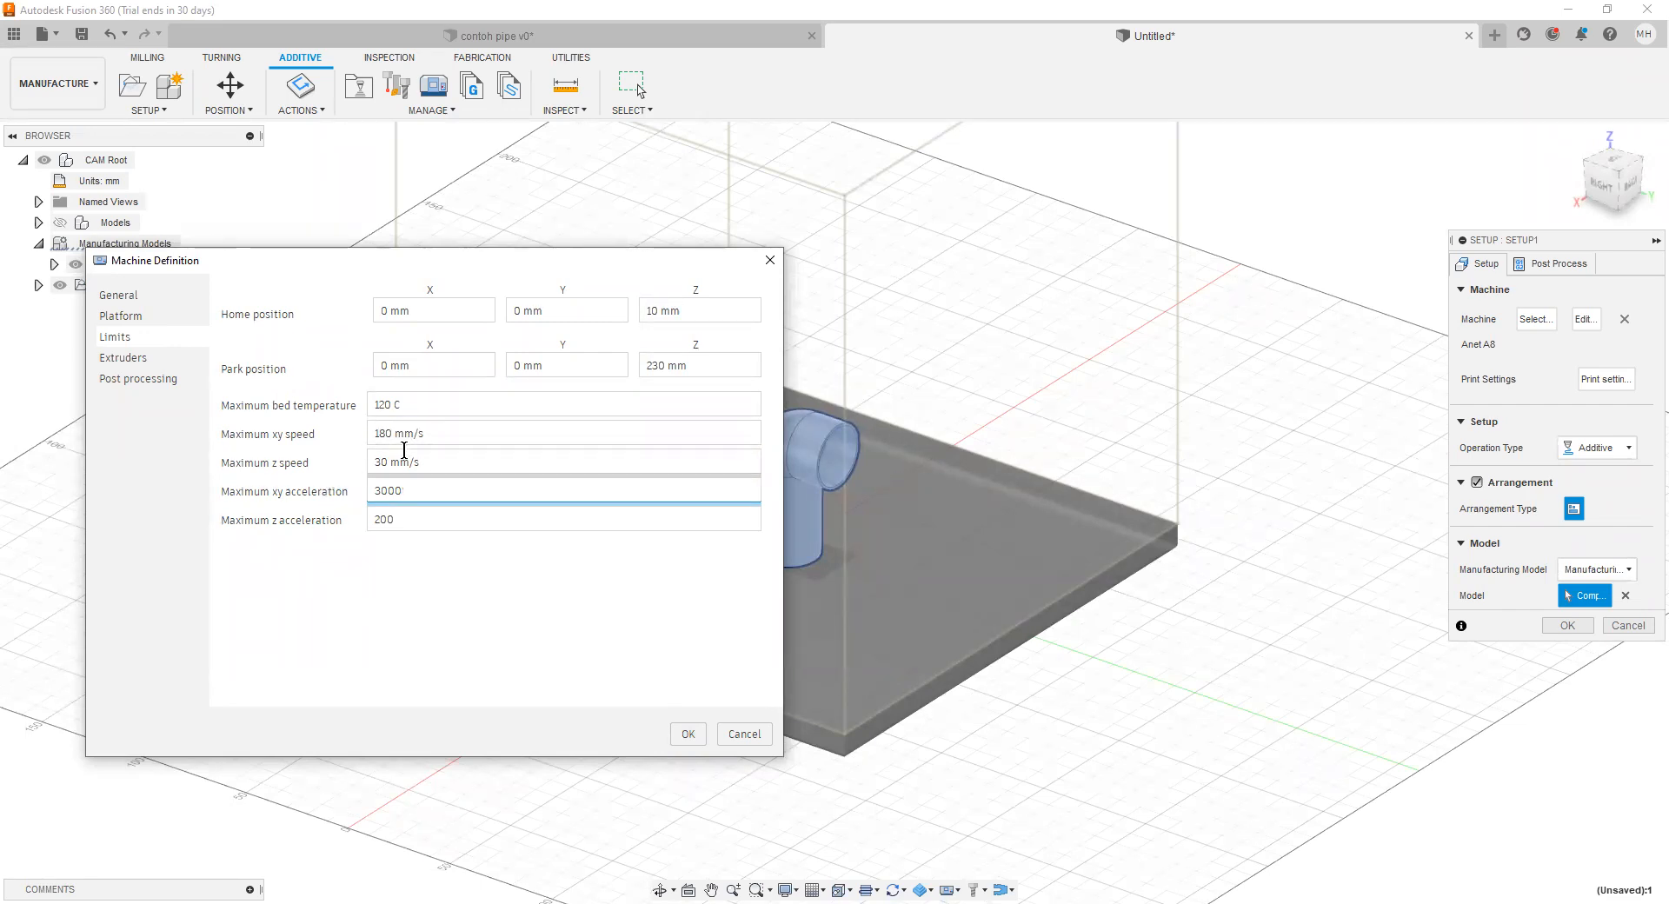
click(124, 357)
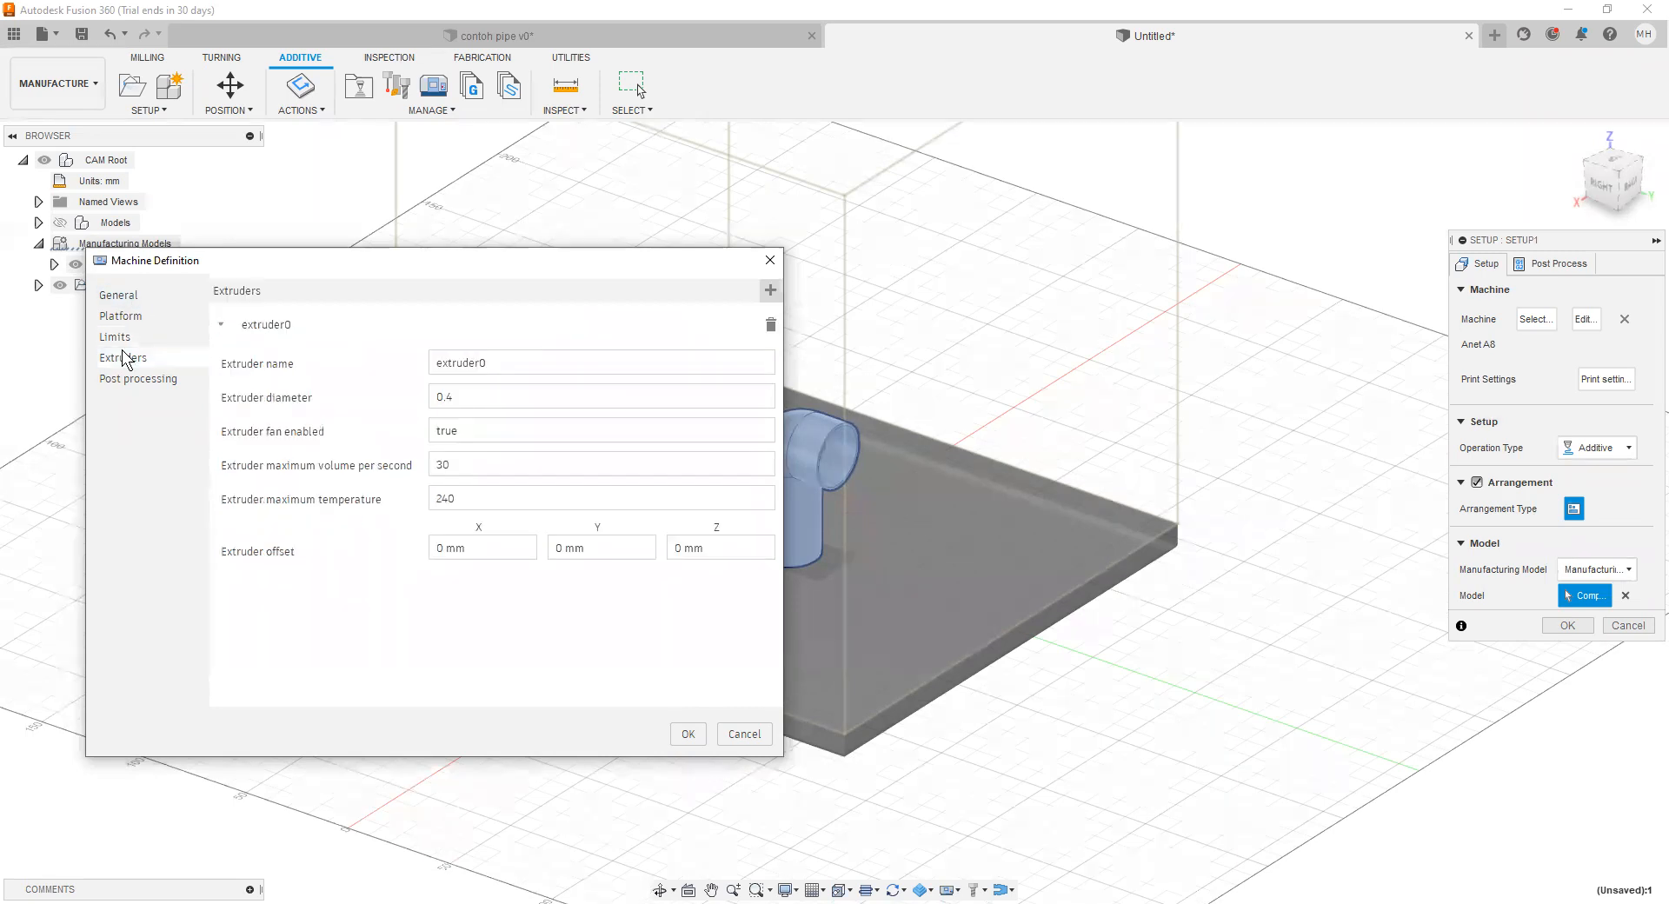
click(472, 401)
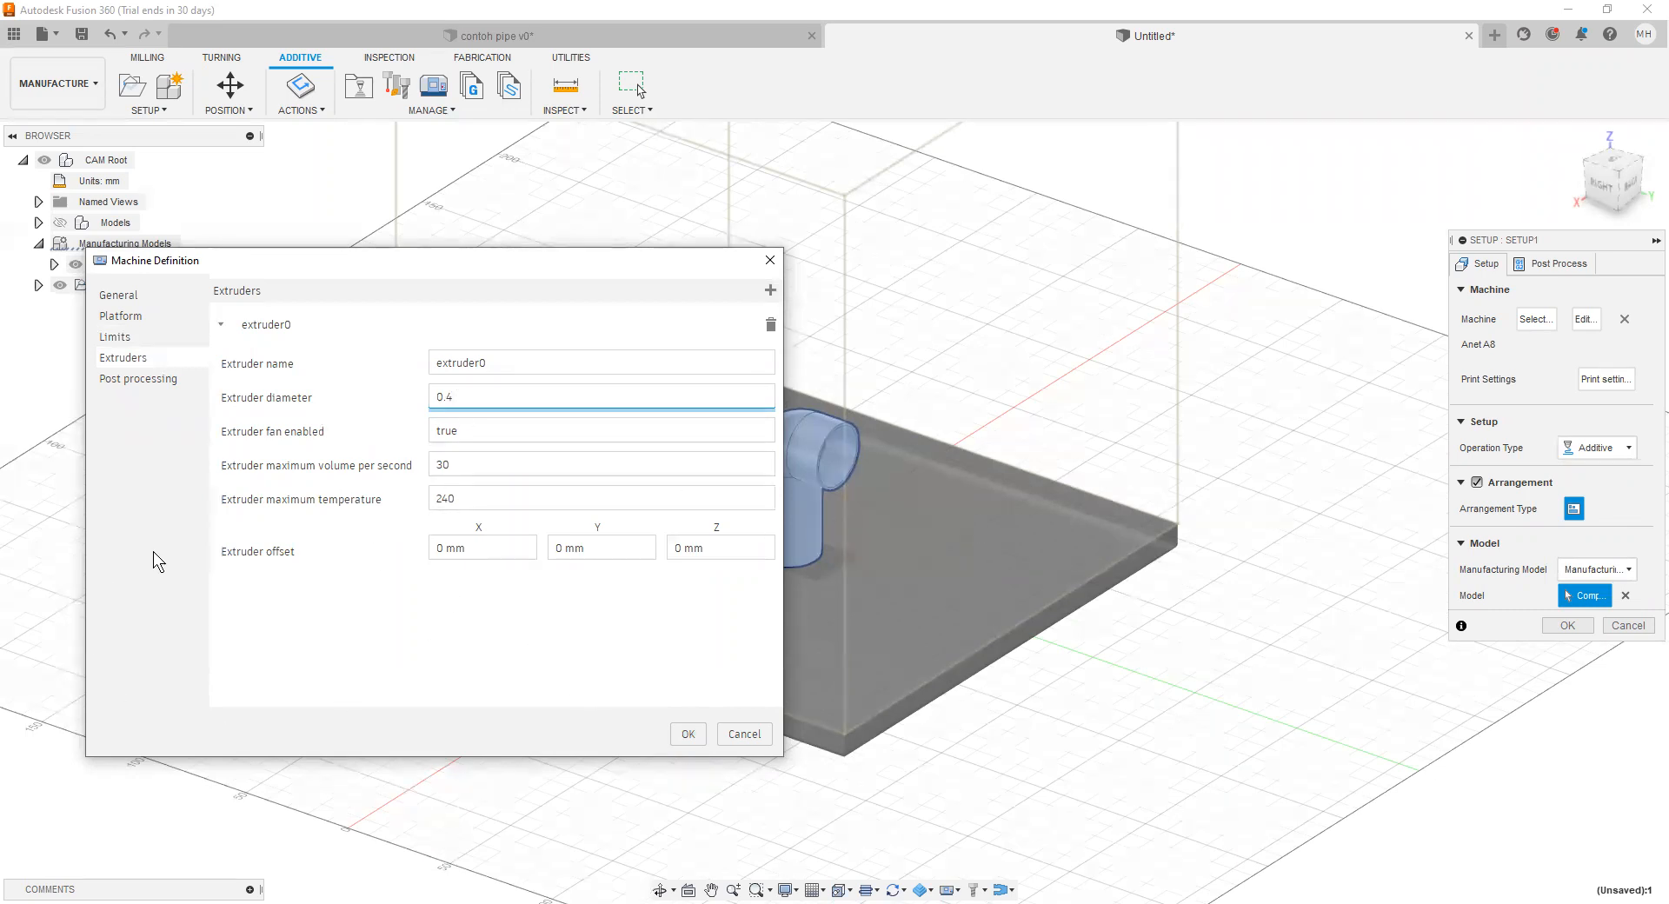
click(687, 735)
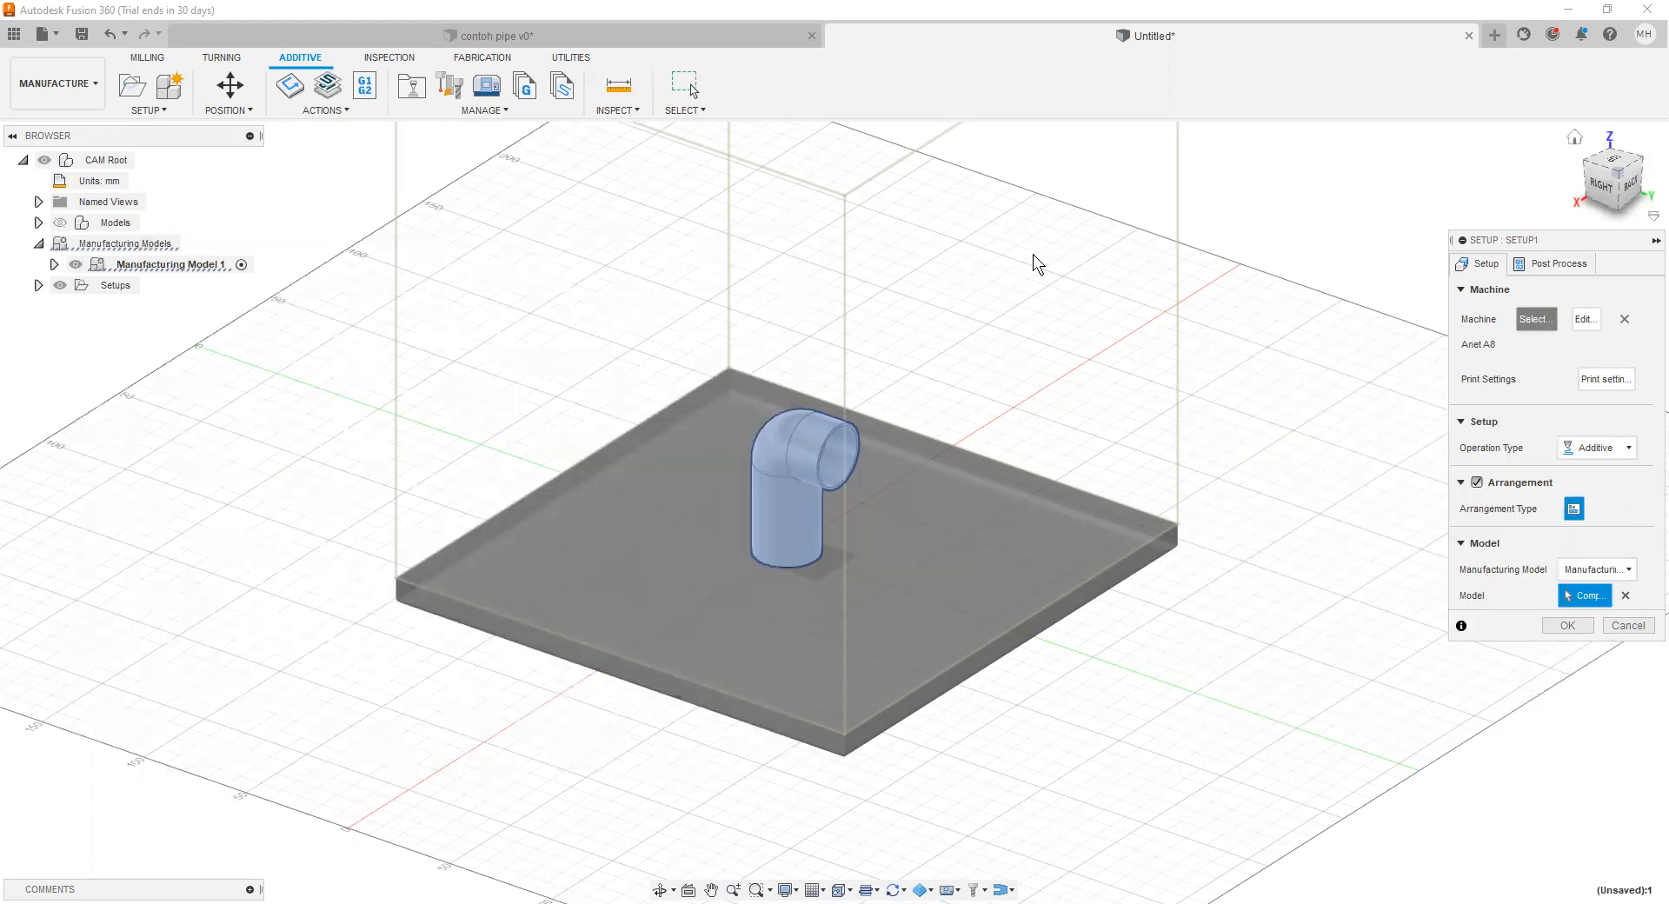
click(500, 344)
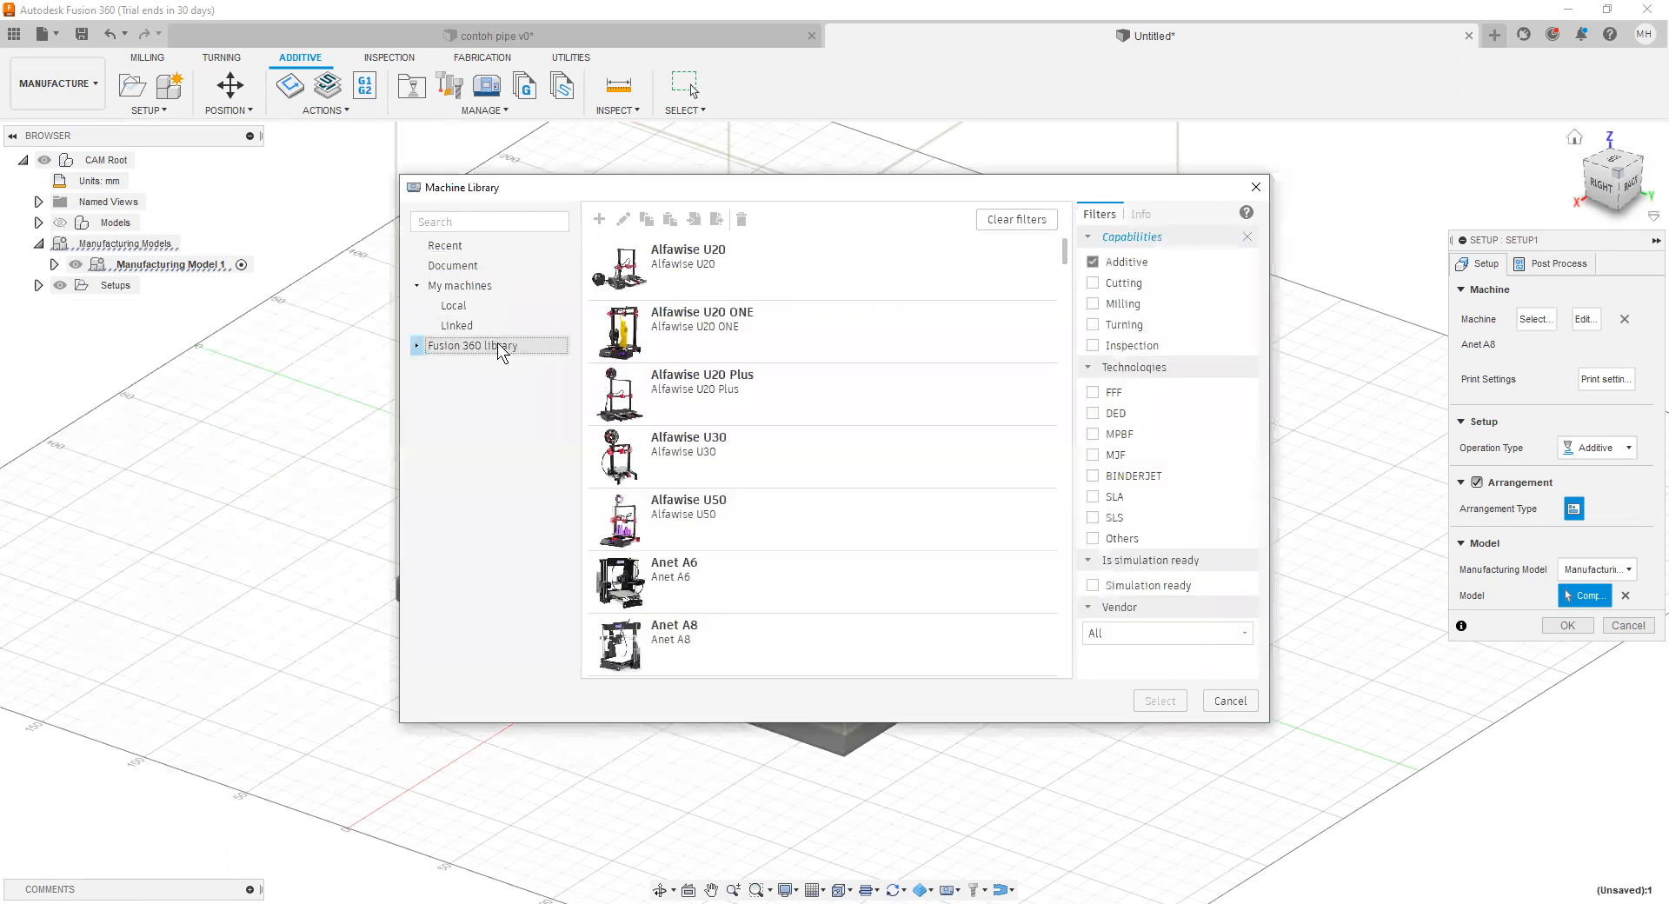
mouse_move(1064, 254)
mouse_down()
mouse_move(1062, 390)
mouse_move(1069, 264)
mouse_up()
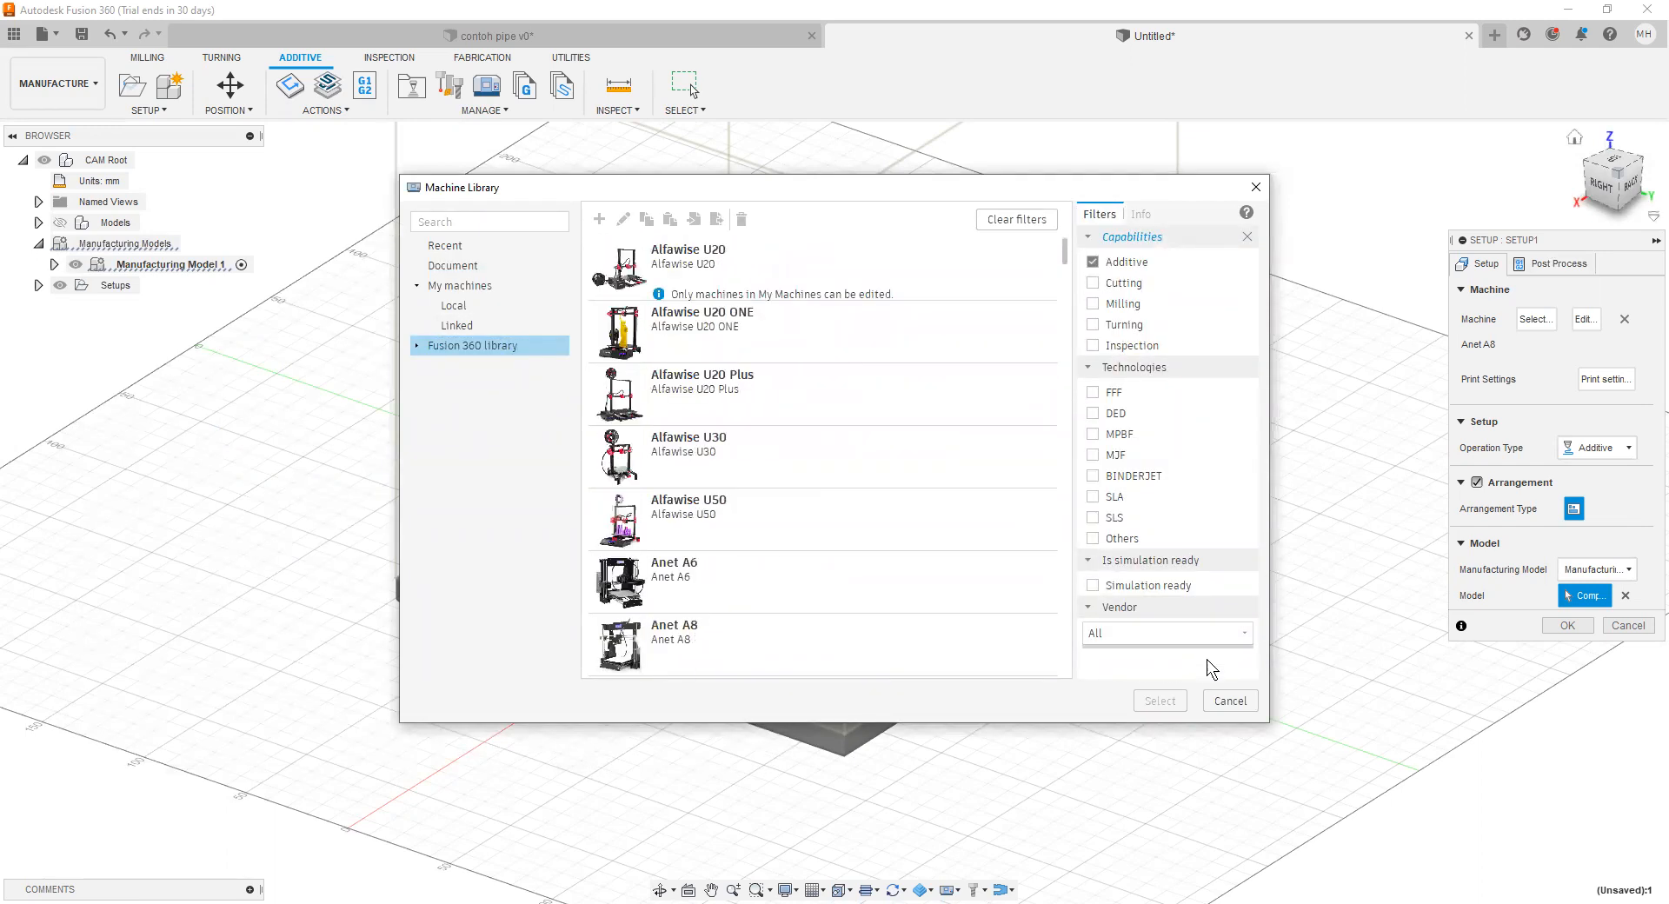
click(1231, 702)
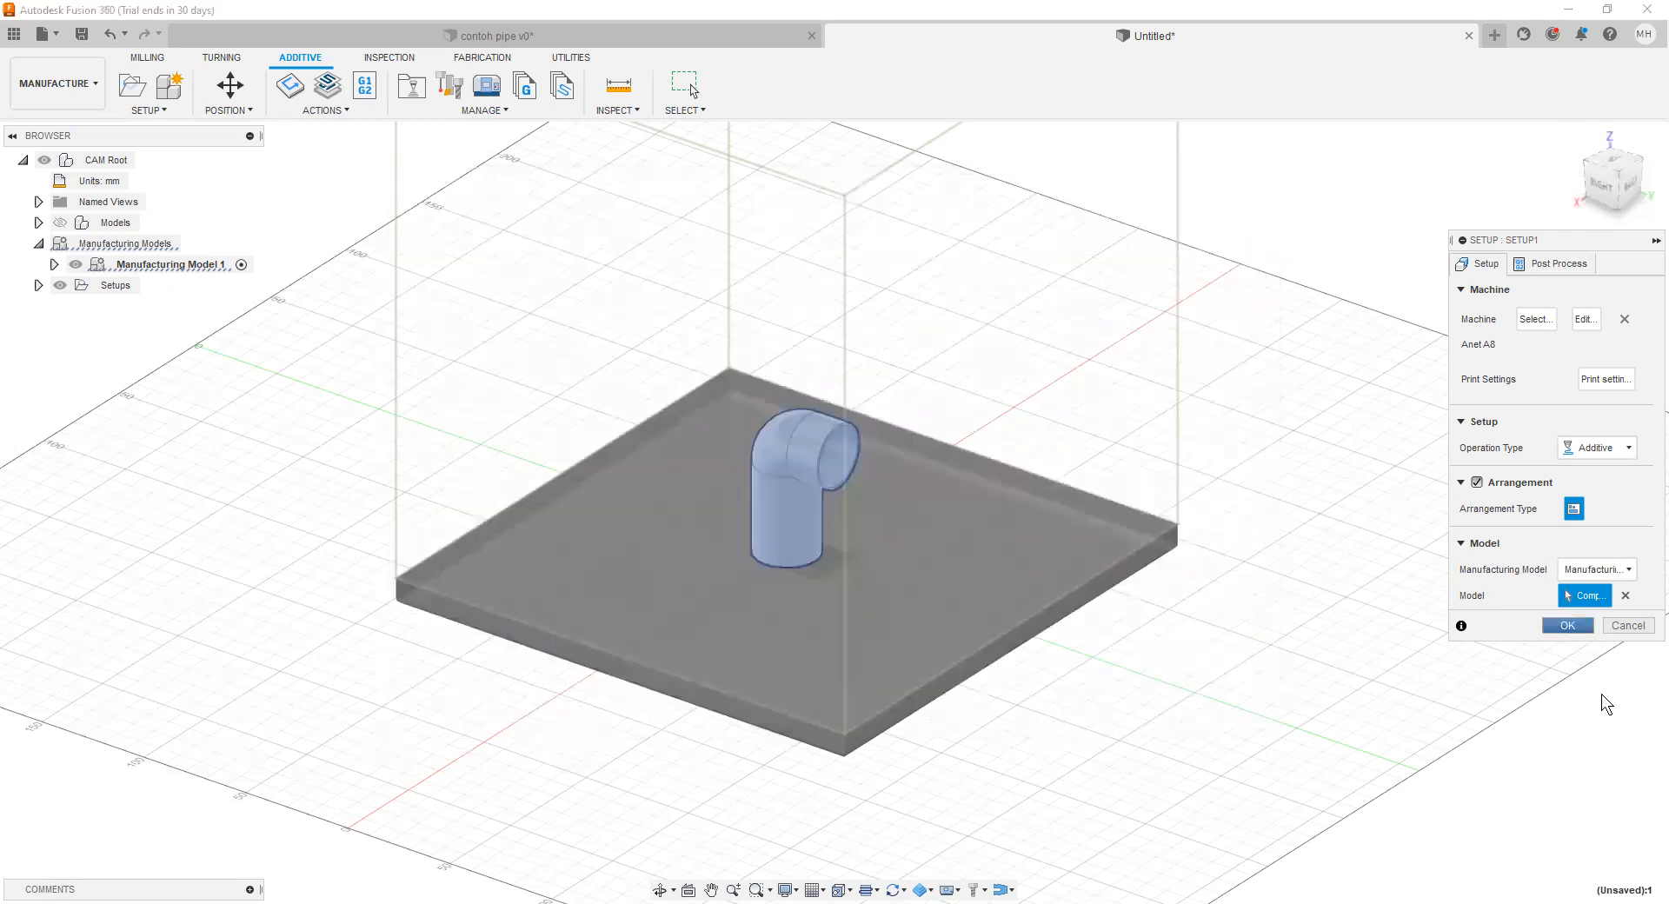
Step: Filter the print settings to FFF technology, assign the ABS 1.75mm setting and finish the setup
click(1606, 379)
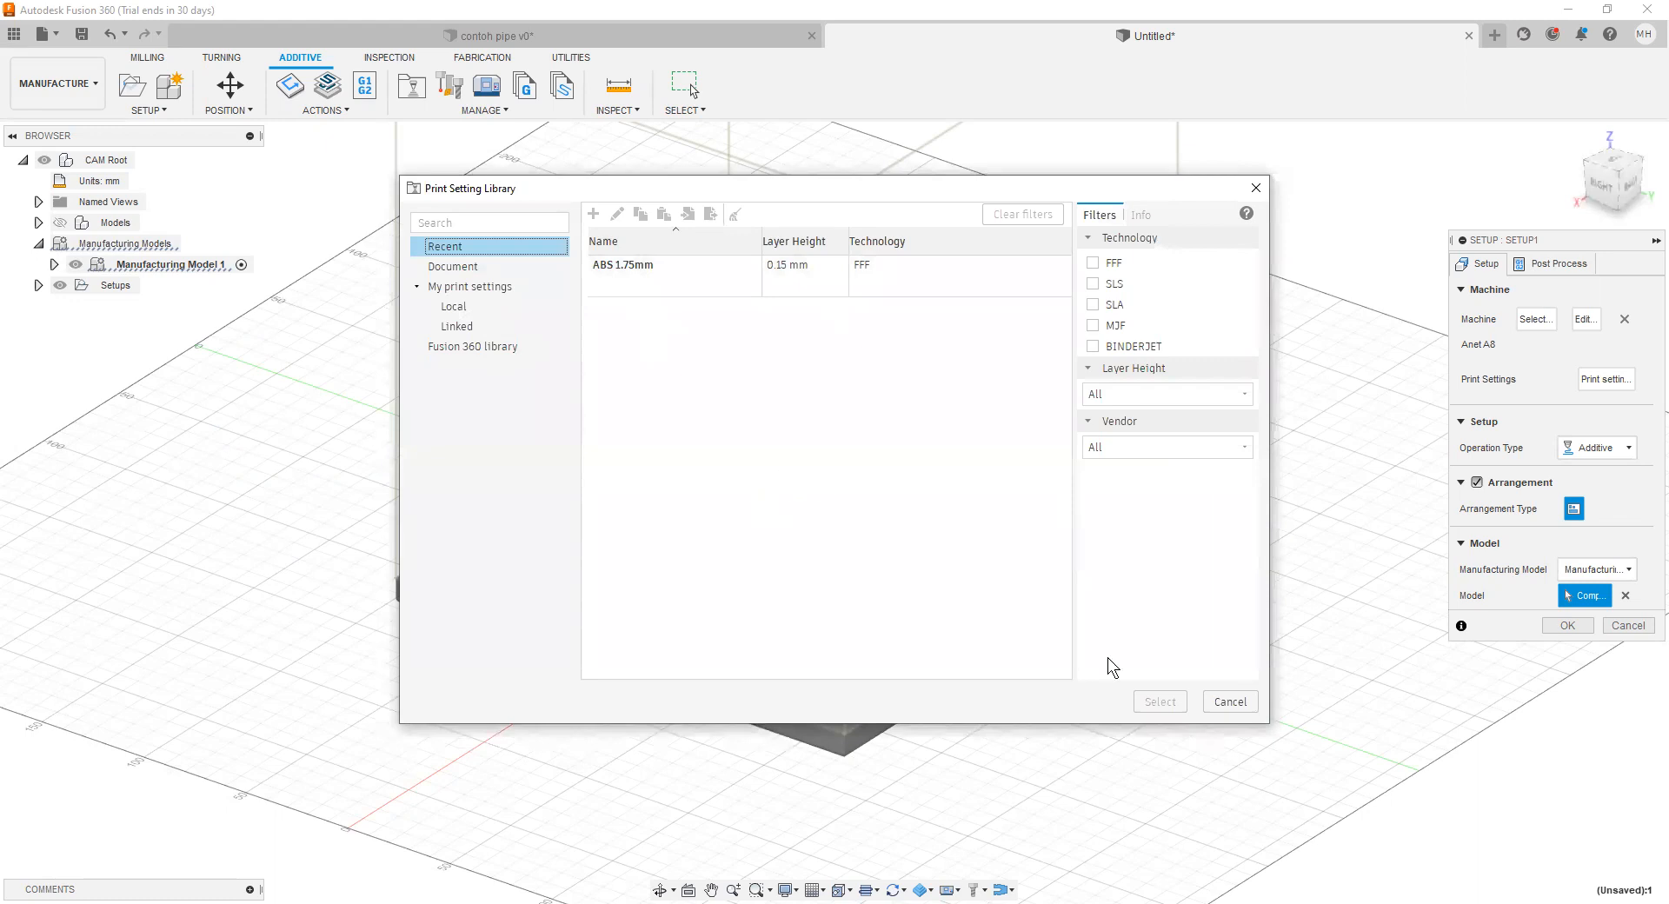
click(1092, 262)
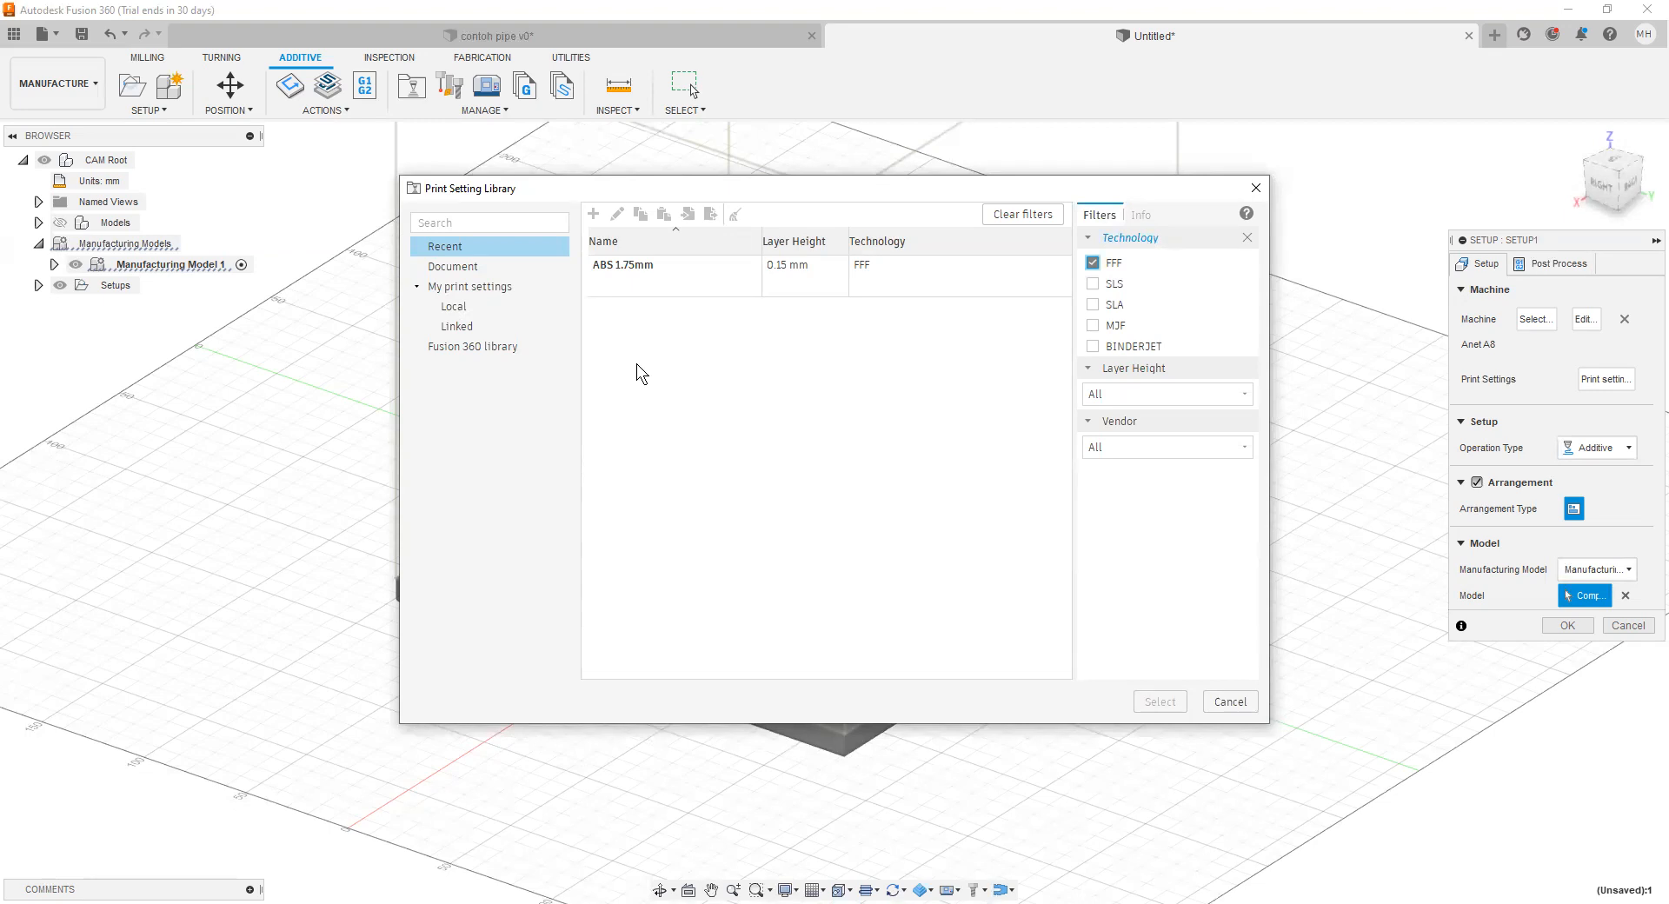
click(637, 277)
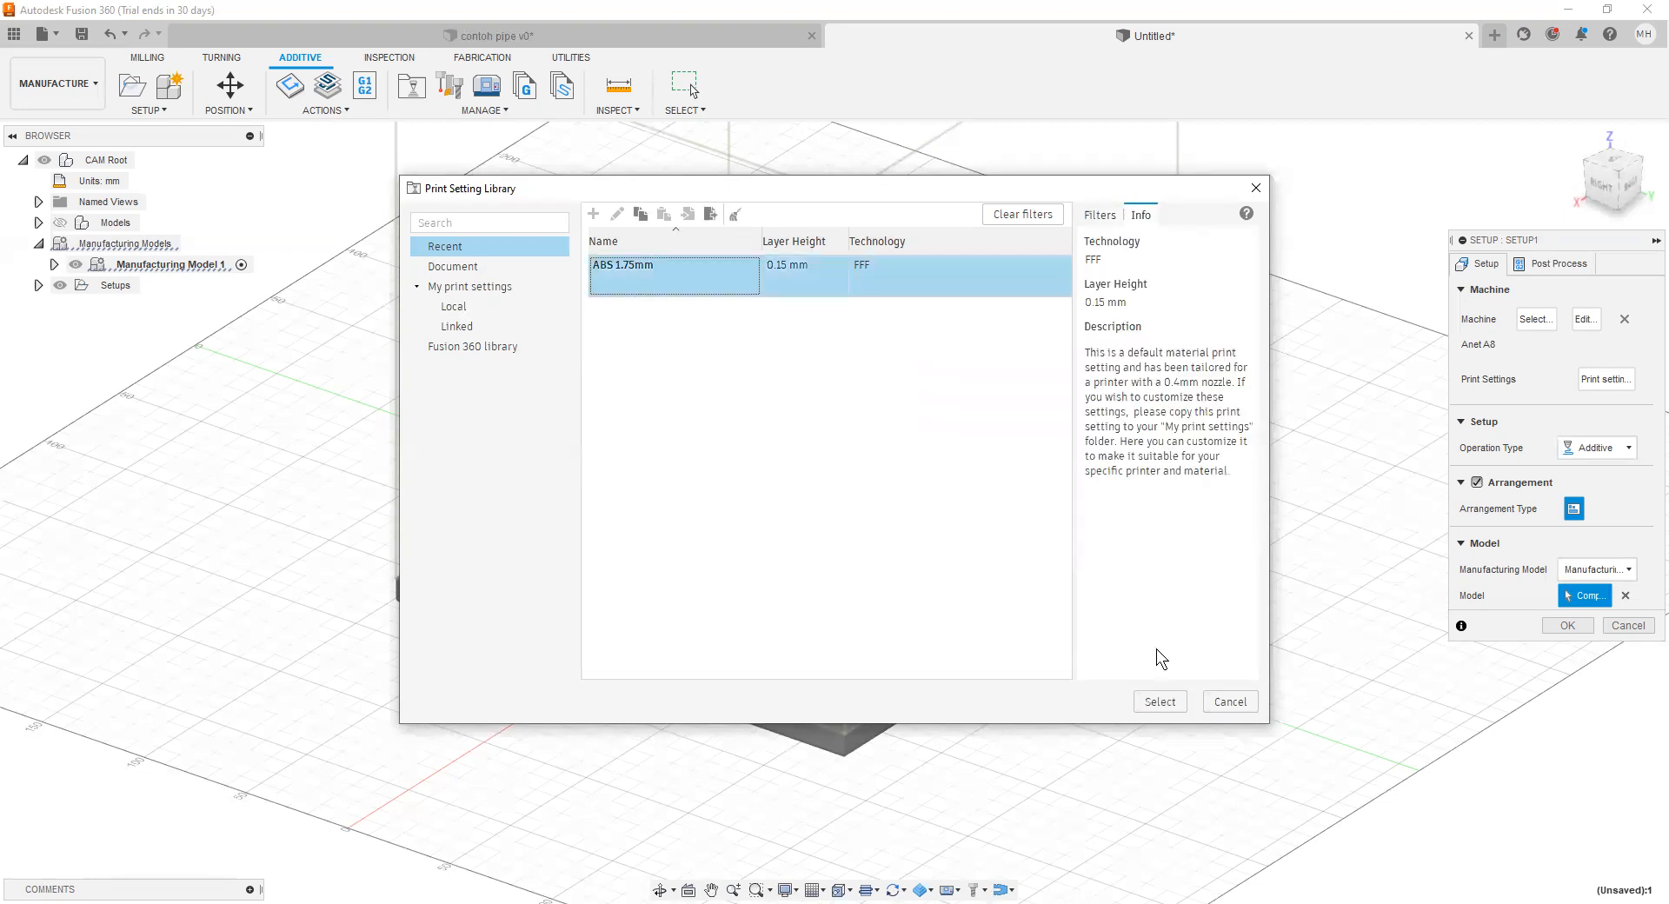
click(1165, 708)
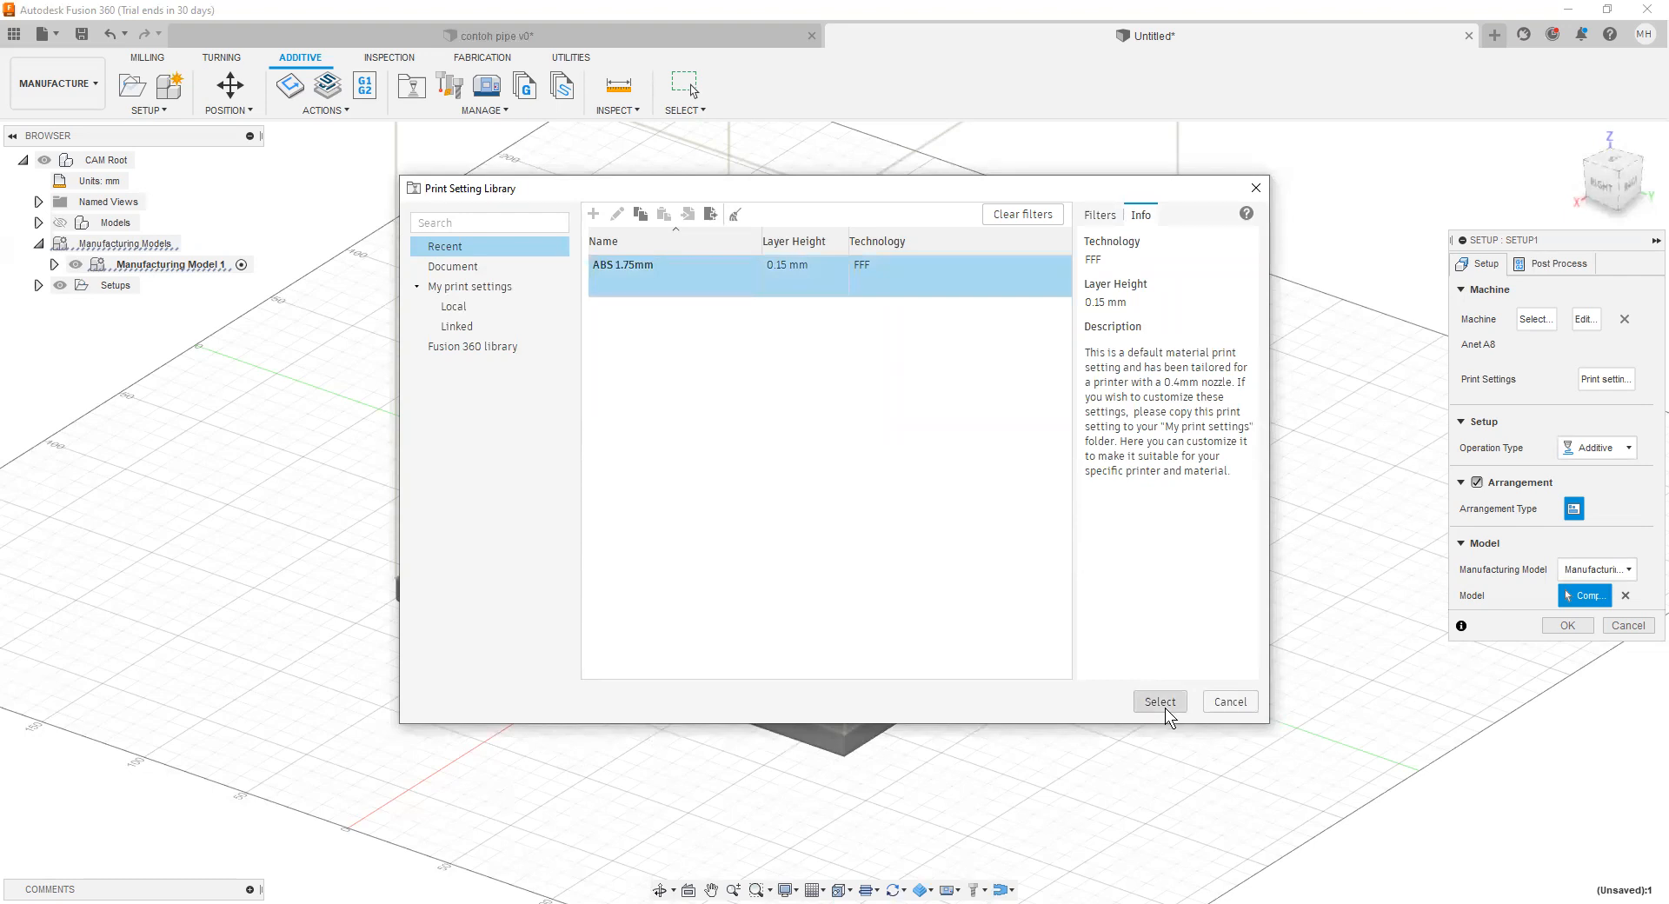
click(1165, 706)
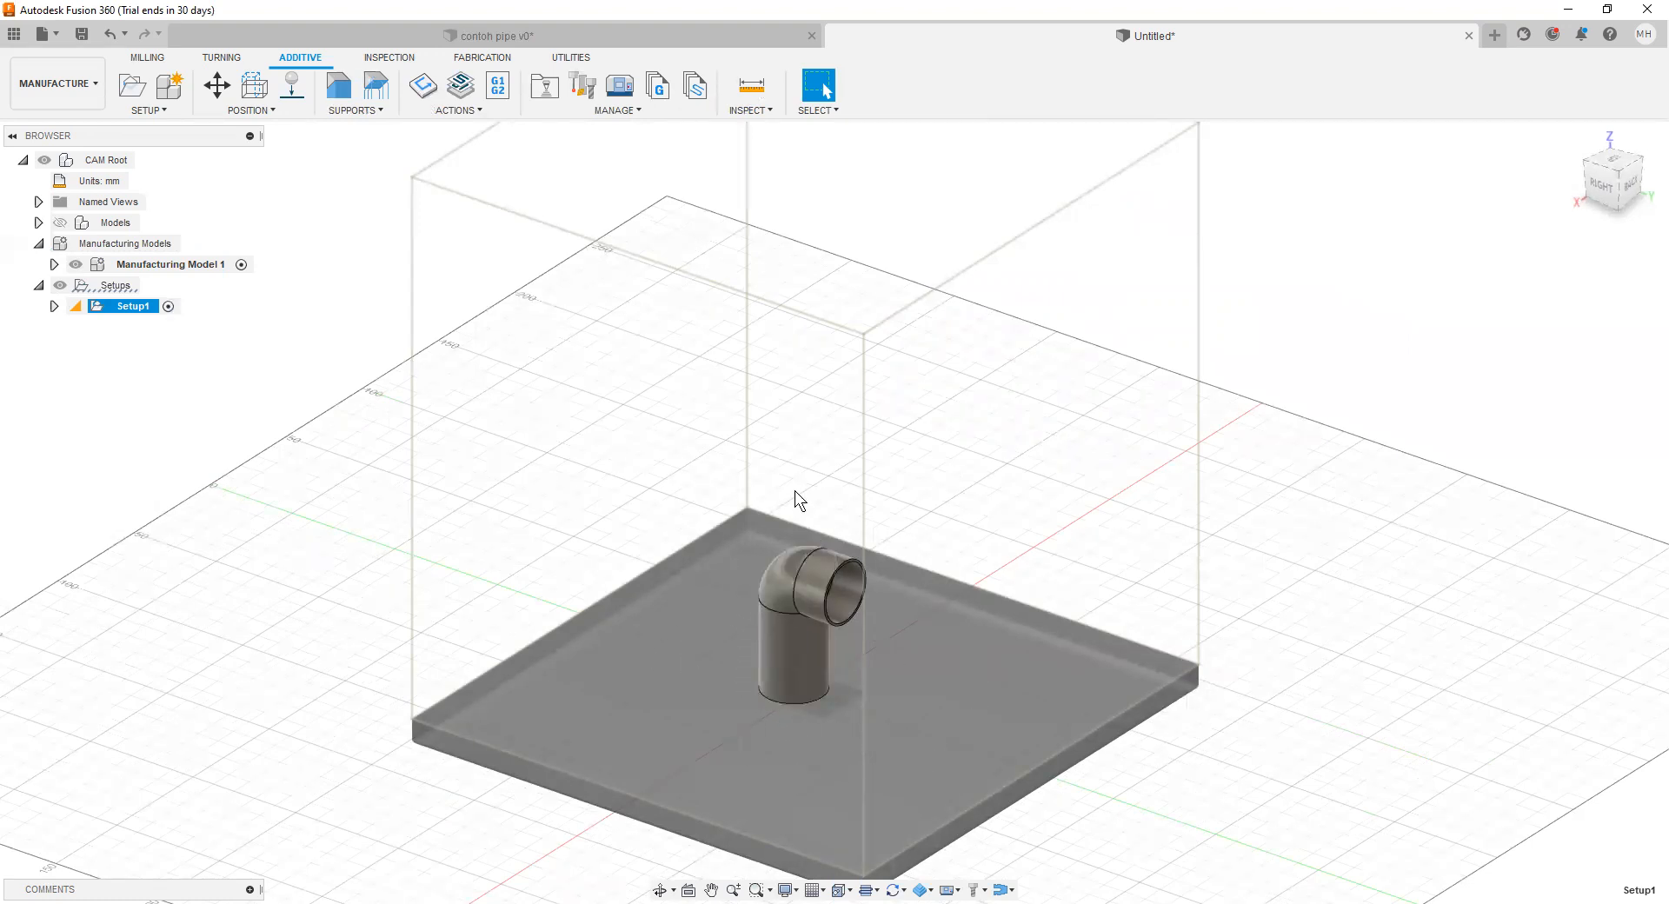
Step: Add a solid volume support to the pipe elbow body with the default overhang angle and distances to the part
scroll(837, 704, up, 4)
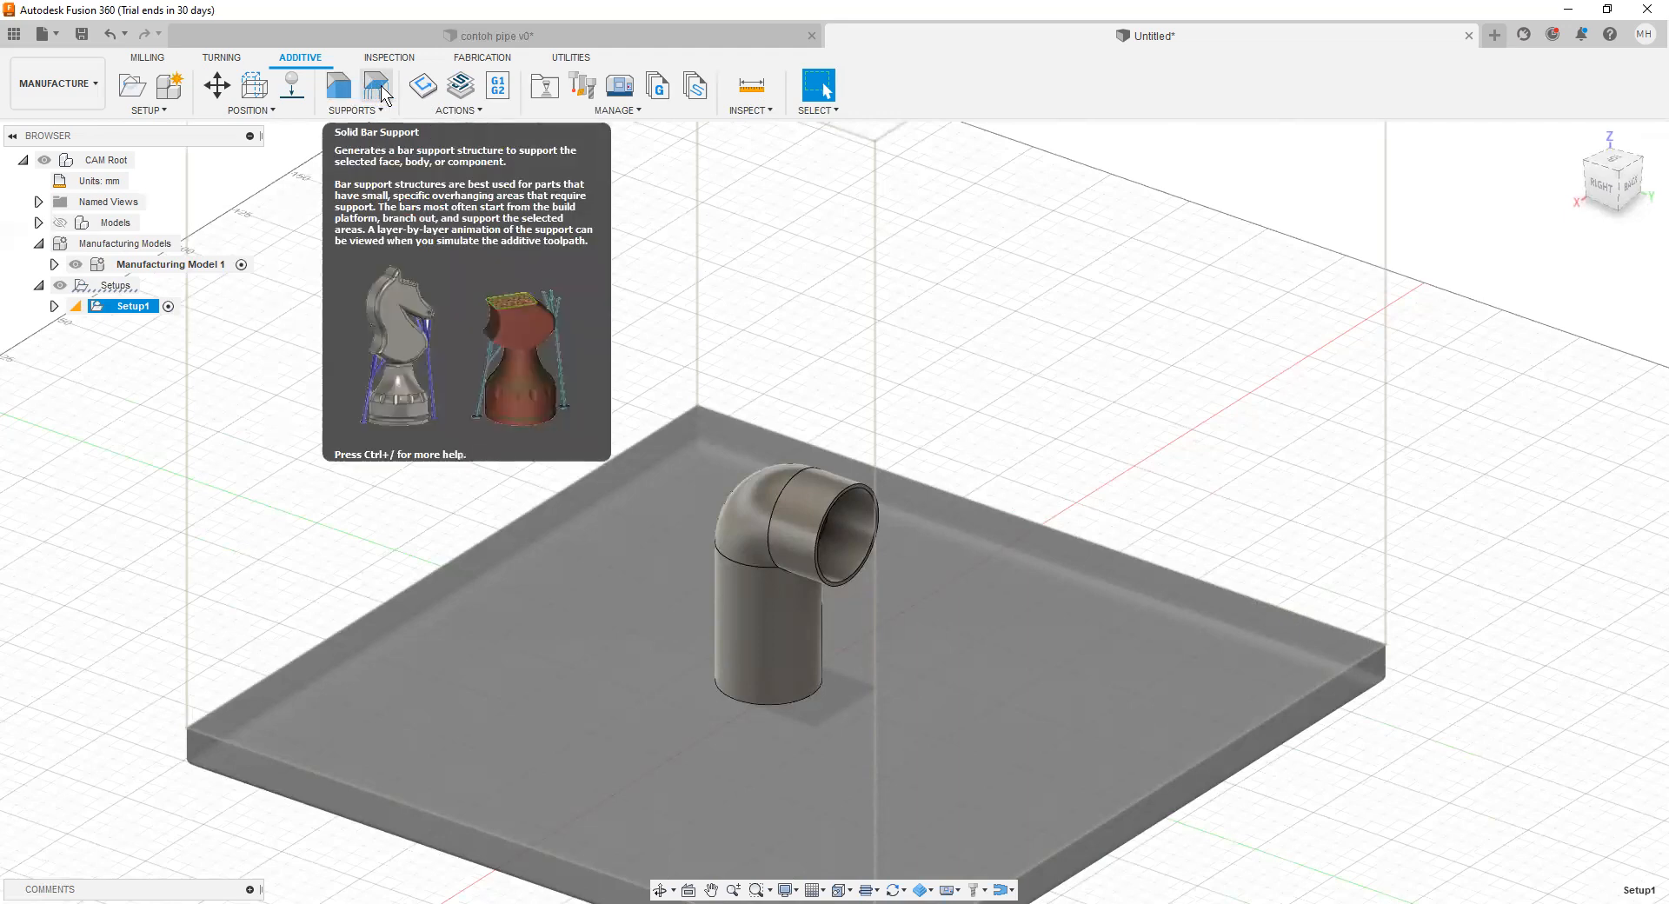
click(339, 94)
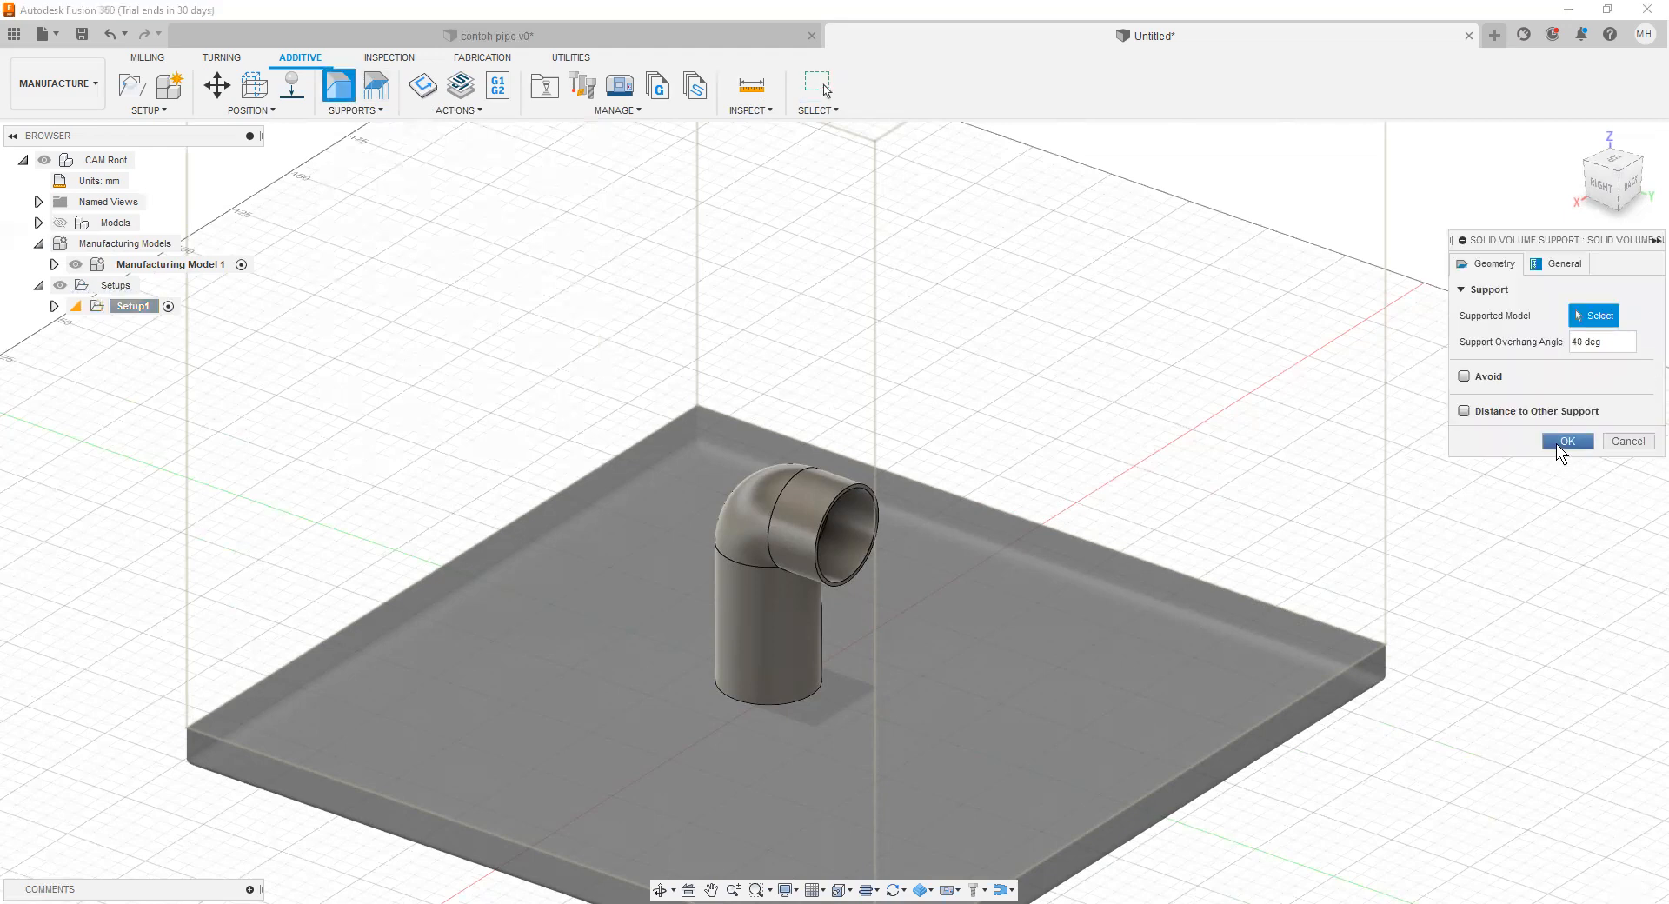
click(1566, 269)
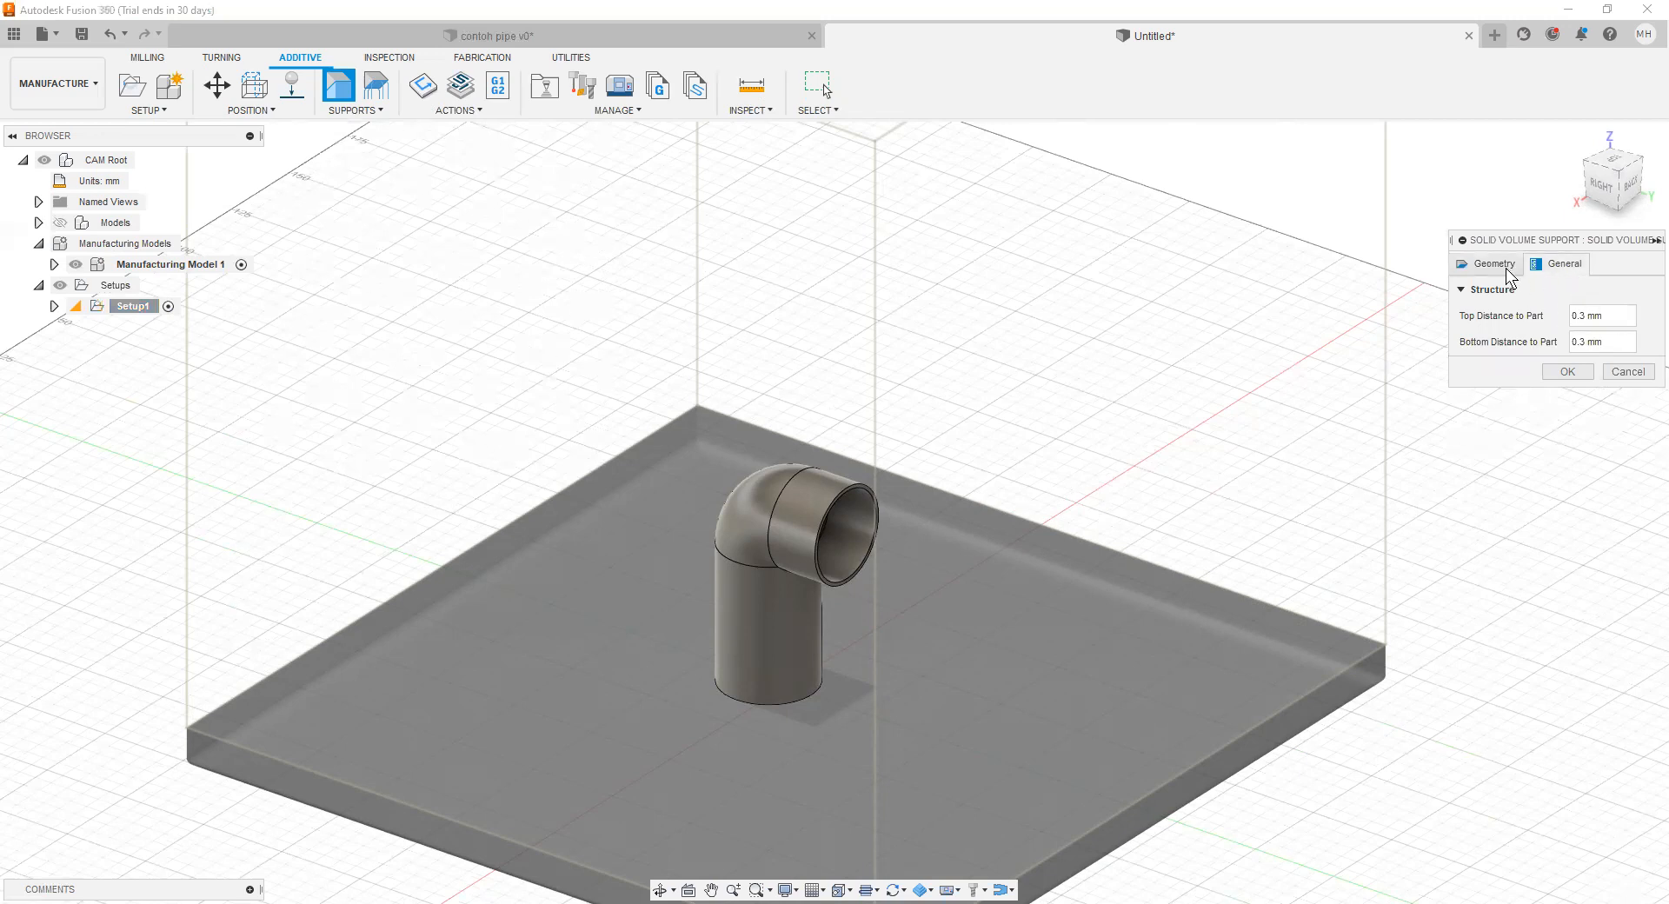
click(1557, 371)
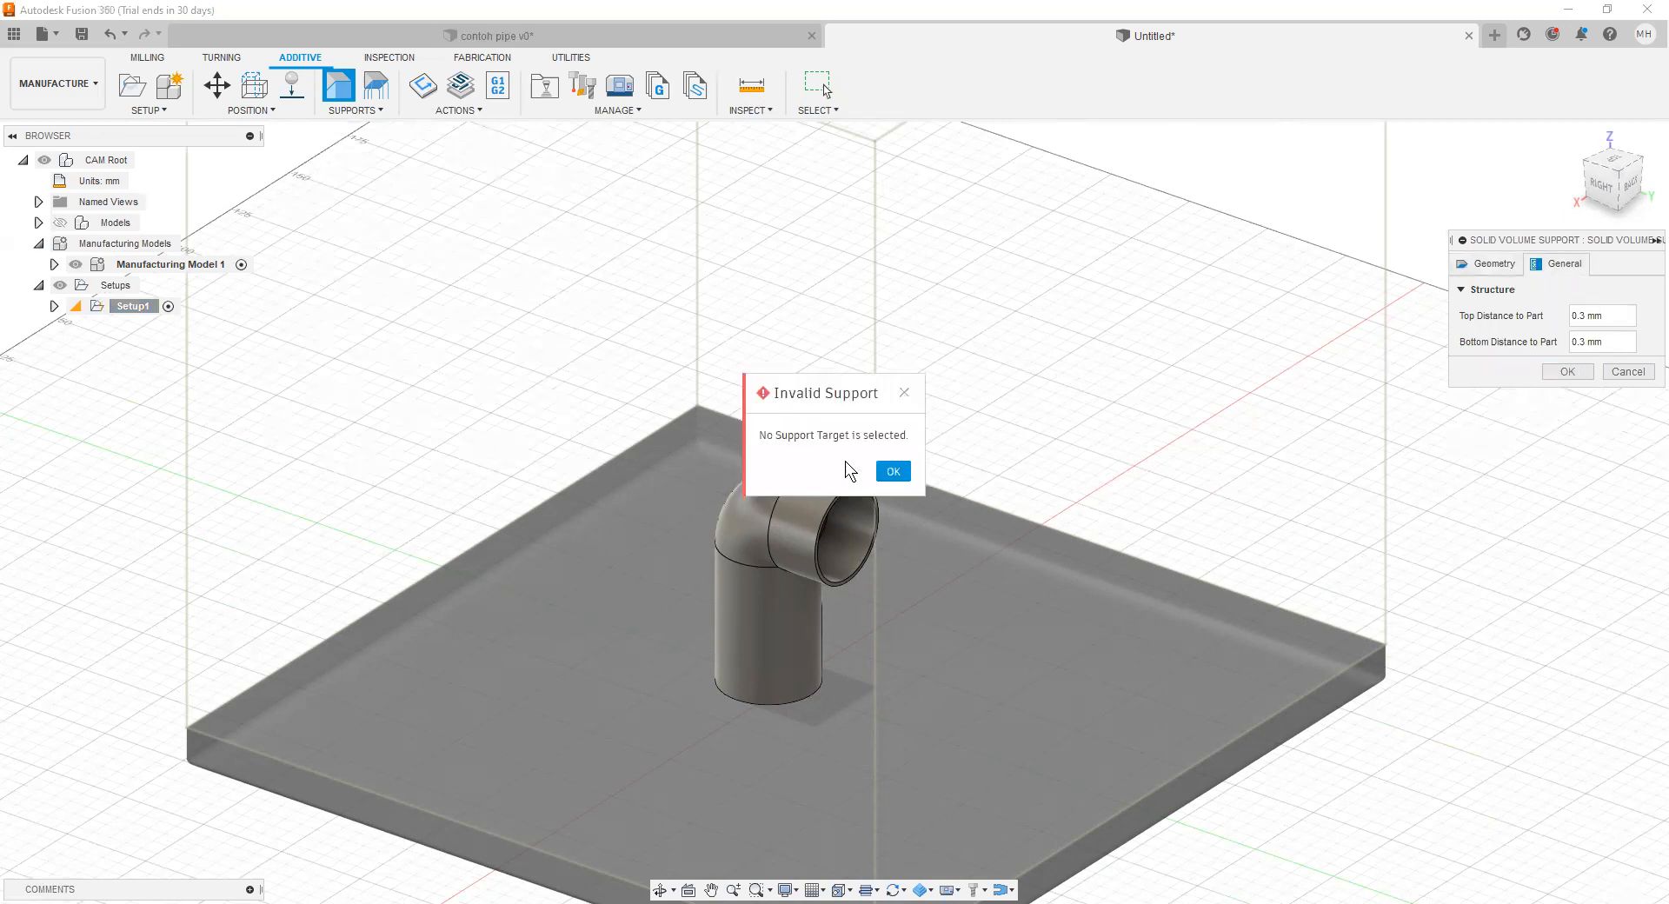
click(894, 471)
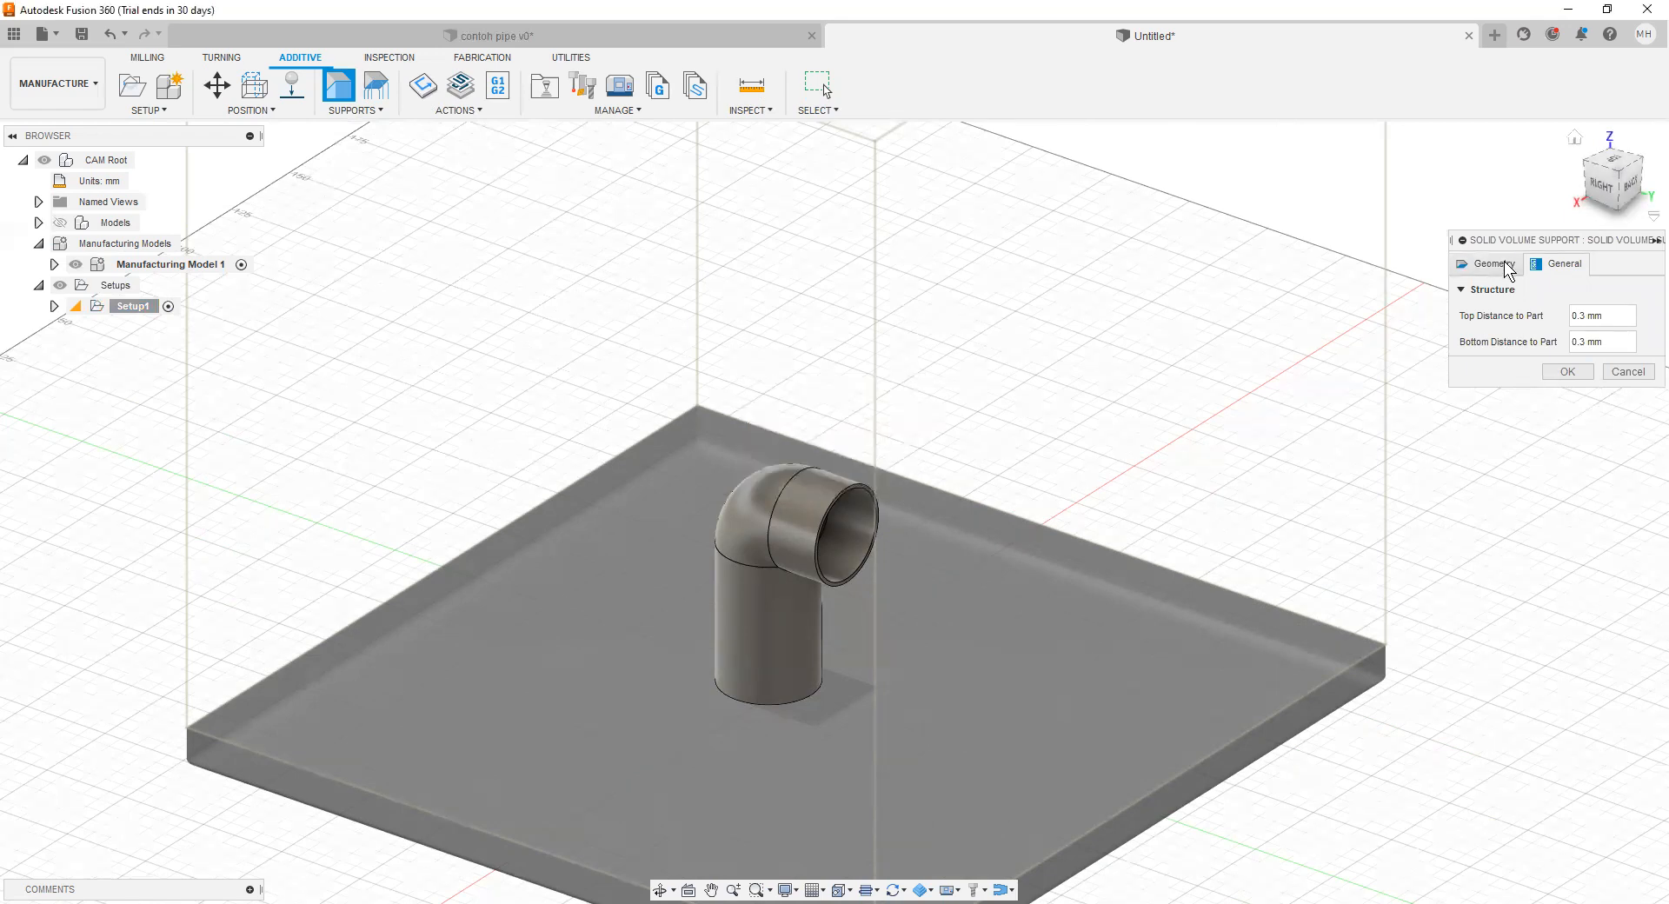
click(1508, 269)
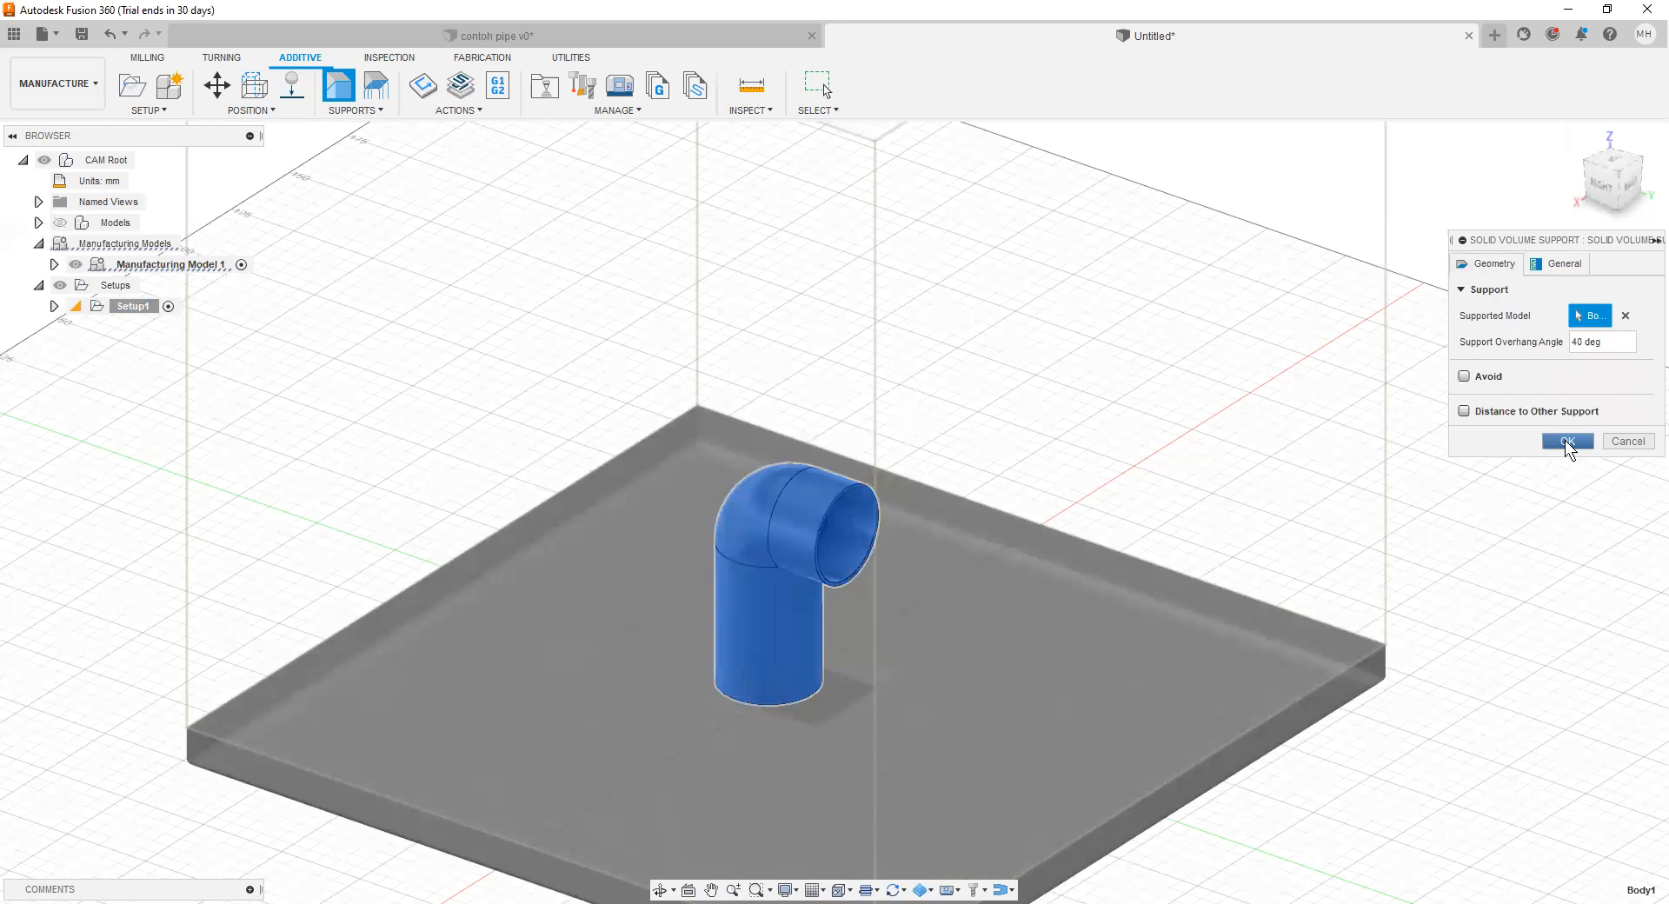
key(Return)
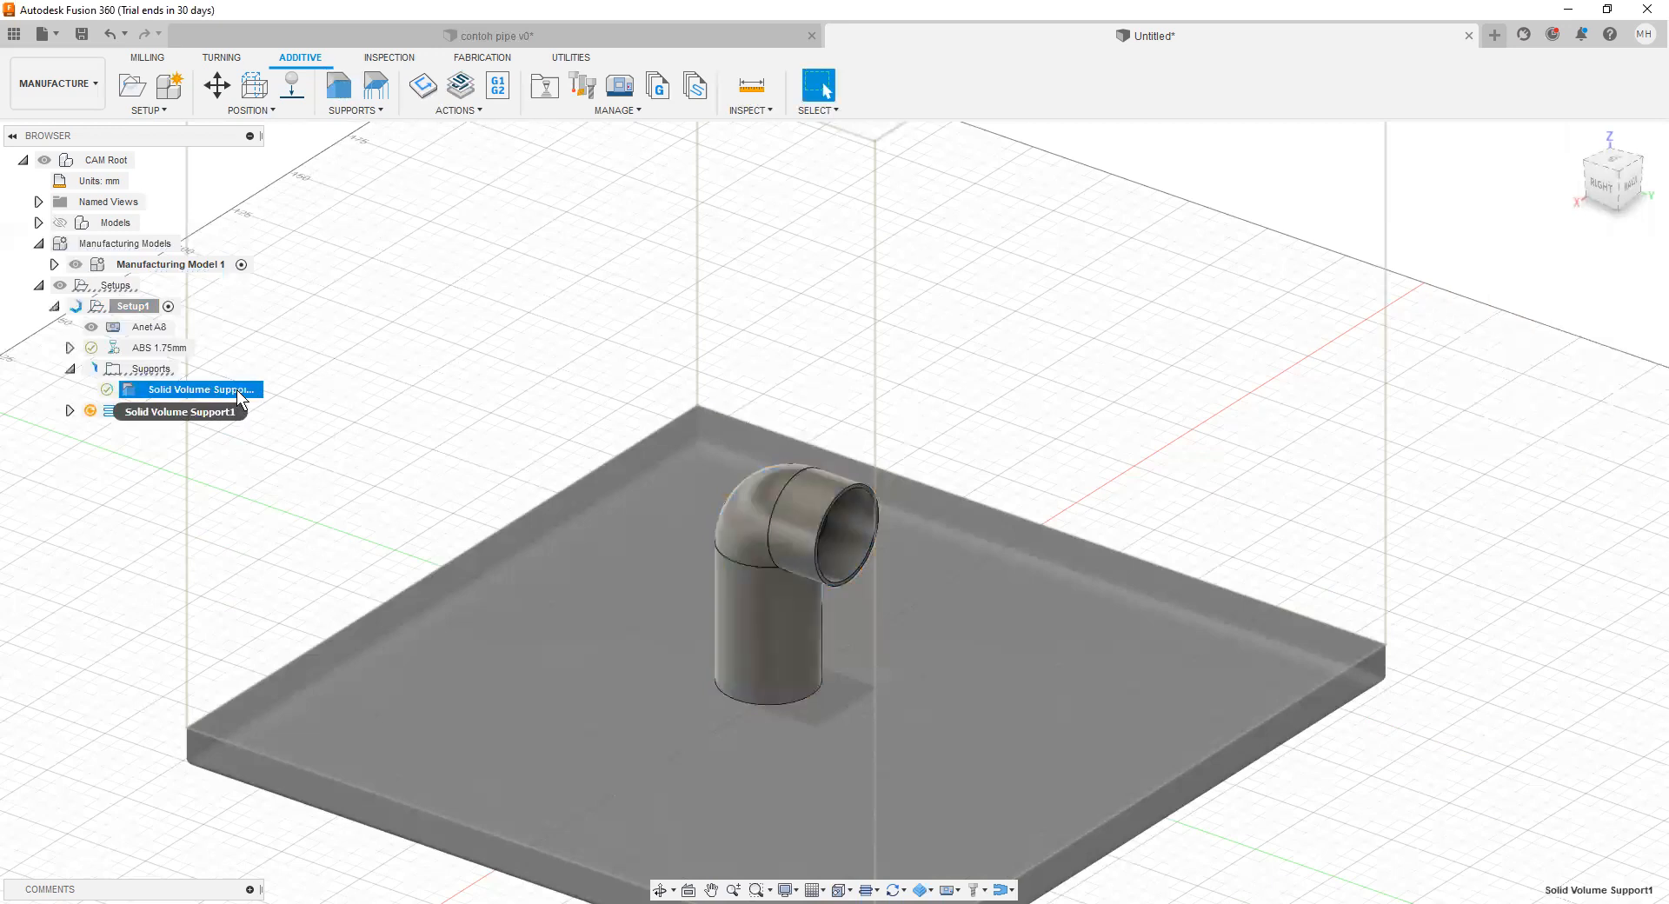
Step: Run Generate on the selected solid volume support in the additive setup
click(428, 98)
click(978, 486)
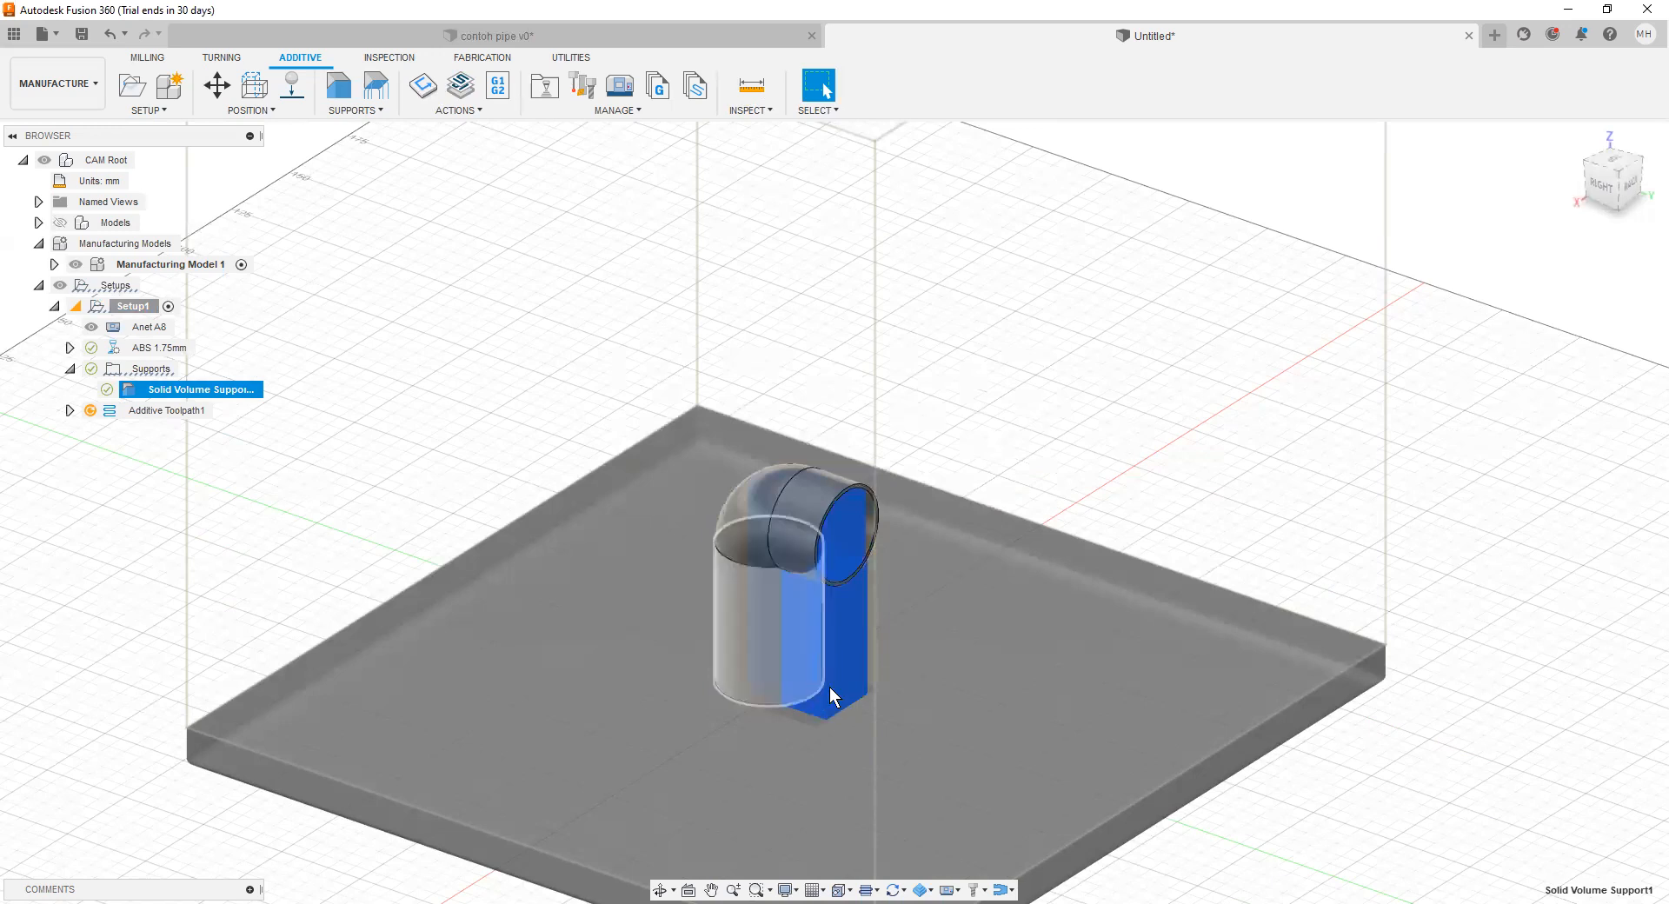
Step: Generate the additive toolpath for the Anet A8 setup and open its toolpath simulation
click(460, 87)
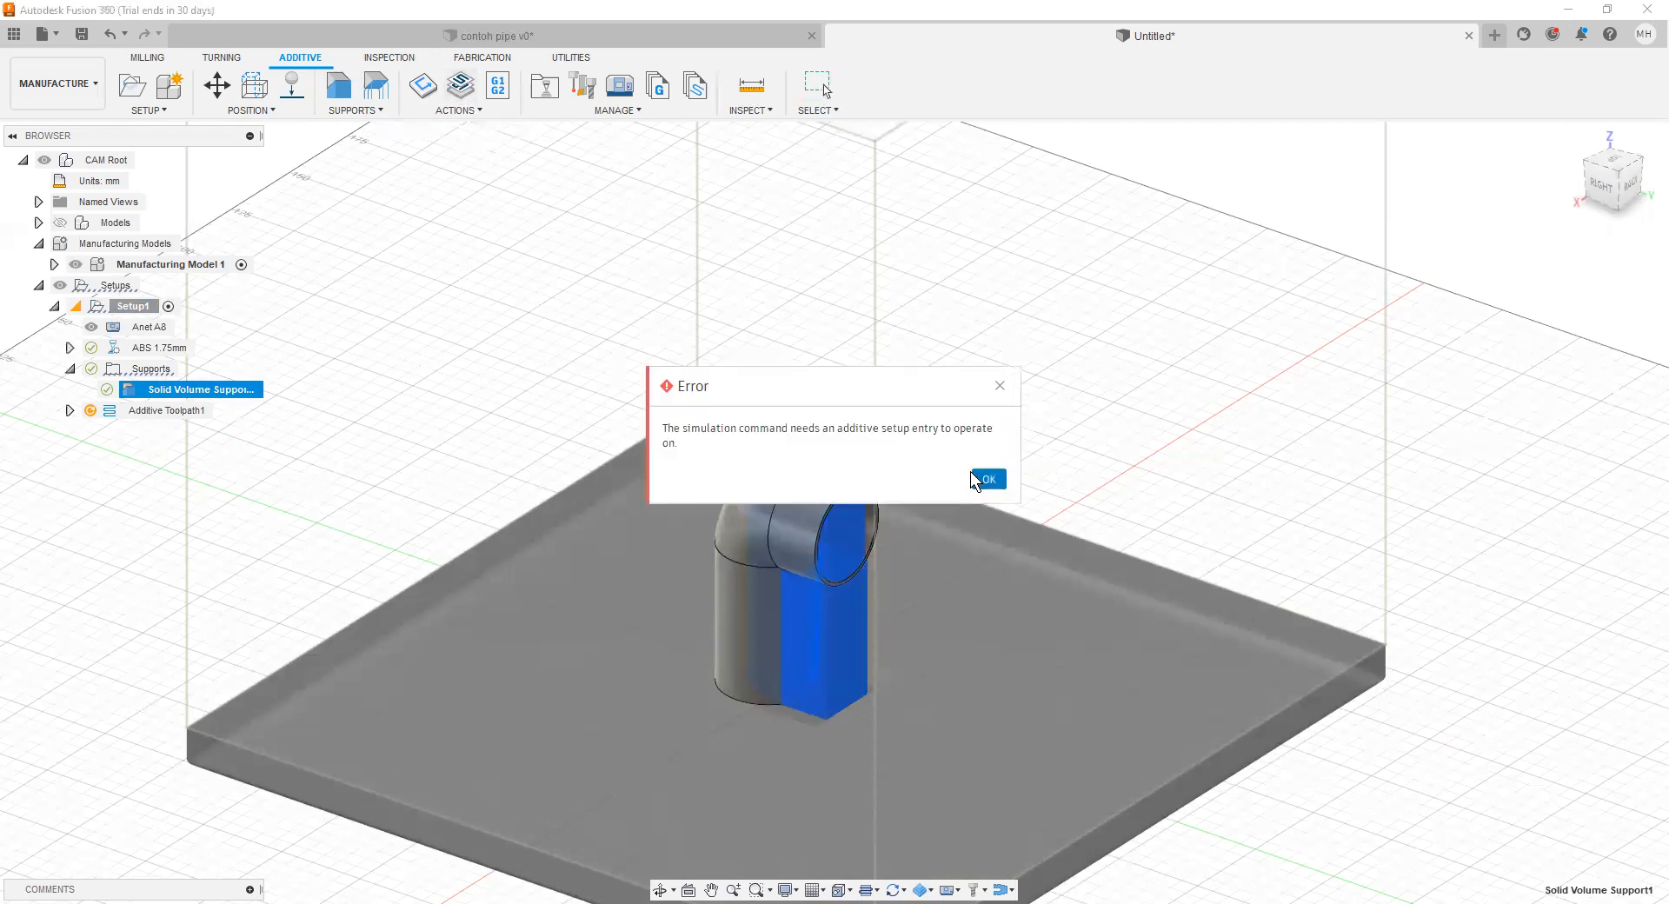
click(986, 529)
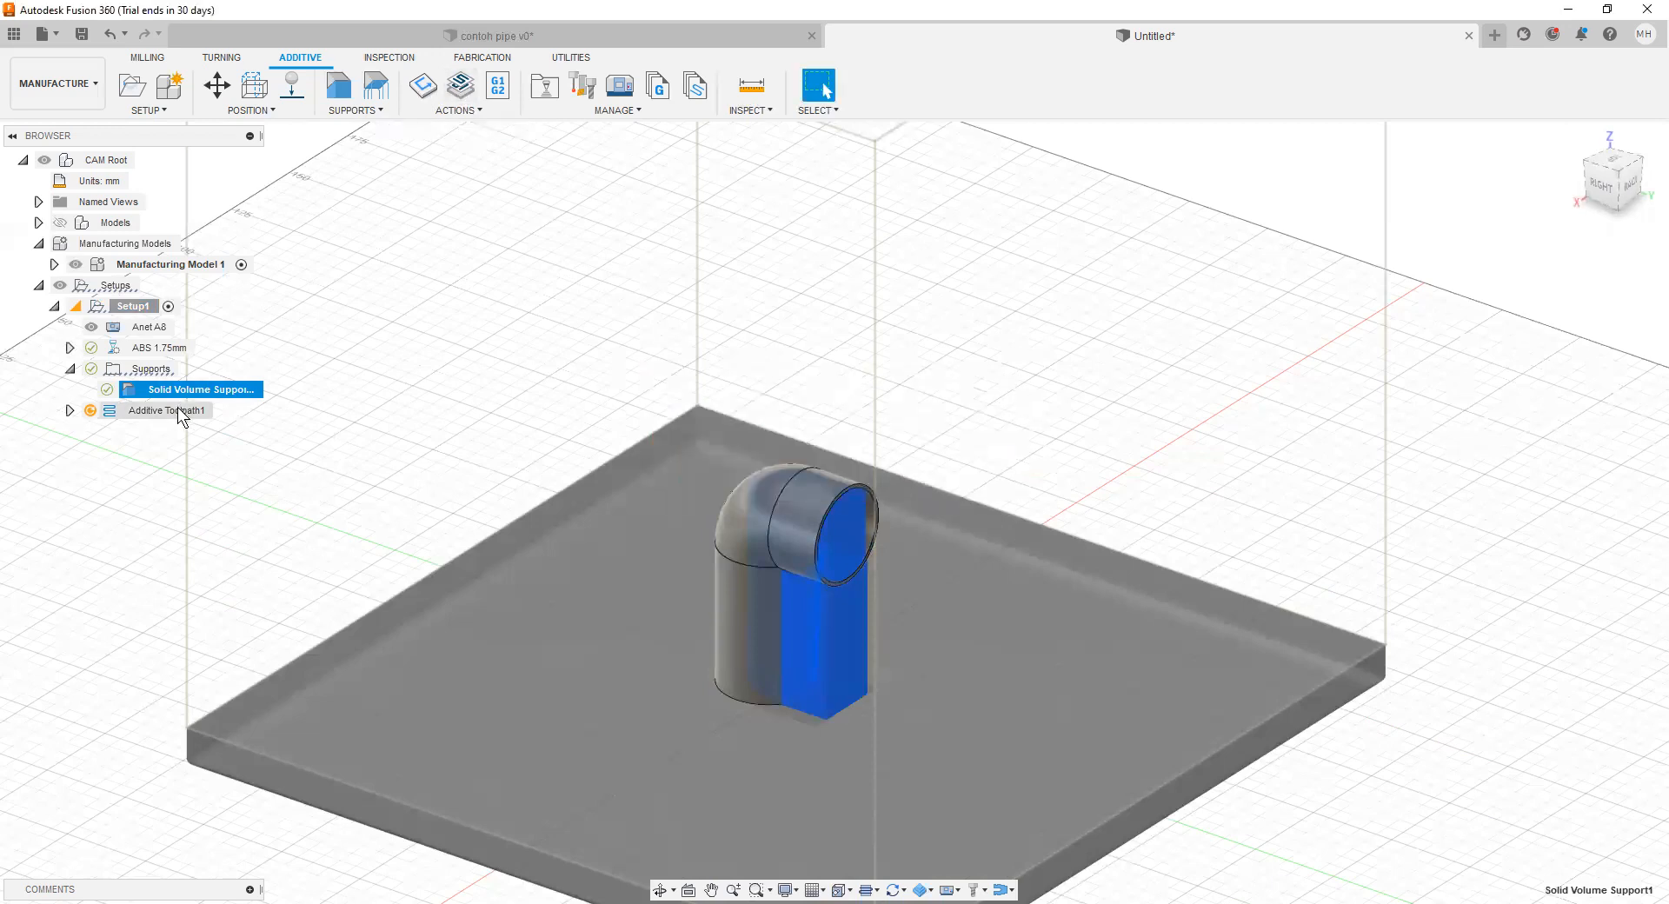
right_click(180, 414)
click(252, 421)
right_click(184, 410)
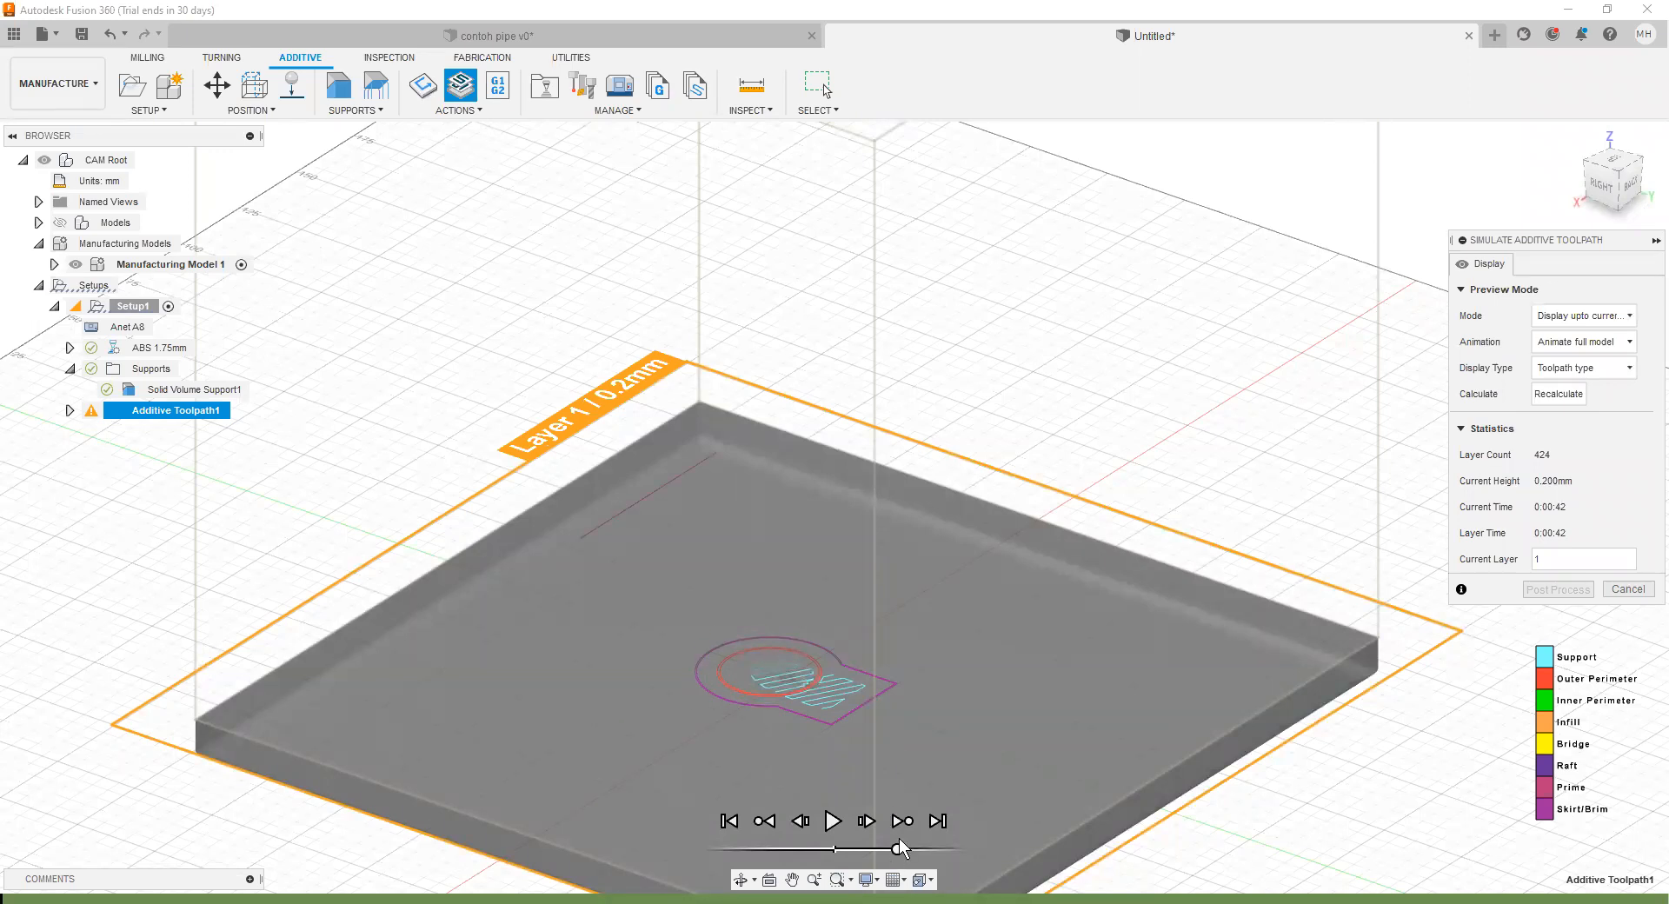
Step: Play the toolpath simulation at increased speed, raise the speed to maximum and skip to the end of the print
drag(899, 849, 929, 848)
click(835, 820)
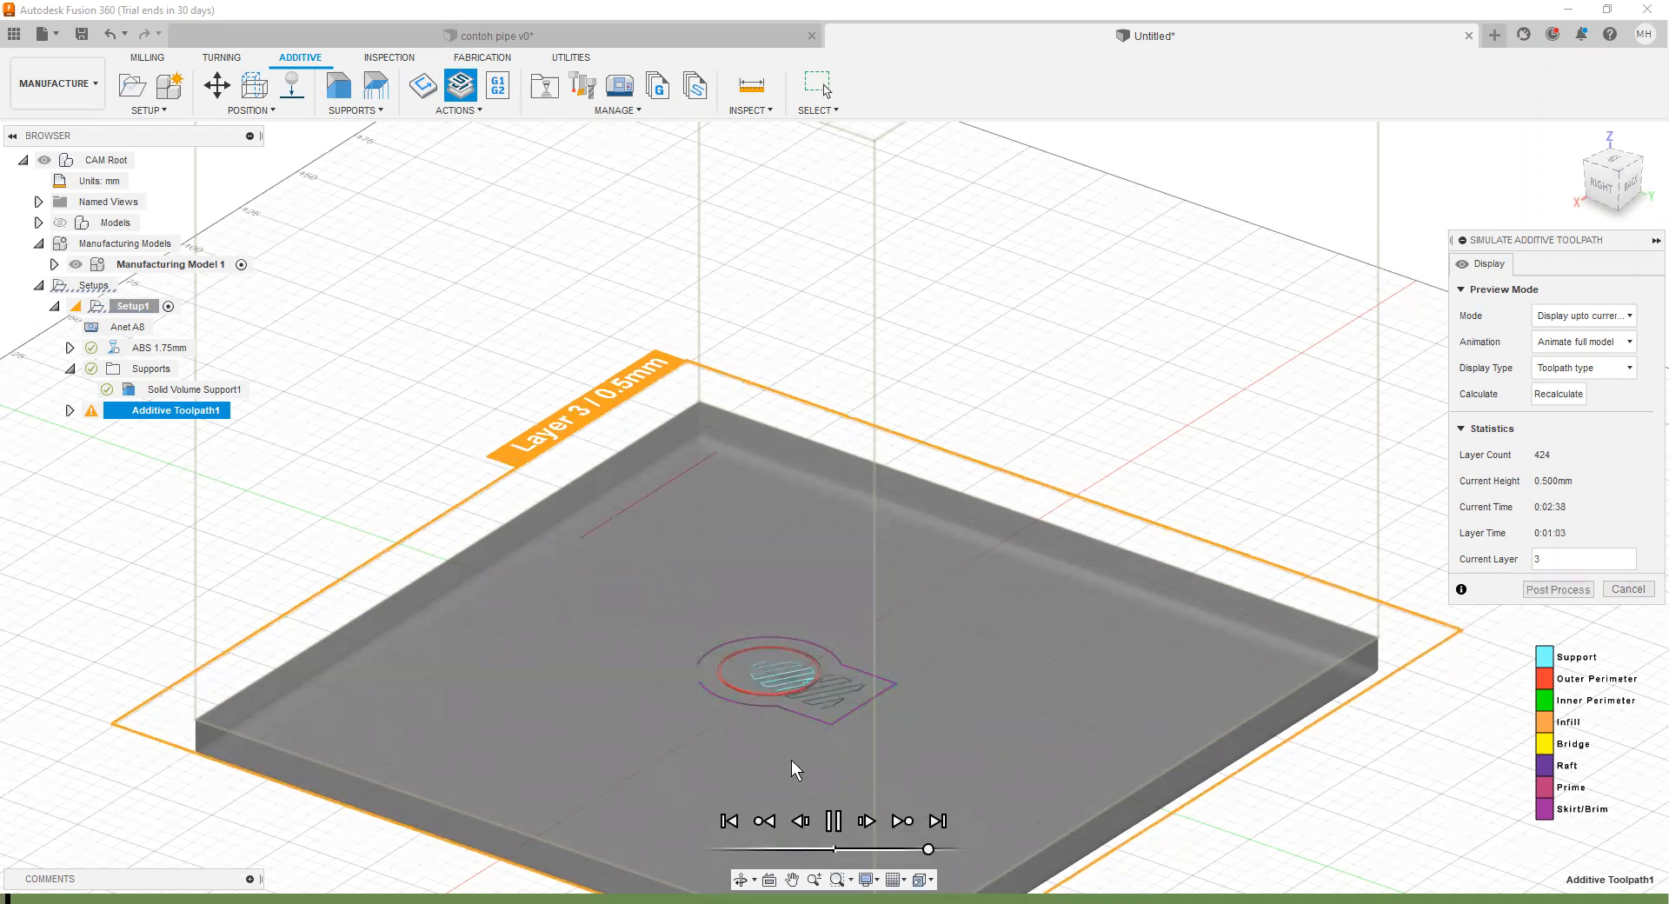
scroll(739, 717, up, 5)
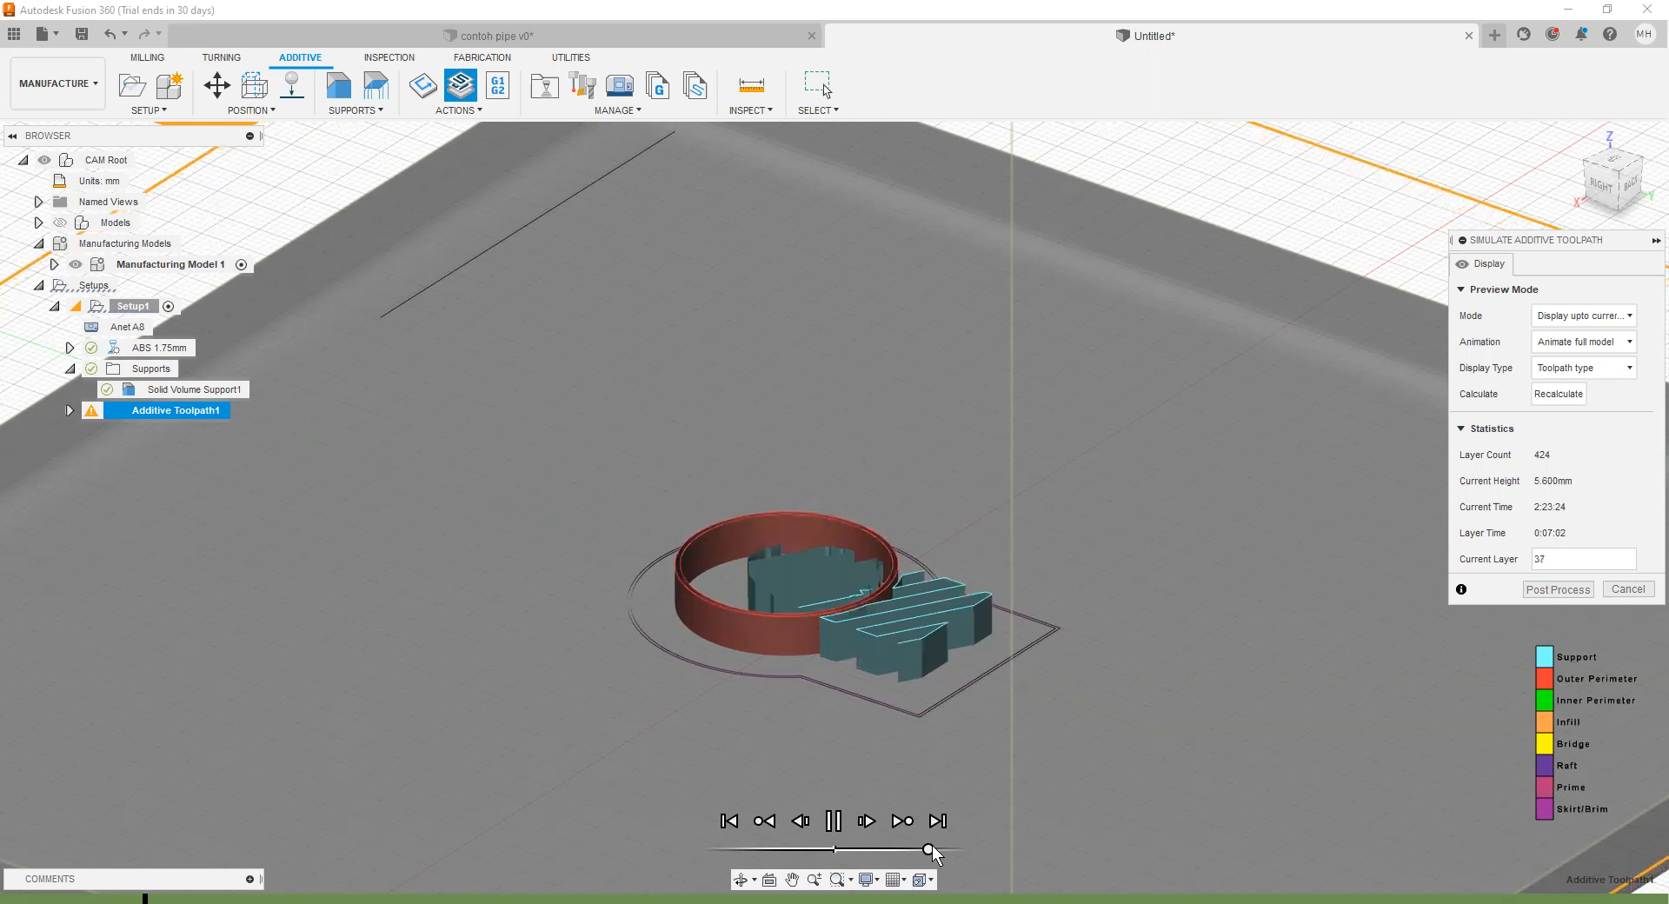
click(960, 848)
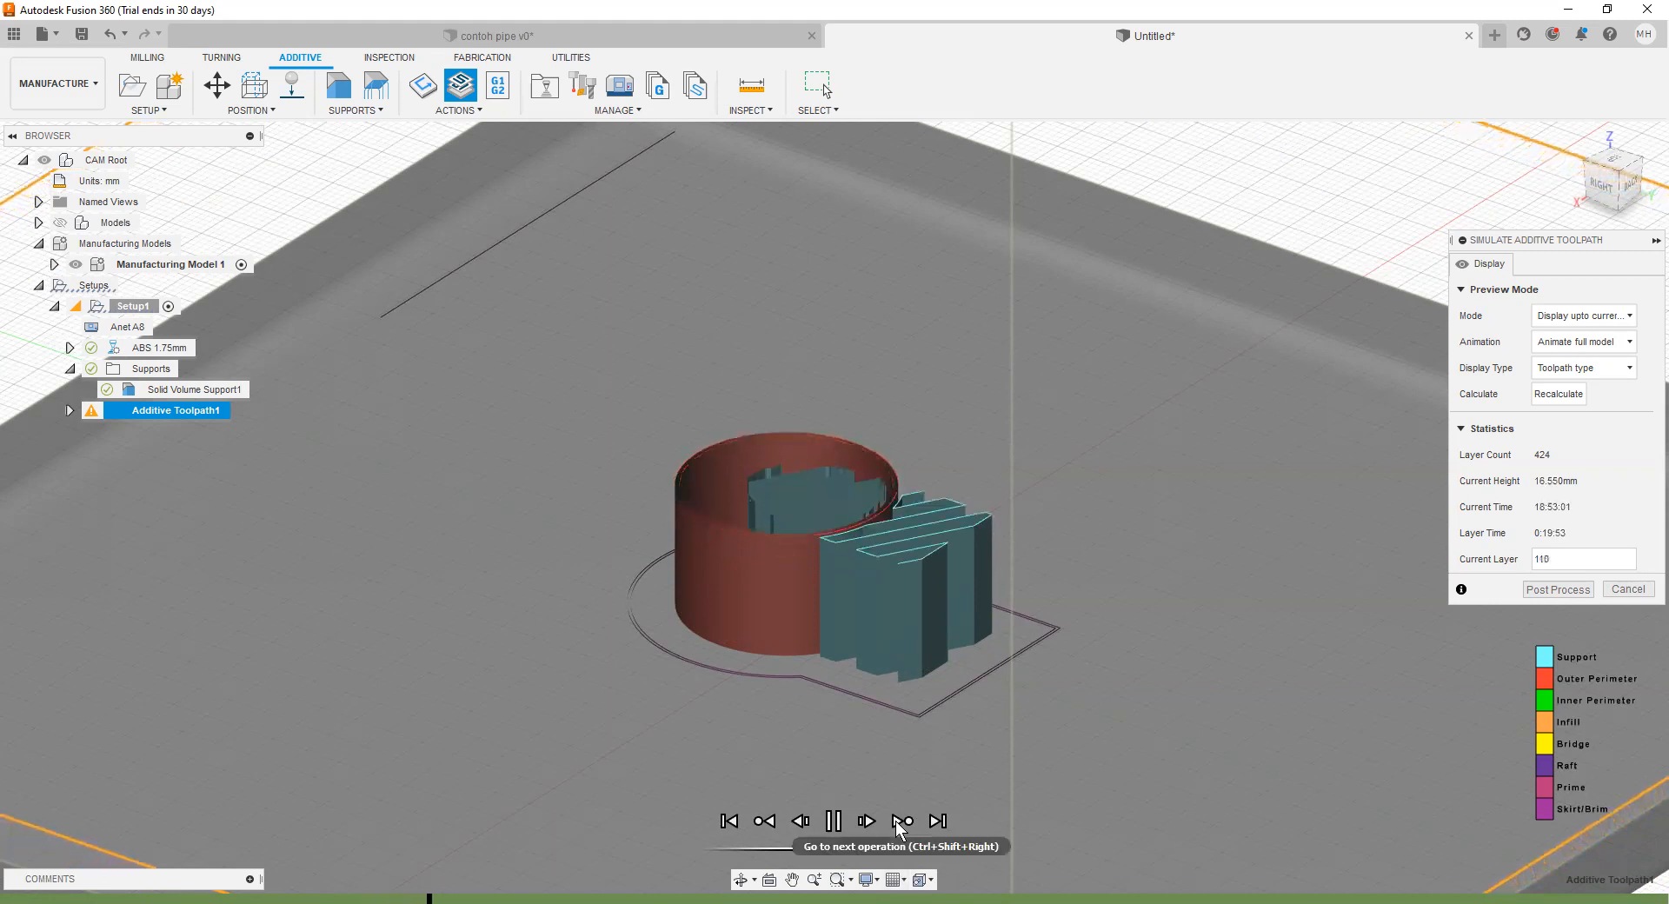
click(935, 821)
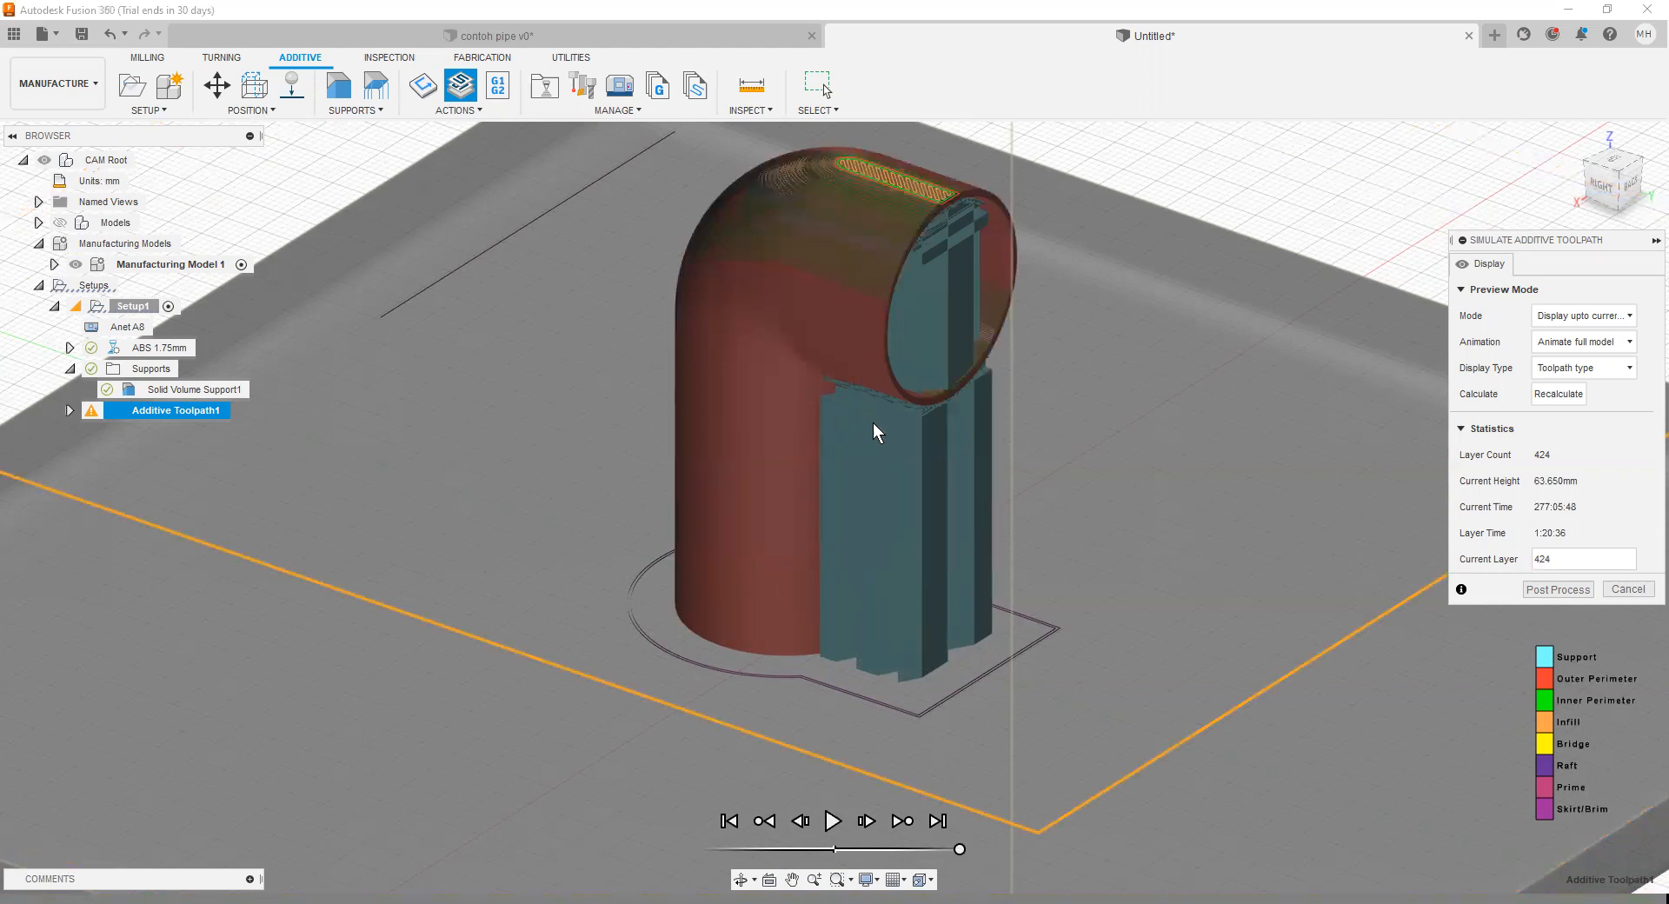
Step: Examine the fully simulated elbow and its supports from several angles, ending with a close view of the open pipe end
click(745, 880)
drag(1067, 628, 1014, 550)
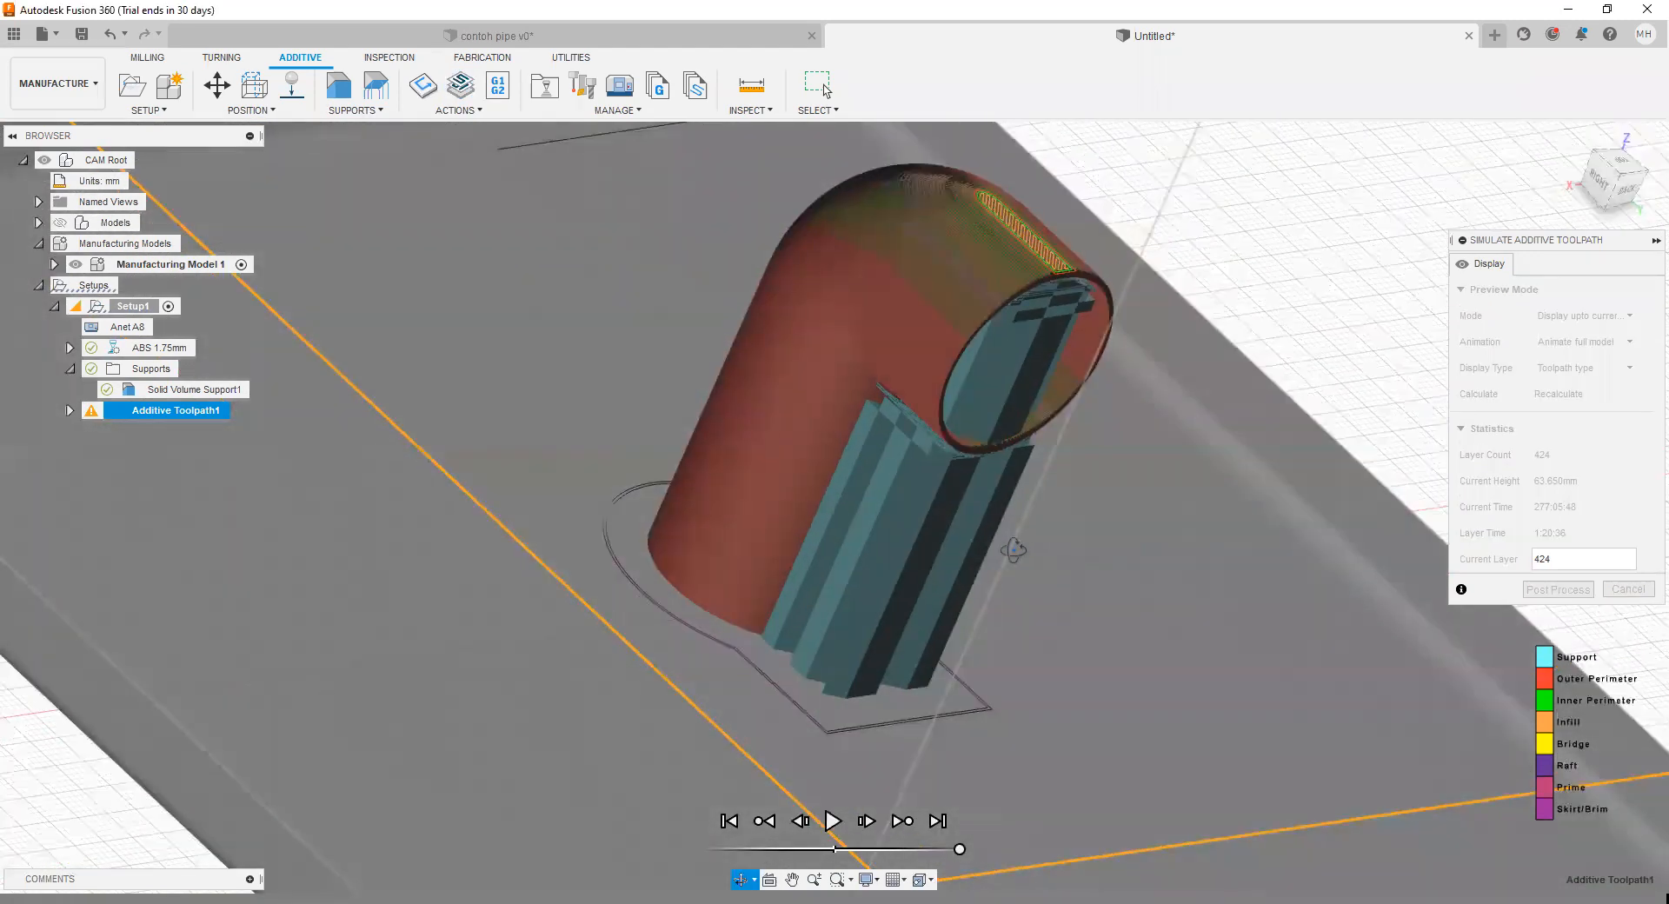
drag(933, 511, 1419, 436)
scroll(1348, 455, up, 1)
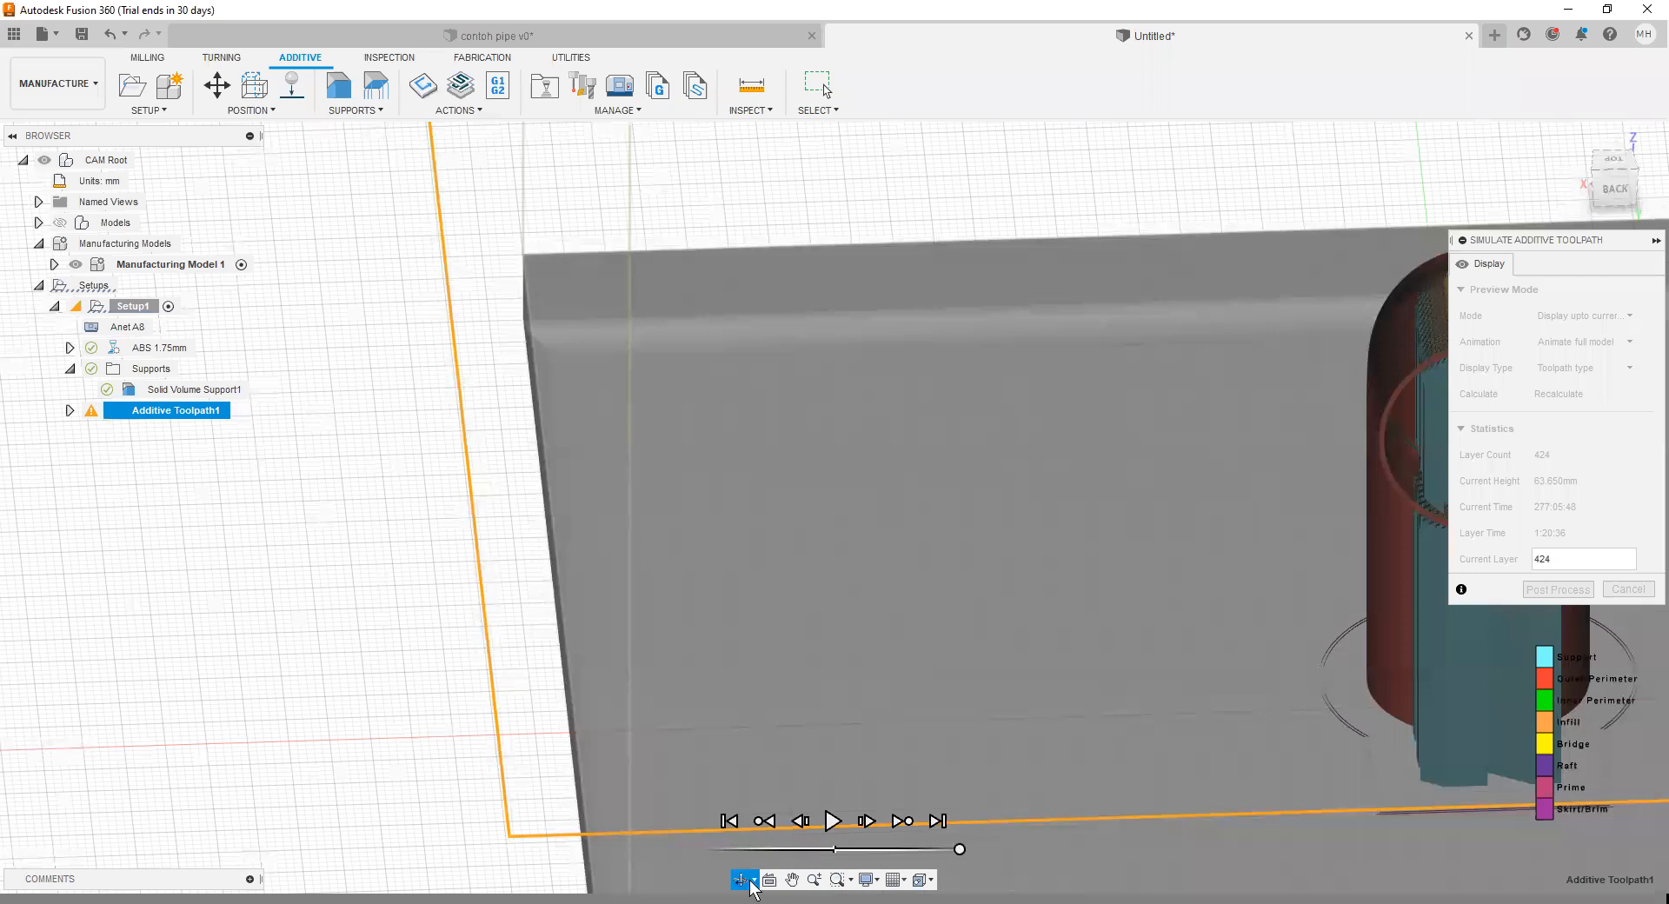
click(793, 880)
drag(1013, 585, 530, 587)
drag(808, 488, 880, 475)
scroll(880, 474, up, 1)
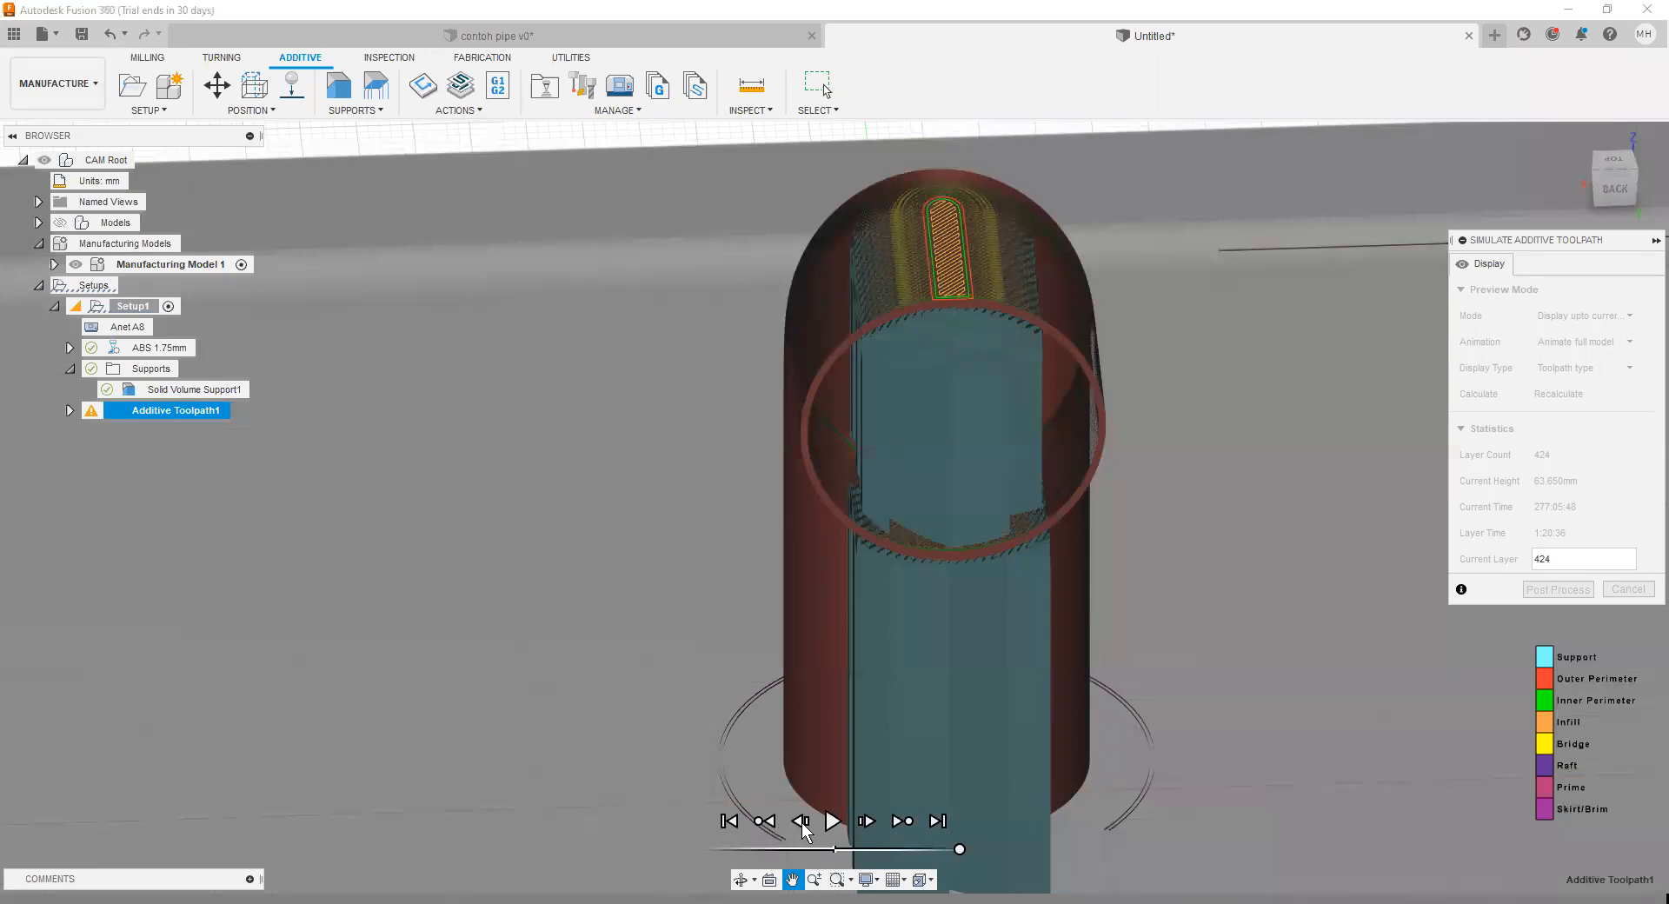
Step: Step the simulation back operation by operation to layer 370 to expose the support inside the elbow
click(765, 821)
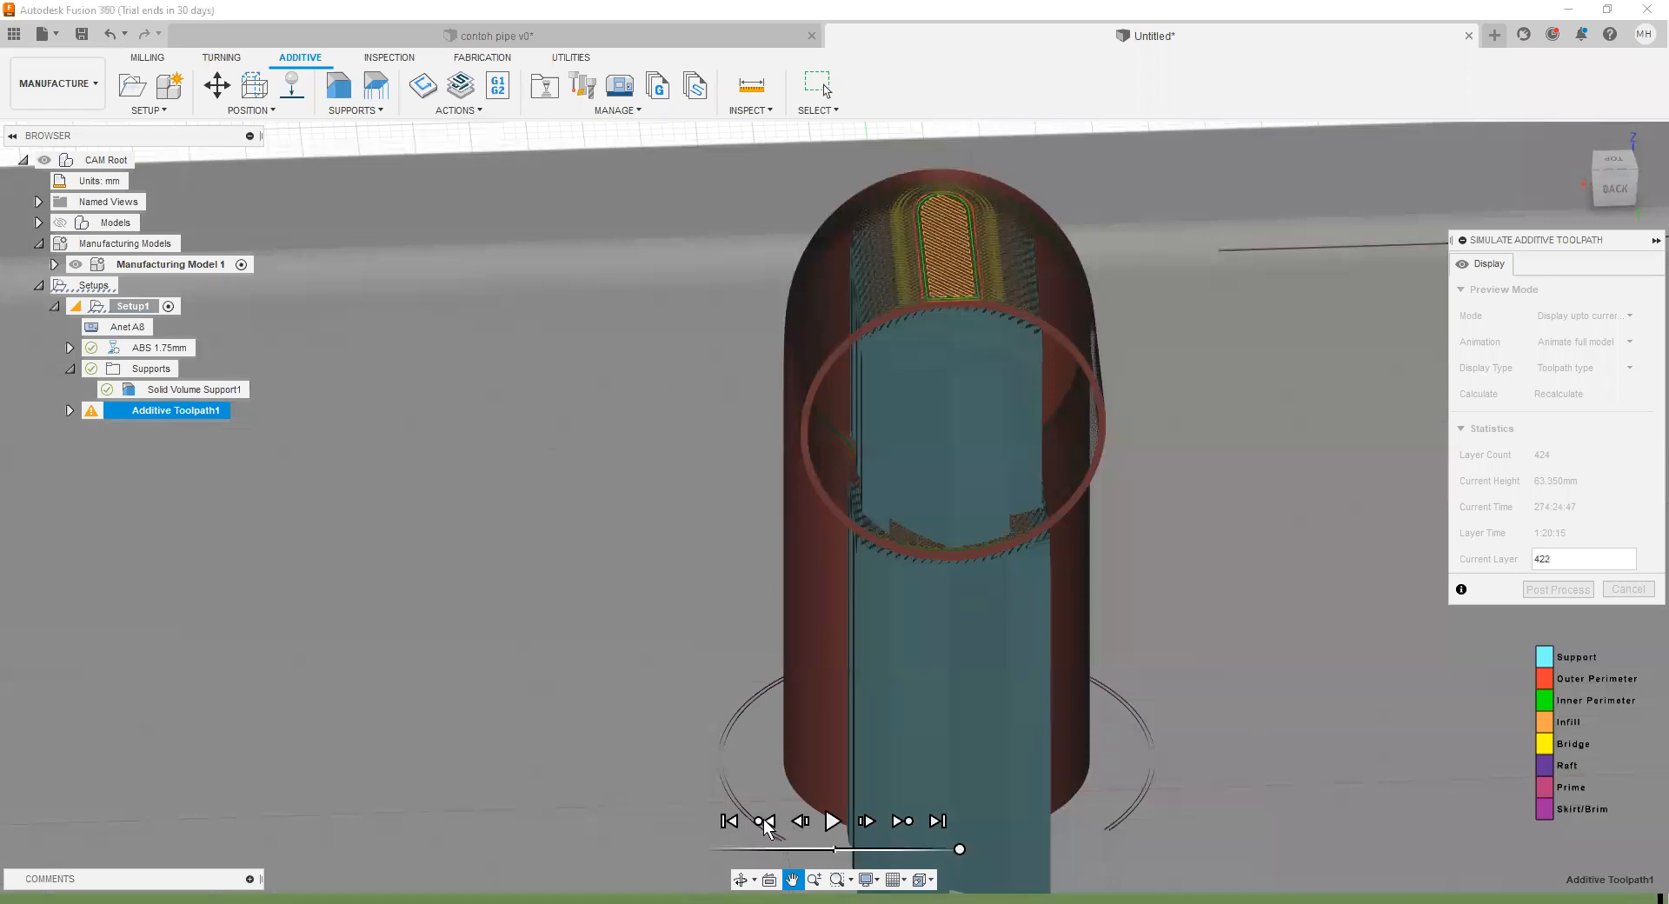
click(765, 823)
click(765, 824)
click(765, 823)
click(765, 823)
click(765, 823)
click(765, 823)
click(765, 824)
click(765, 823)
click(765, 822)
click(765, 821)
click(765, 821)
click(765, 821)
click(765, 822)
click(765, 822)
click(765, 822)
click(765, 822)
click(765, 821)
click(765, 822)
click(765, 822)
click(765, 822)
click(765, 822)
click(765, 821)
click(765, 822)
click(765, 821)
click(765, 822)
click(765, 821)
click(765, 822)
click(765, 822)
click(765, 821)
click(765, 822)
click(765, 822)
click(765, 822)
click(765, 822)
click(765, 821)
click(765, 822)
click(765, 821)
click(765, 821)
click(765, 821)
click(765, 822)
click(765, 822)
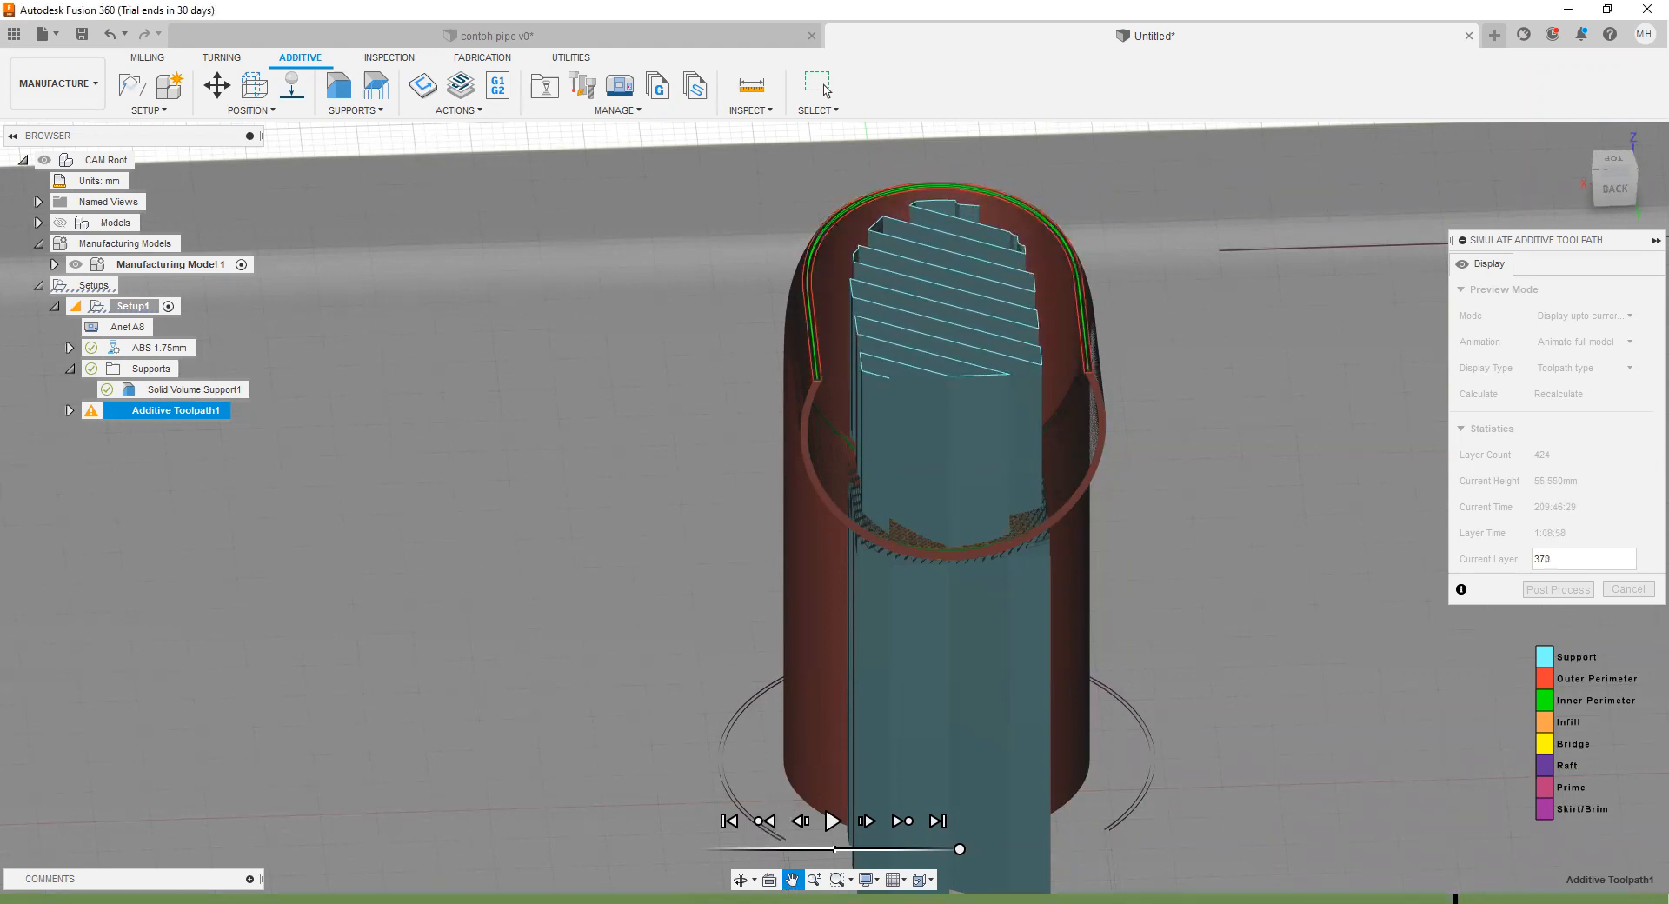
Step: Inspect the internal support and pipe wall at layer 370 from the side, and close the toolpath simulation
drag(694, 659, 741, 644)
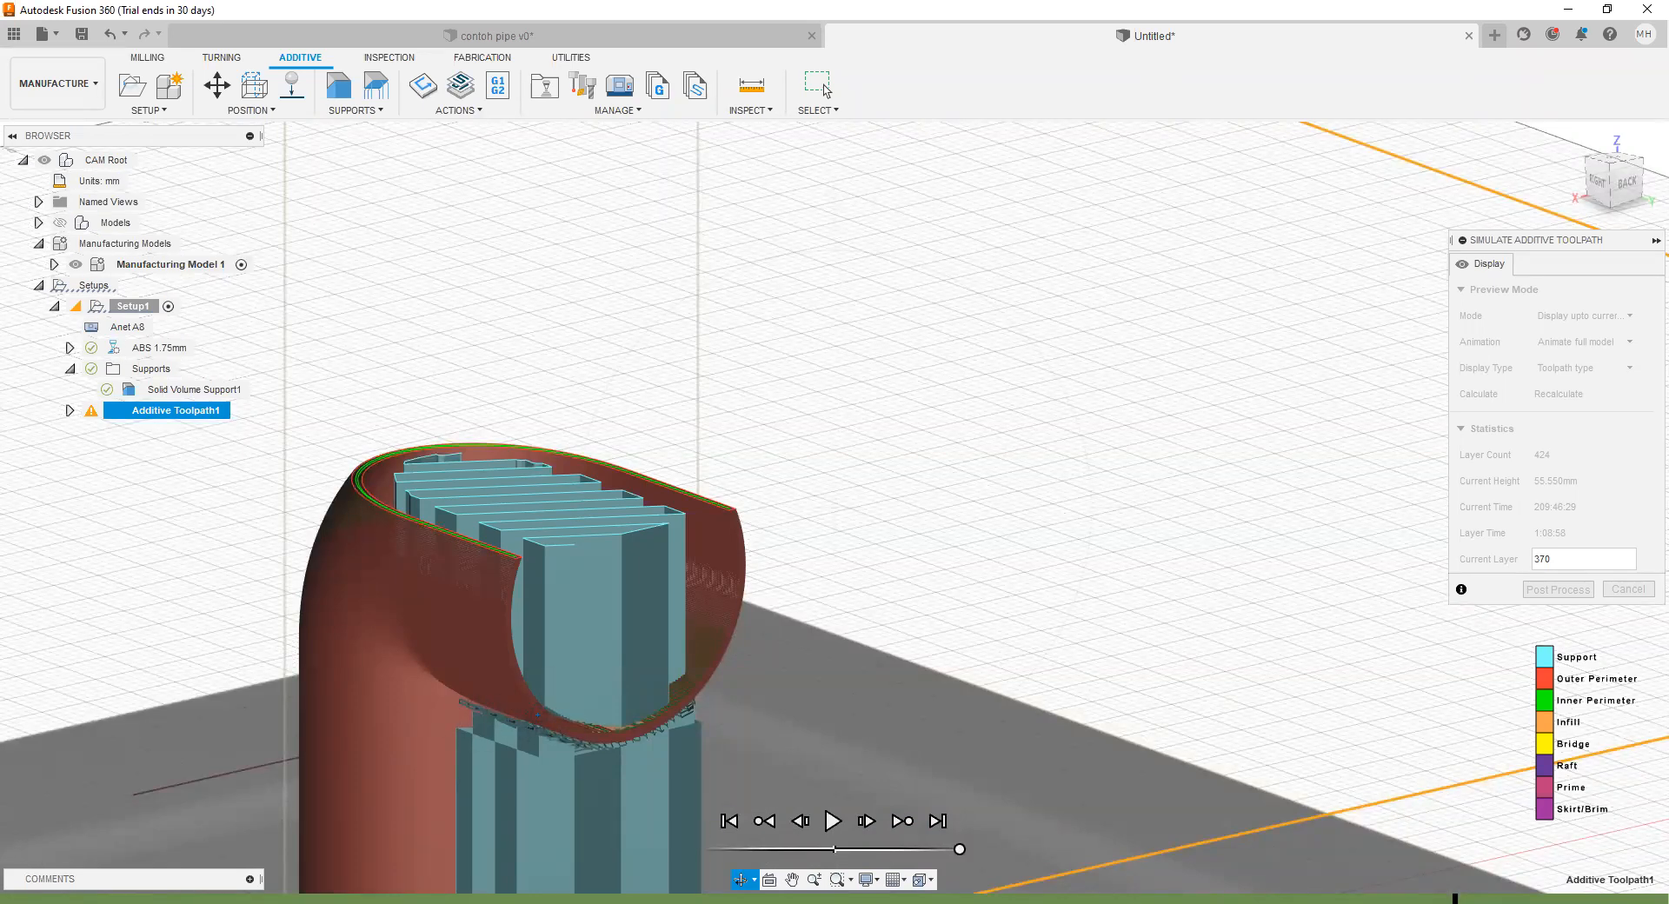
middle_drag(520, 718, 872, 496)
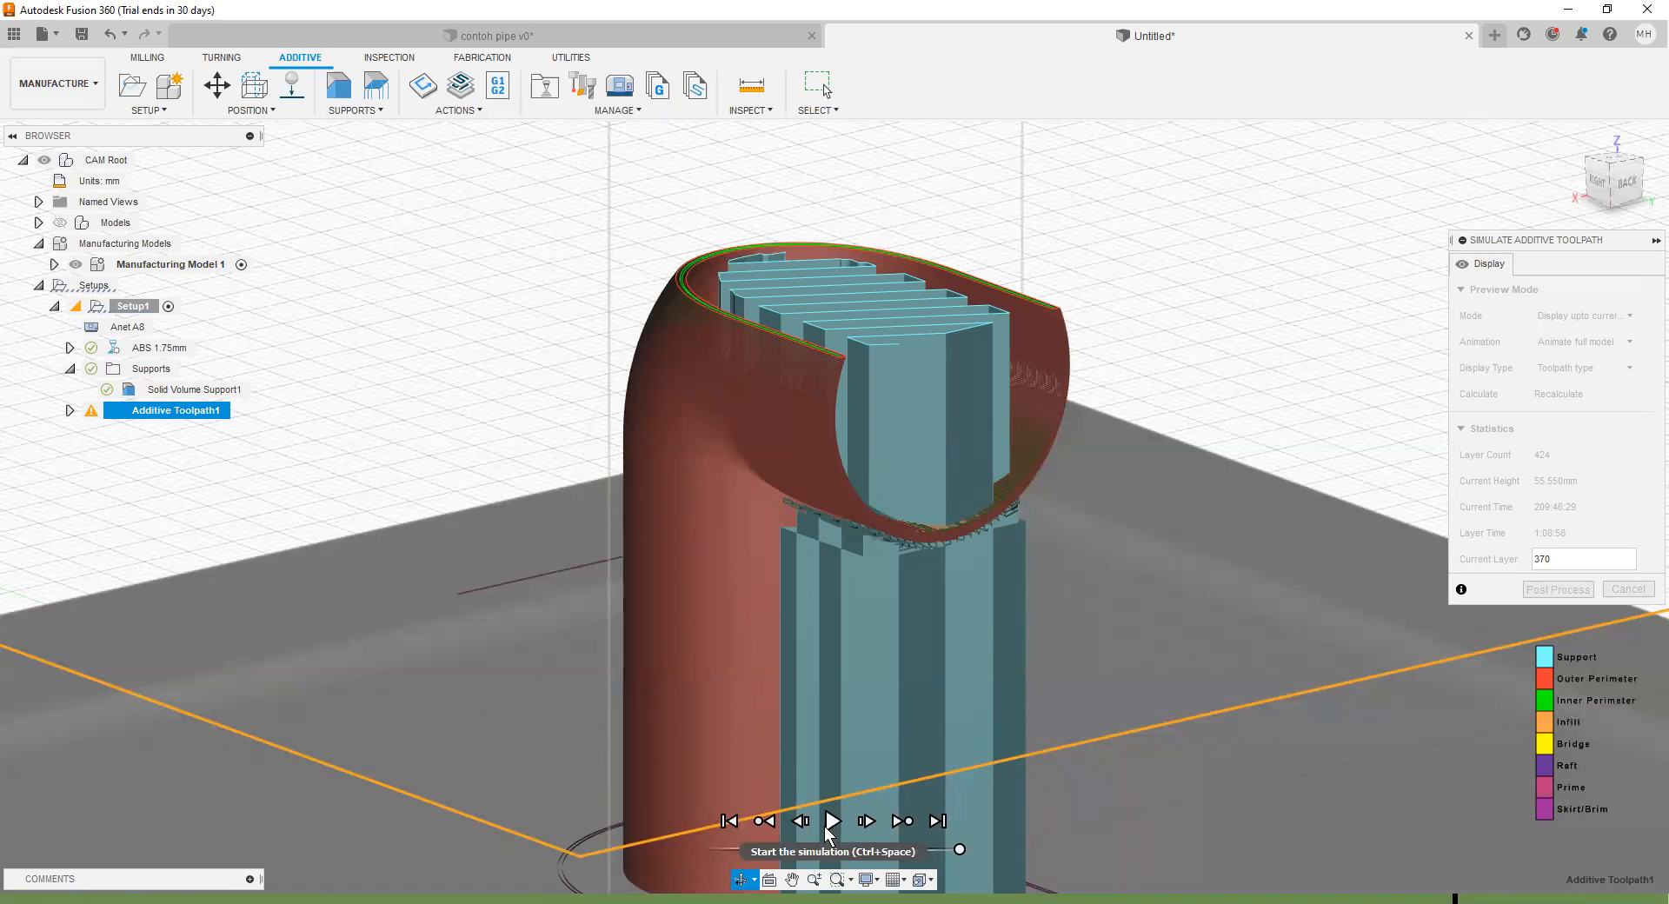
click(738, 879)
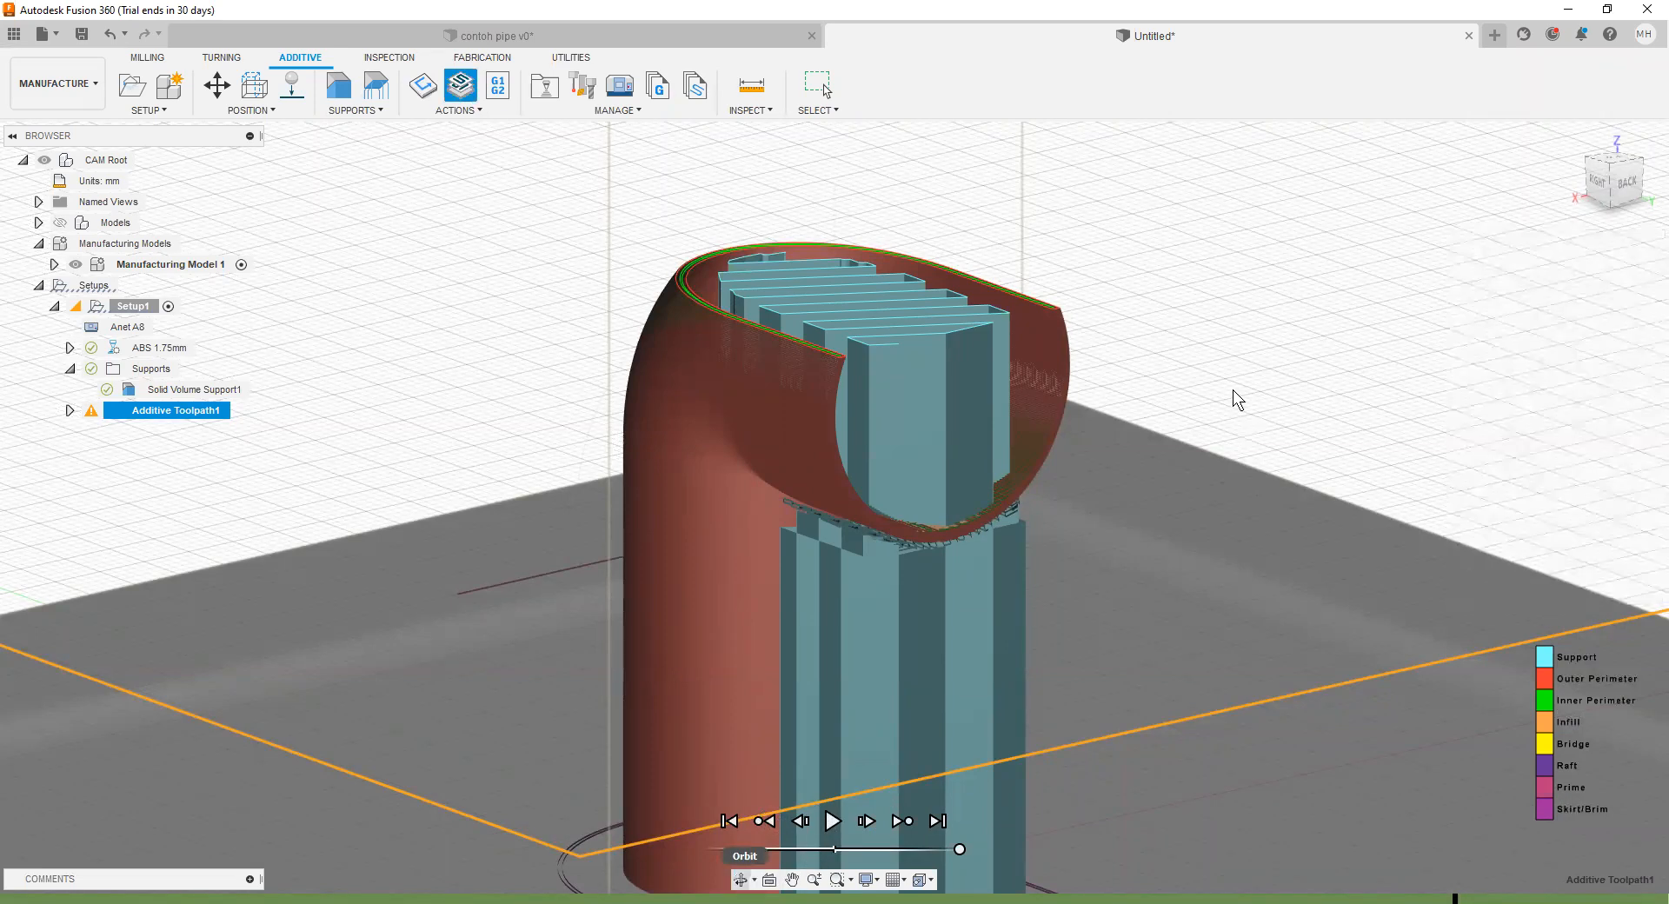
key(Escape)
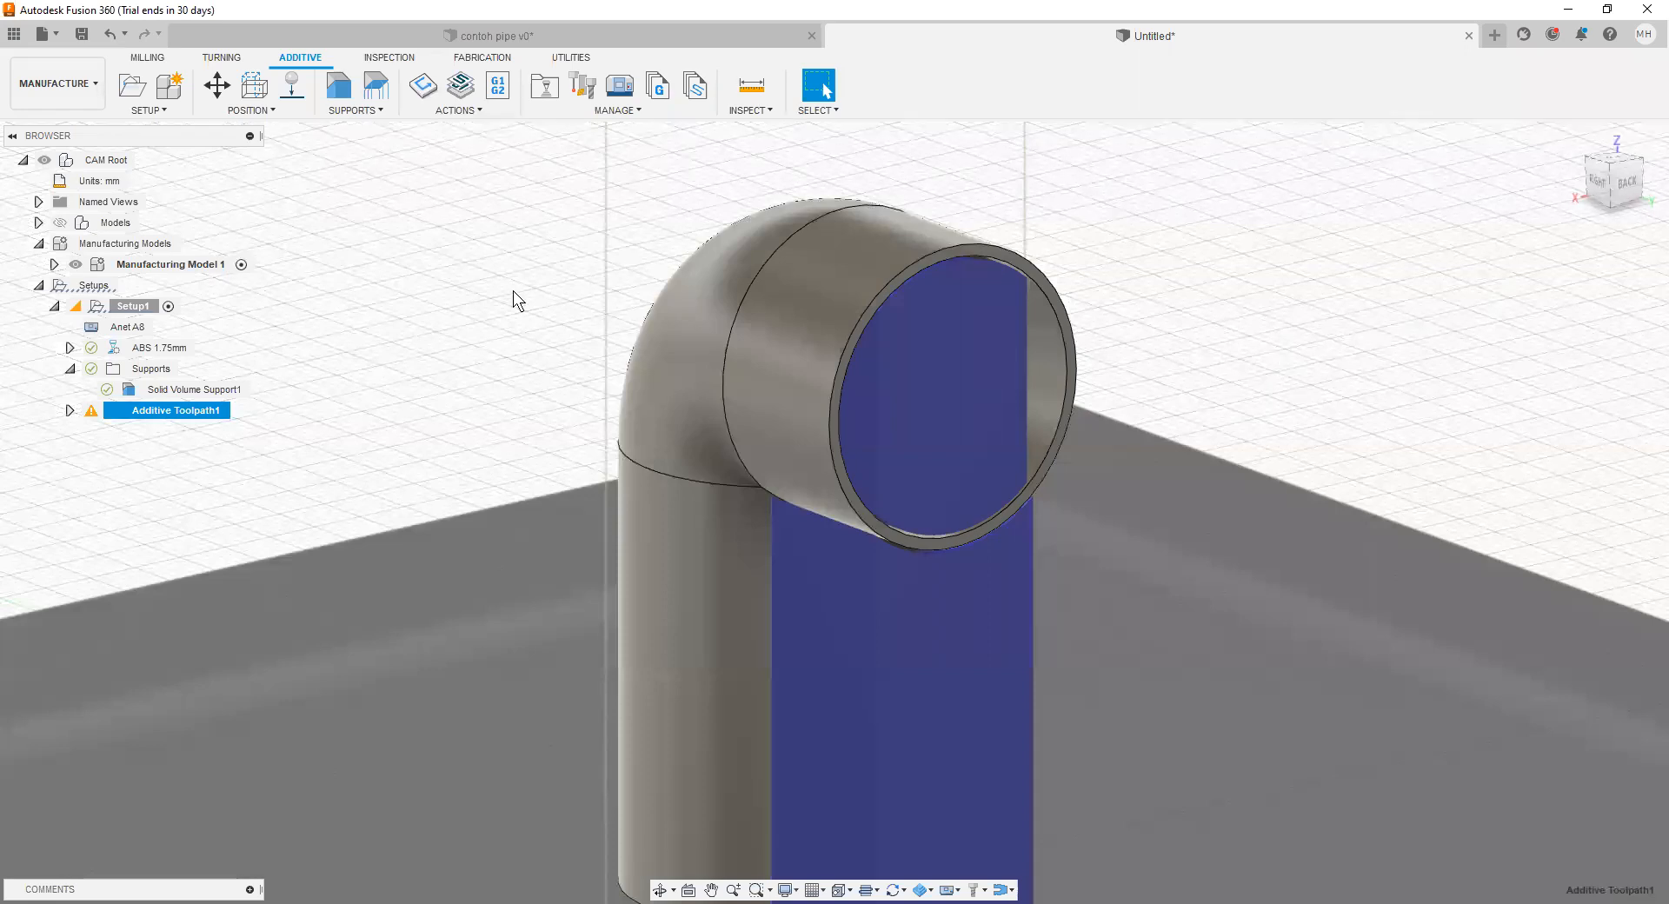
scroll(379, 322, up, 1)
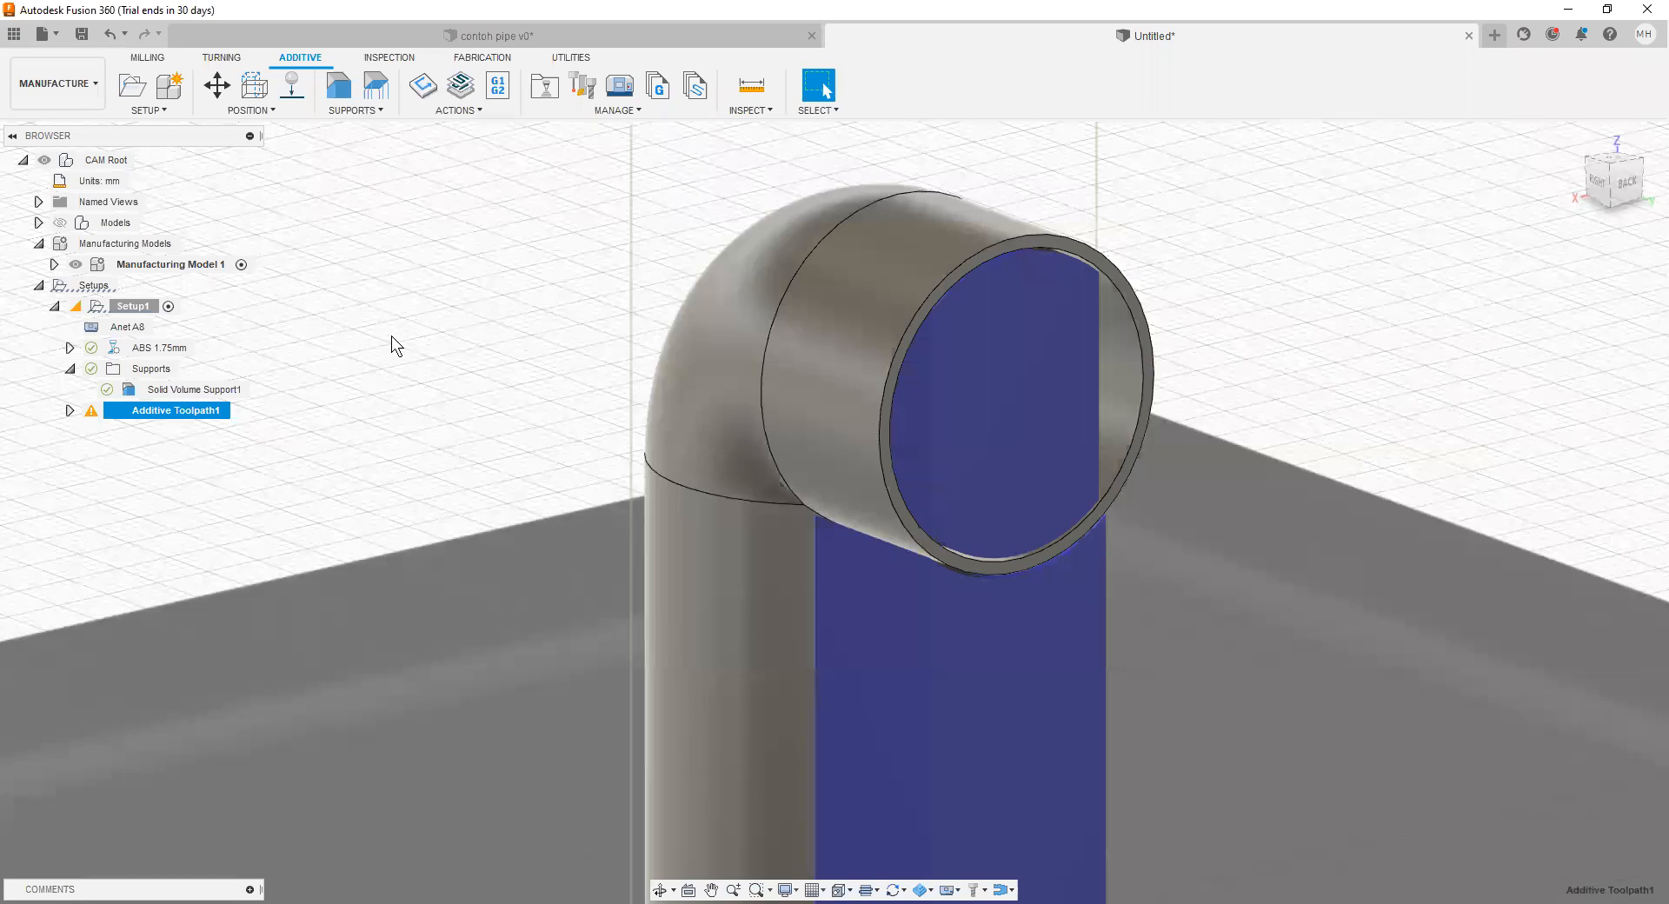
scroll(423, 339, up, 1)
scroll(435, 365, down, 2)
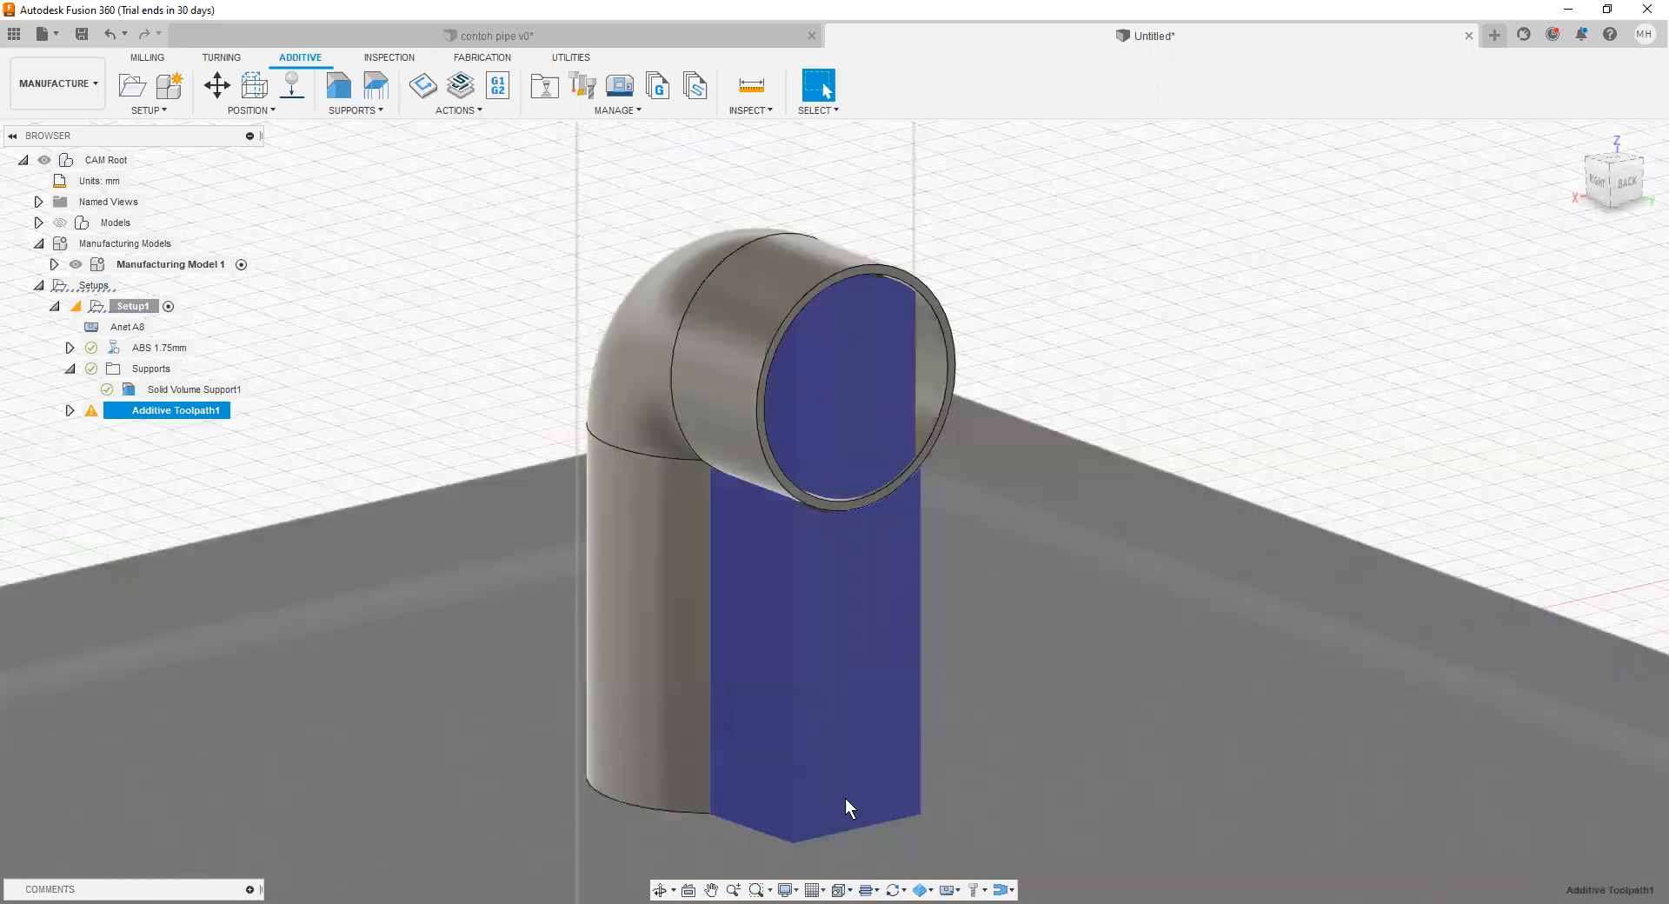